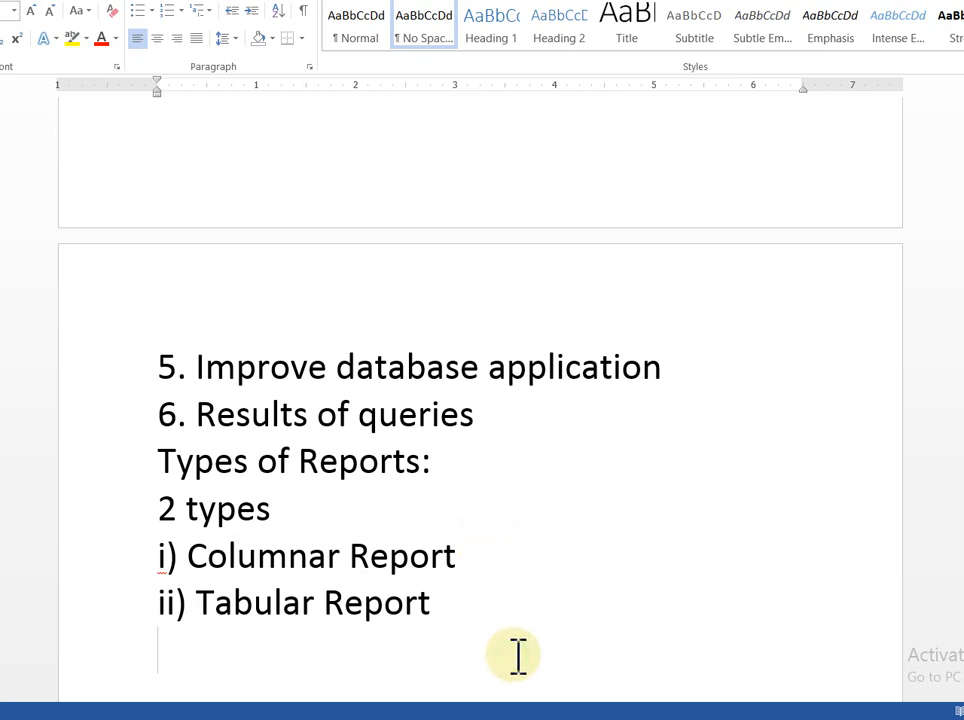
- Add the text "Difference btw form and Report: Assignment" on a new line below "ii) Tabular Report"
{"action": "type", "text": "Differen"}
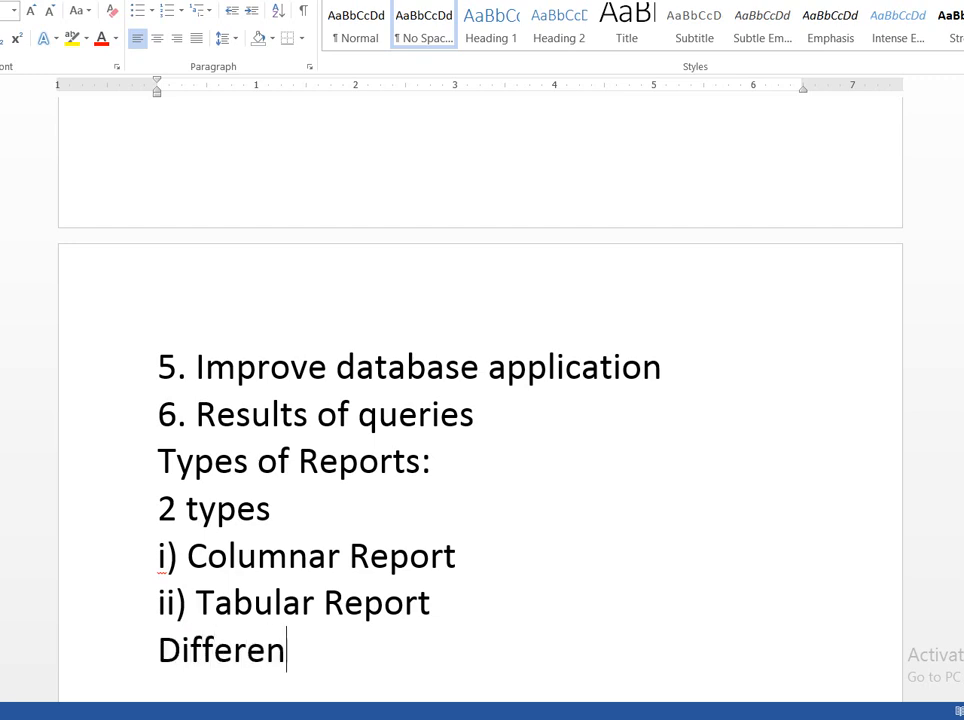
{"action": "type", "text": "ce bt"}
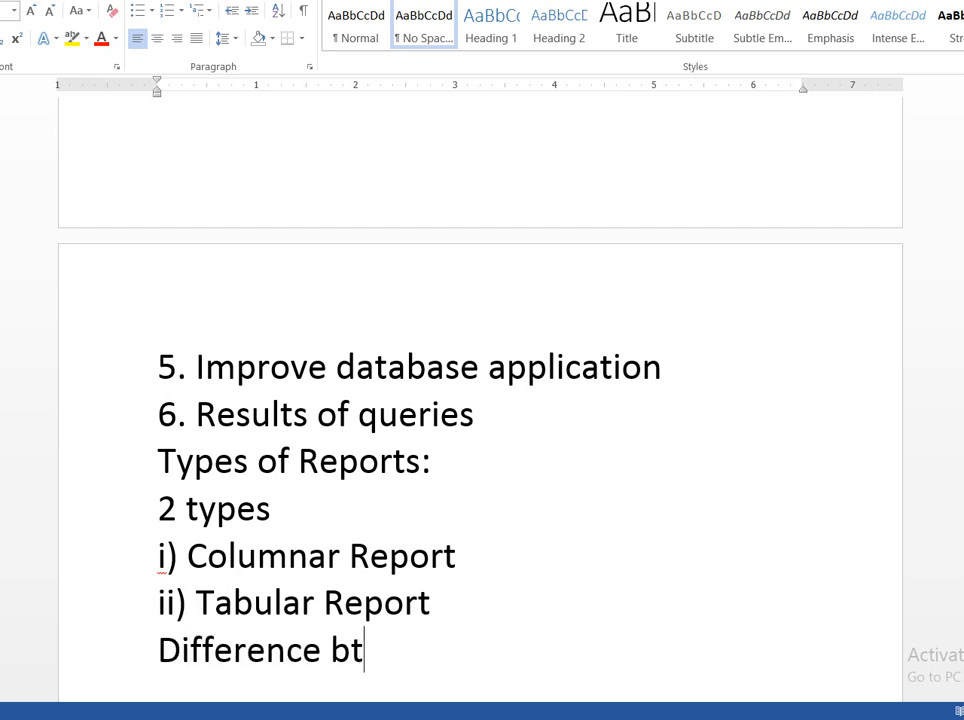
{"action": "type", "text": "w f"}
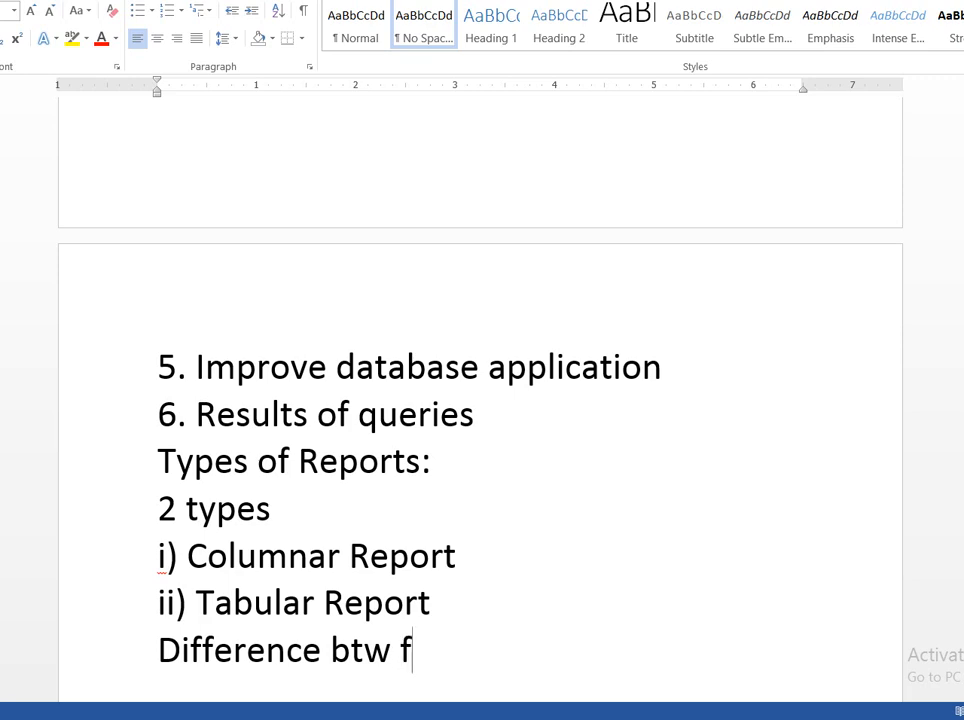
{"action": "type", "text": "orm and Report"}
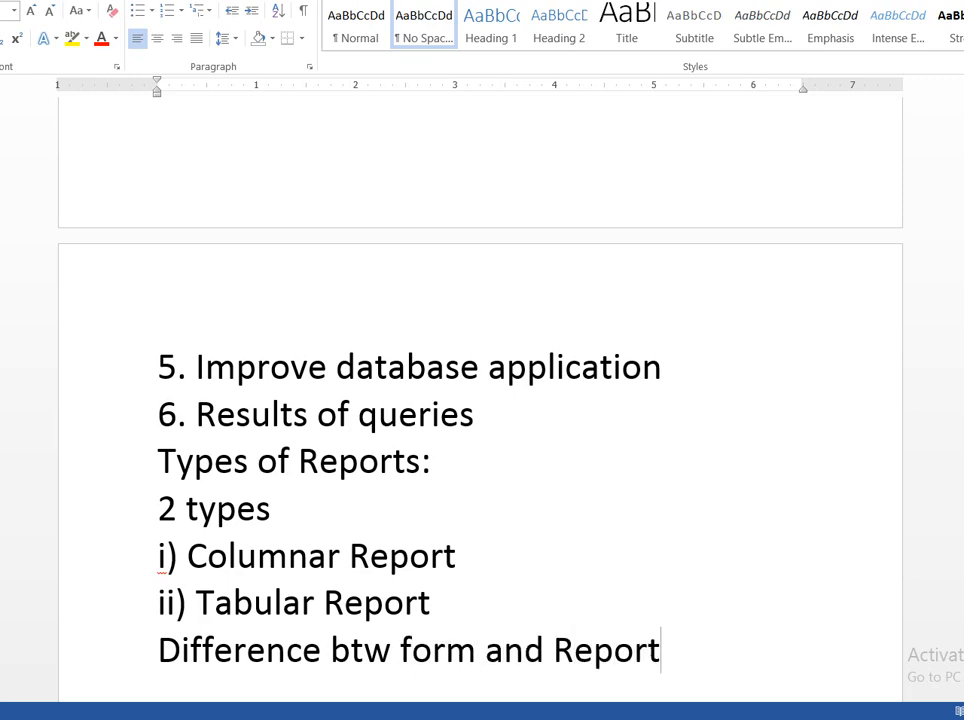
{"action": "type", "text": ": Assignmen"}
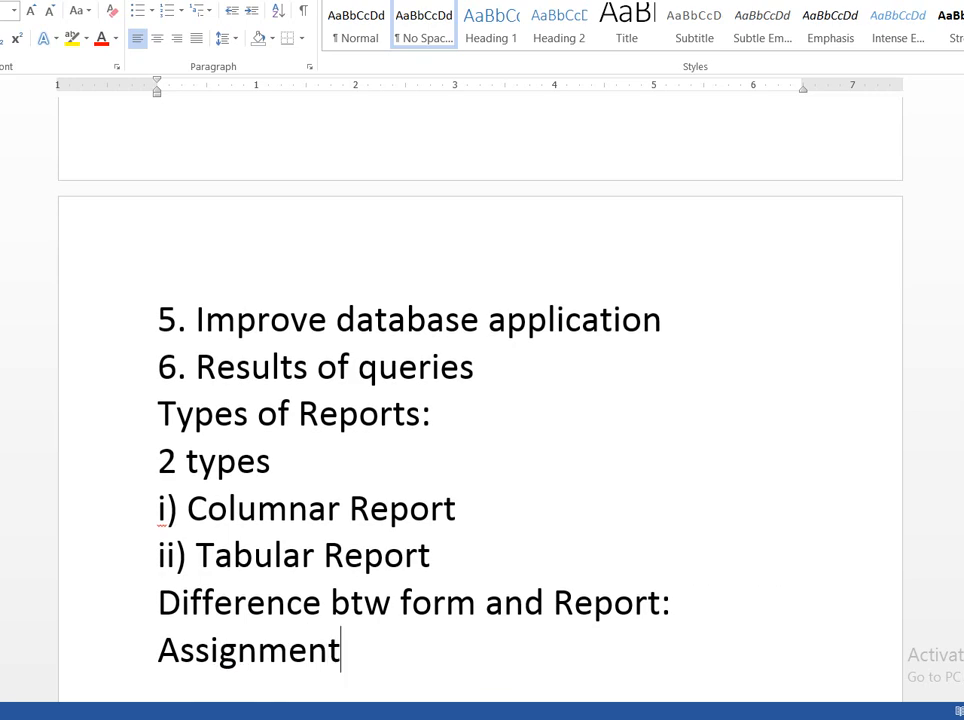
- Highlight the text "Difference btw form and Report: Assignment" in yellow
{"action": "left_click", "coordinate": [125, 624]}
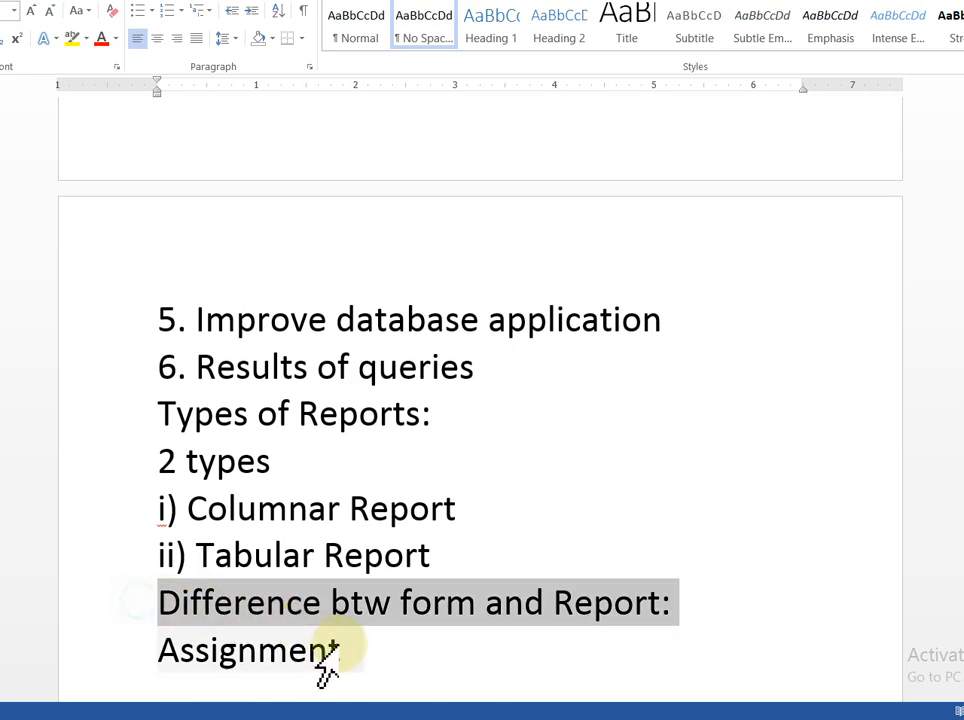
{"action": "left_click_drag", "start_coordinate": [330, 670], "coordinate": [364, 676]}
{"action": "left_click", "coordinate": [74, 40]}
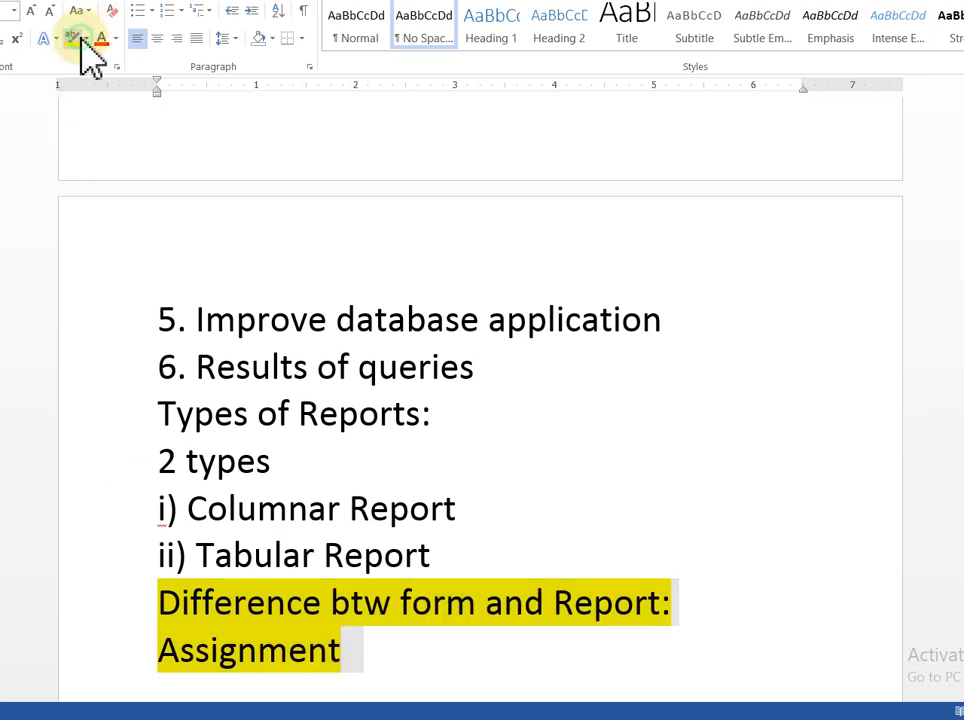
{"action": "key", "text": "Right"}
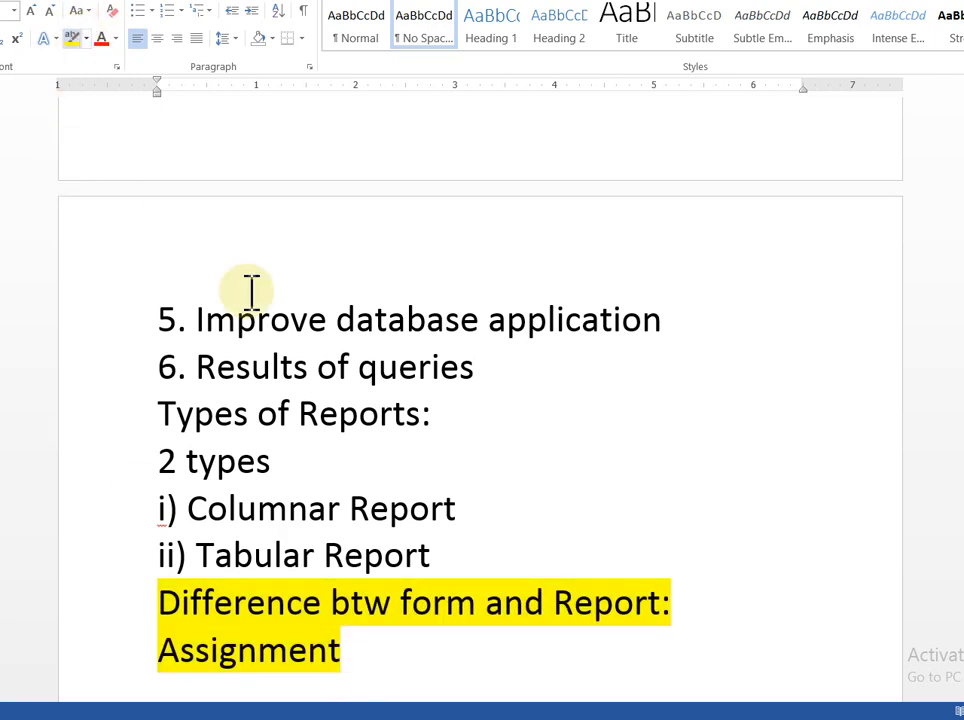
- Change "btw" to "b/w" in the highlighted text and start new lines after "Assignment"
{"action": "left_click", "coordinate": [389, 603]}
{"action": "key", "text": "BackSpace"}
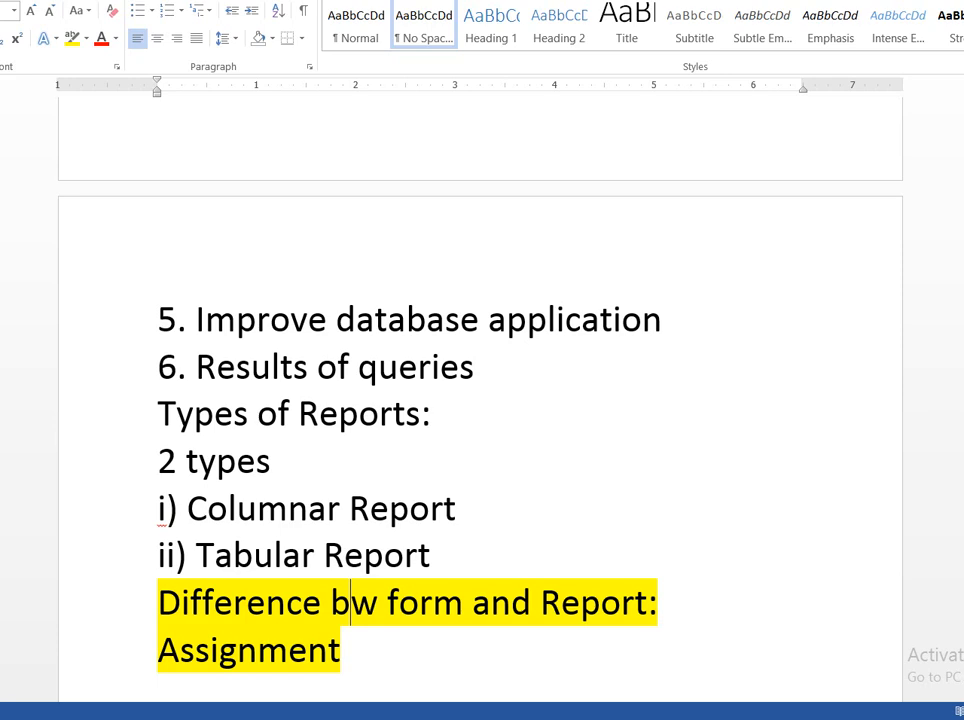
{"action": "type", "text": "/"}
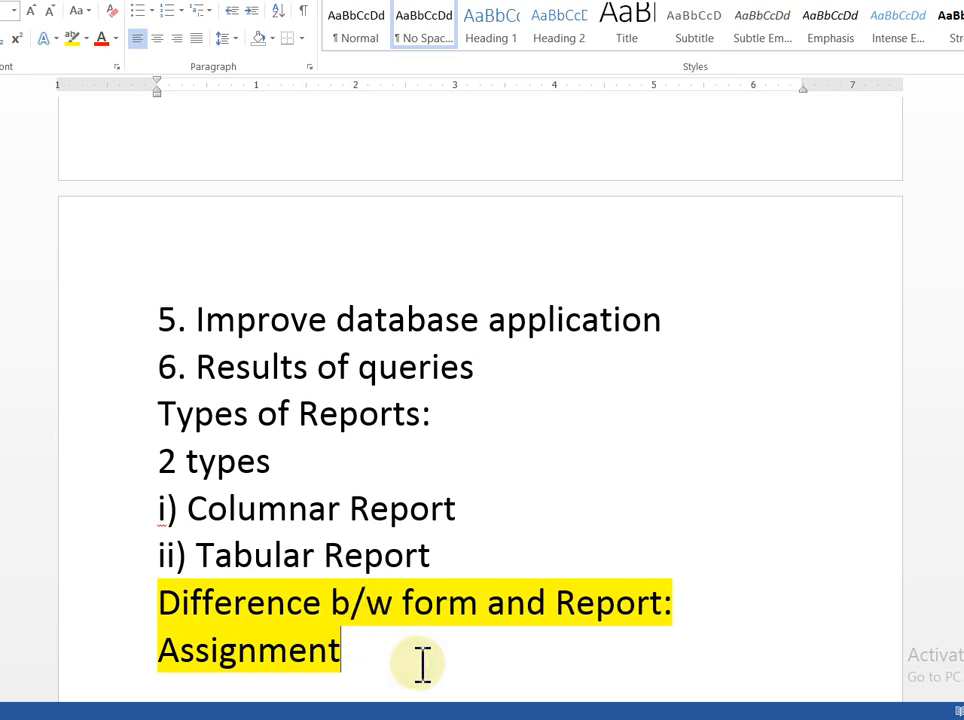
{"action": "key", "text": "Return"}
{"action": "key", "text": "Return"}
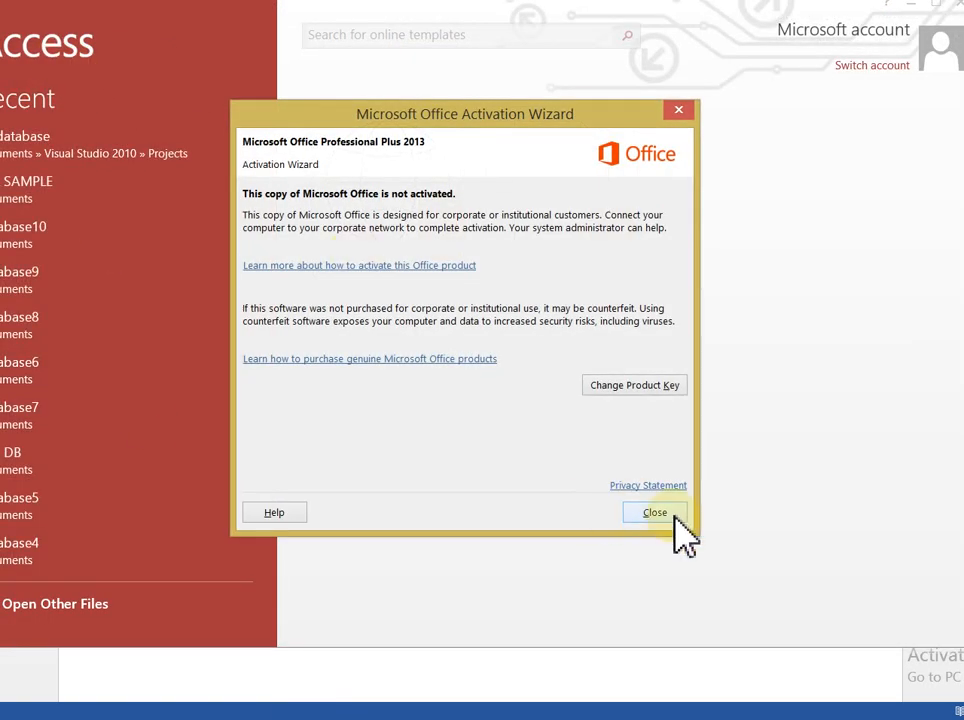
- In Access, dismiss the Office activation wizard and open the recent PC database
{"action": "left_click", "coordinate": [674, 518]}
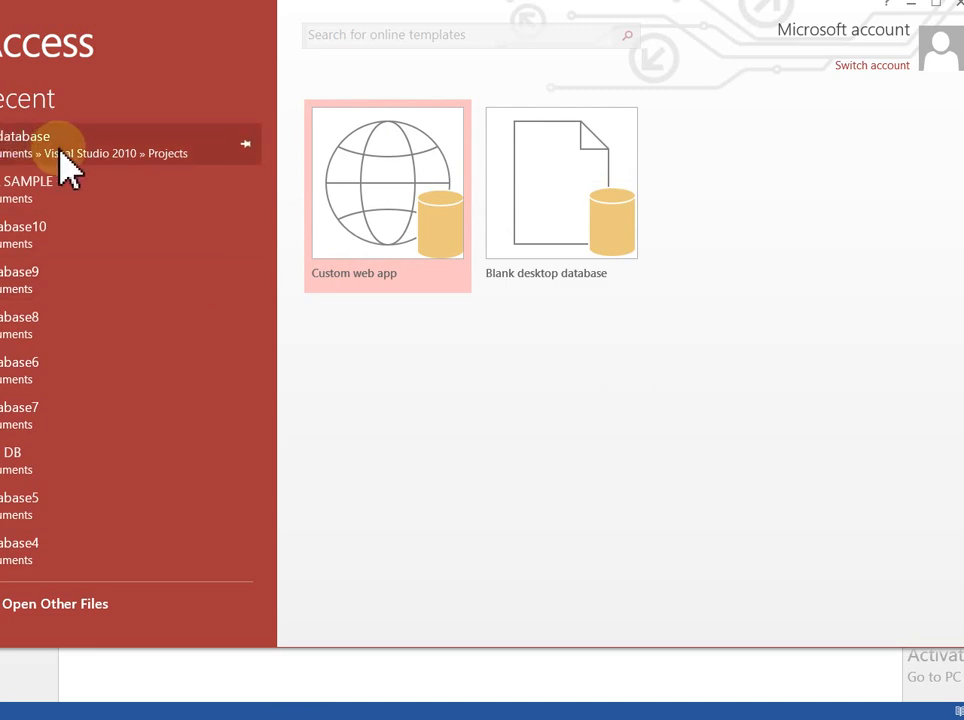
{"action": "left_click", "coordinate": [57, 150]}
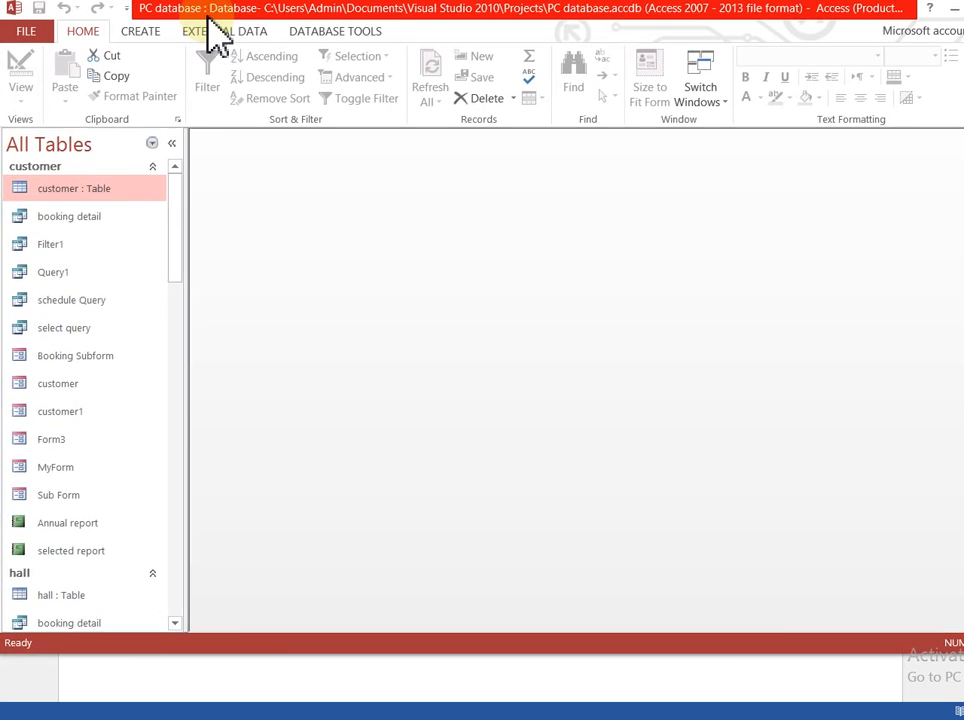
- Open the Report Wizard to examine its table and field selection, and cancel it without choosing any fields
{"action": "left_click", "coordinate": [147, 39]}
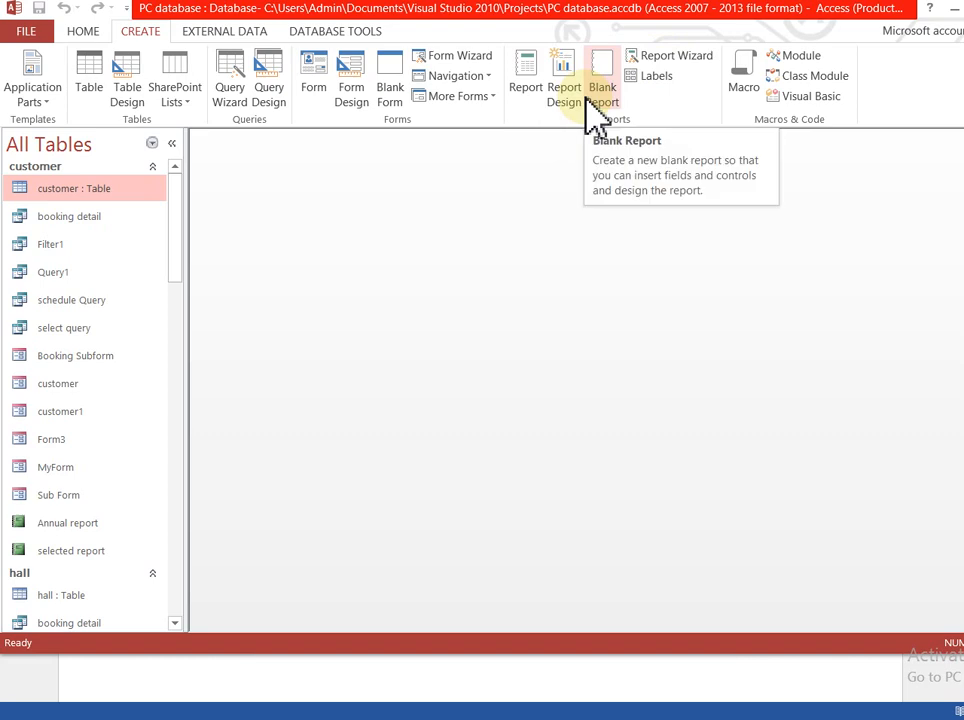
{"action": "left_click", "coordinate": [653, 60]}
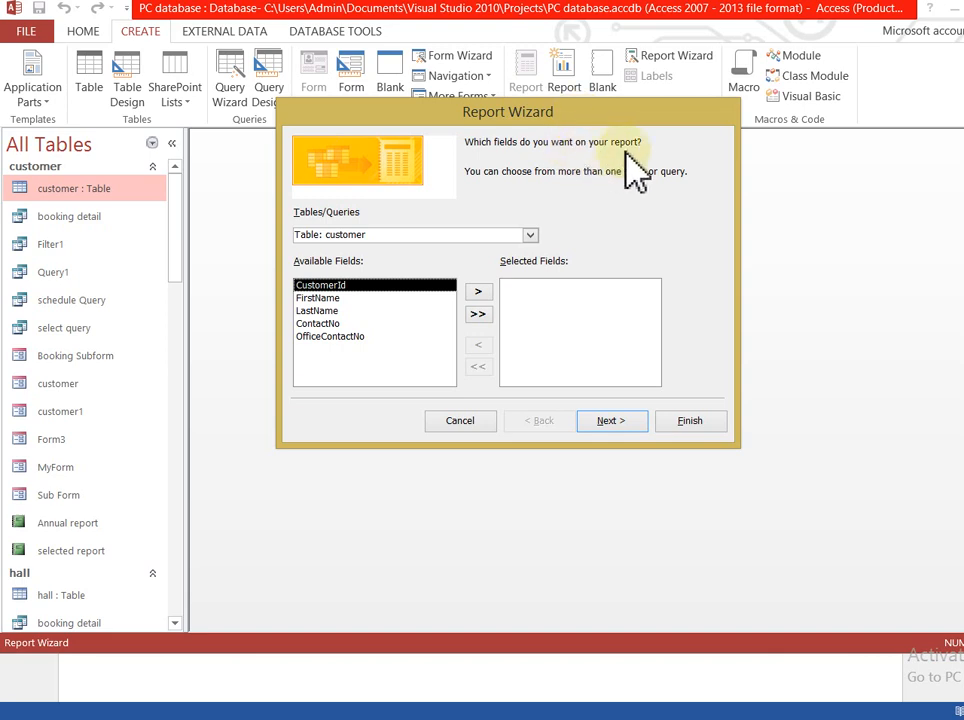
{"action": "left_click", "coordinate": [461, 421]}
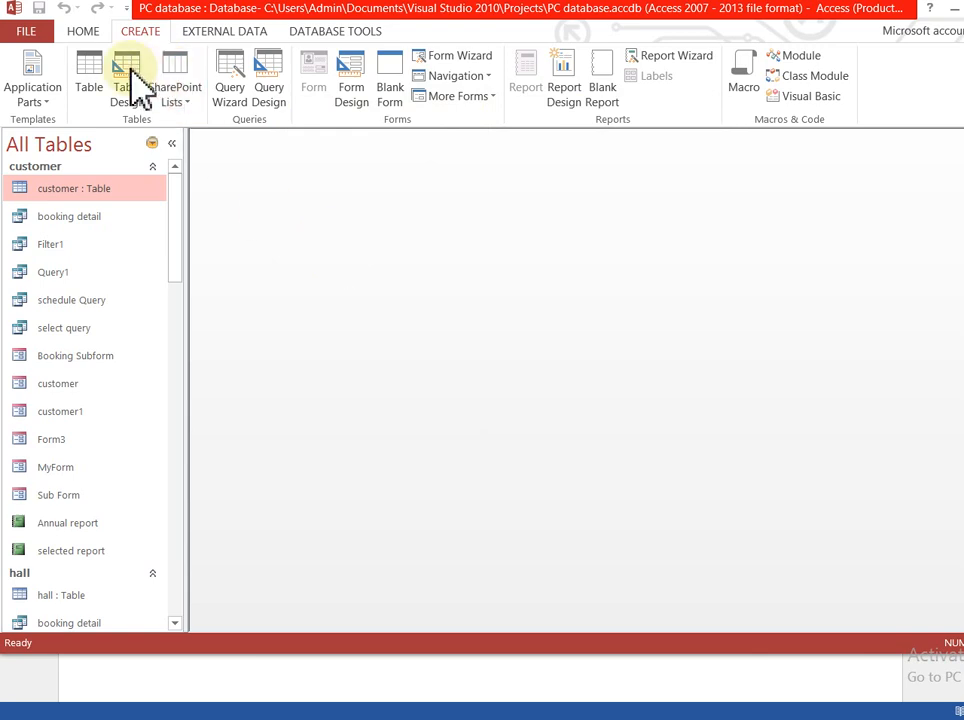
{"action": "left_click", "coordinate": [85, 32]}
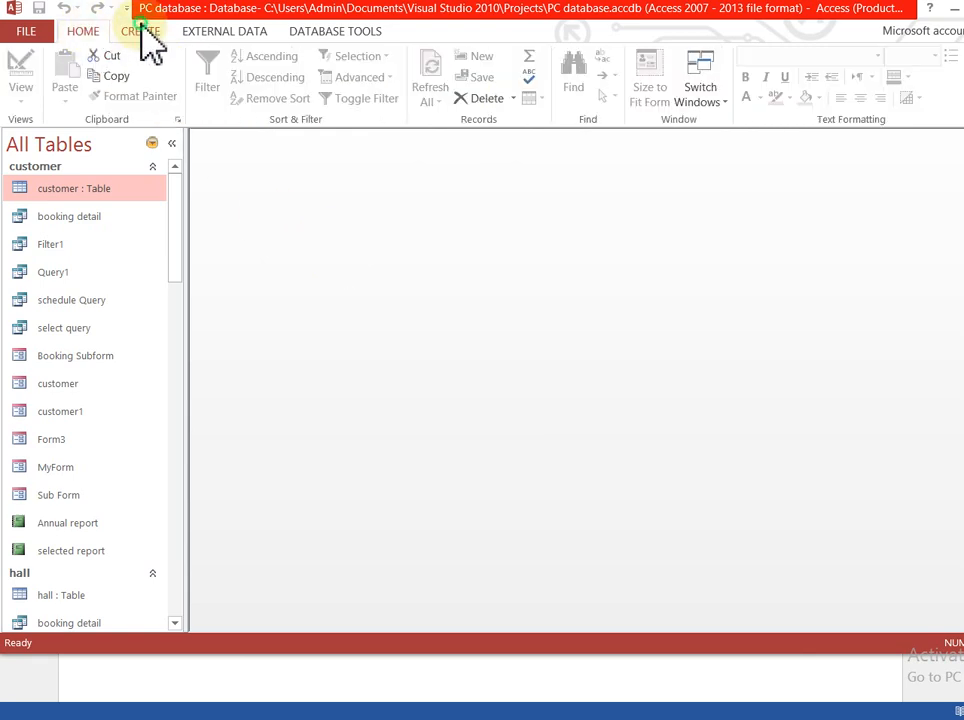
{"action": "left_click", "coordinate": [140, 30]}
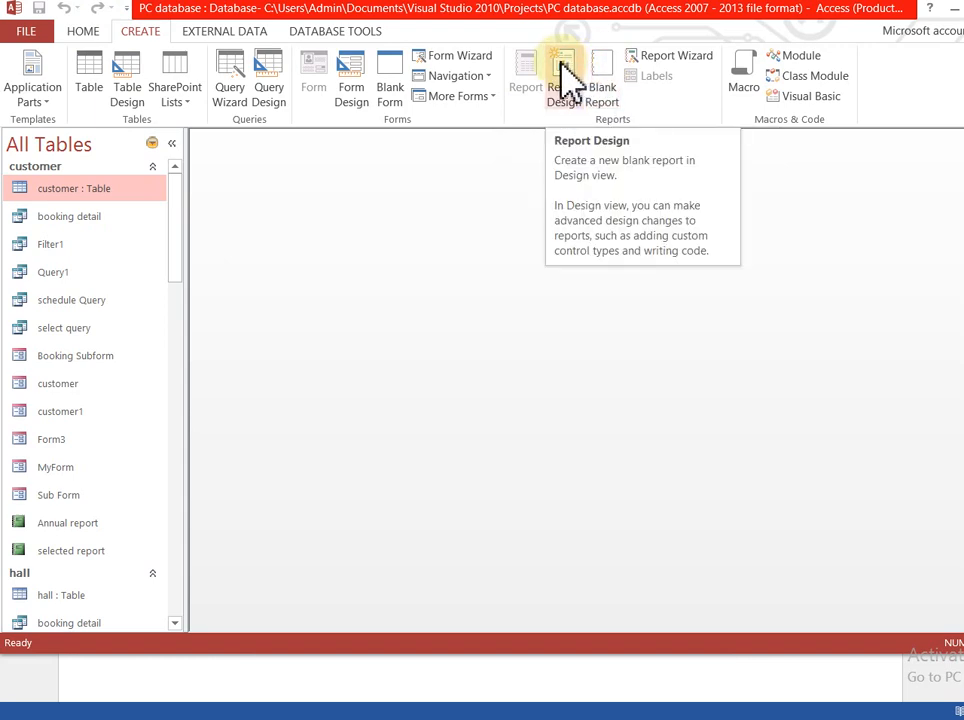
- Create a blank report to examine its page setup, format, arrange and design tools, and close it
{"action": "left_click", "coordinate": [600, 72]}
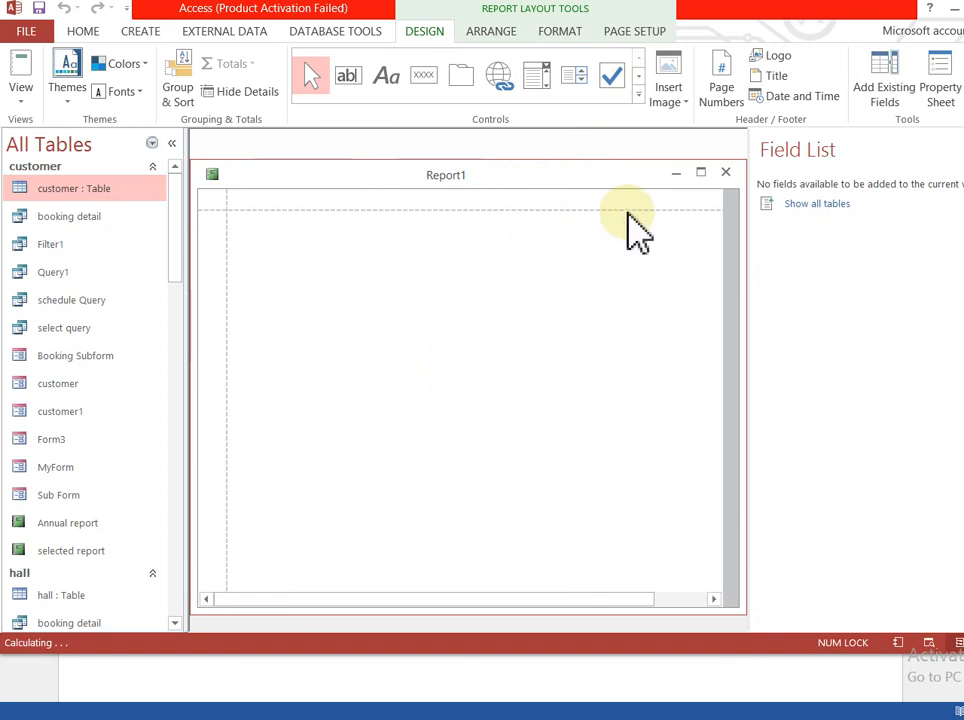
{"action": "left_click", "coordinate": [619, 31]}
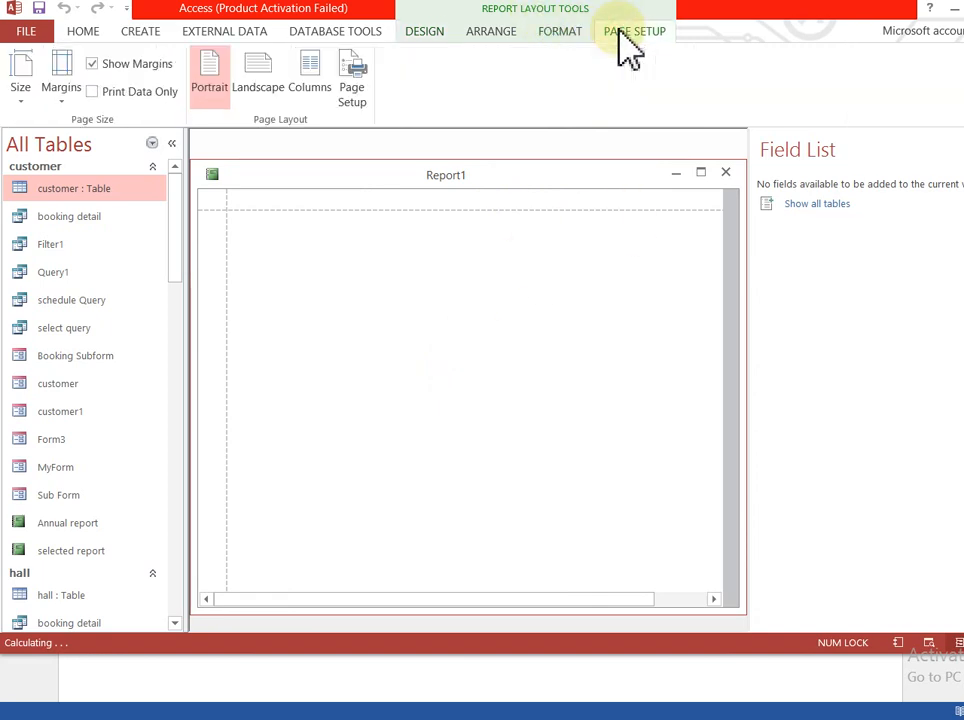
{"action": "left_click", "coordinate": [577, 31]}
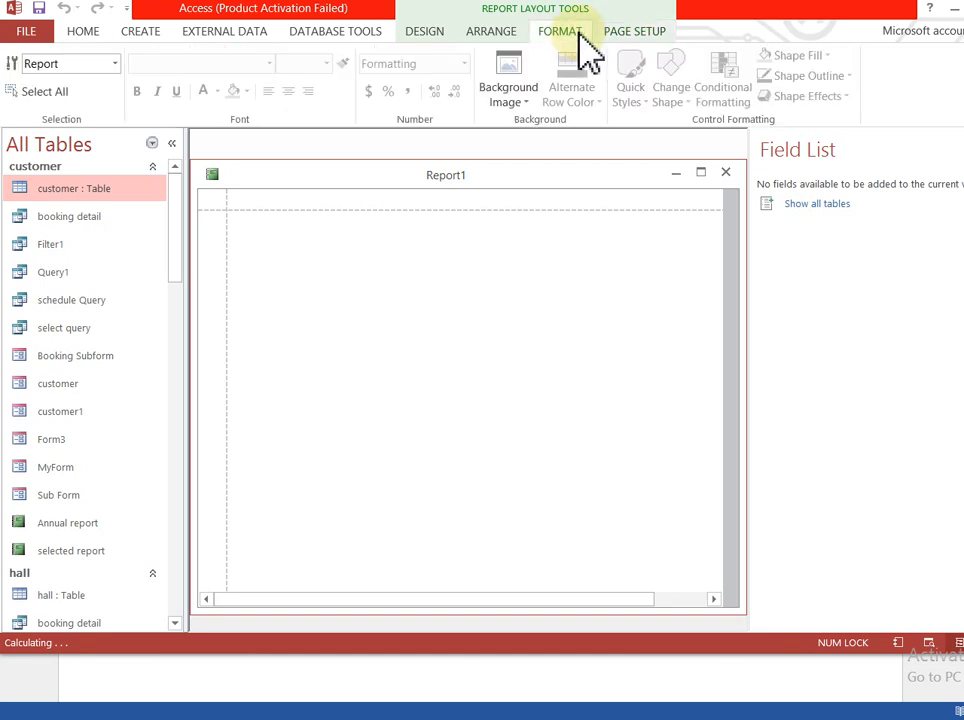
{"action": "left_click", "coordinate": [490, 31]}
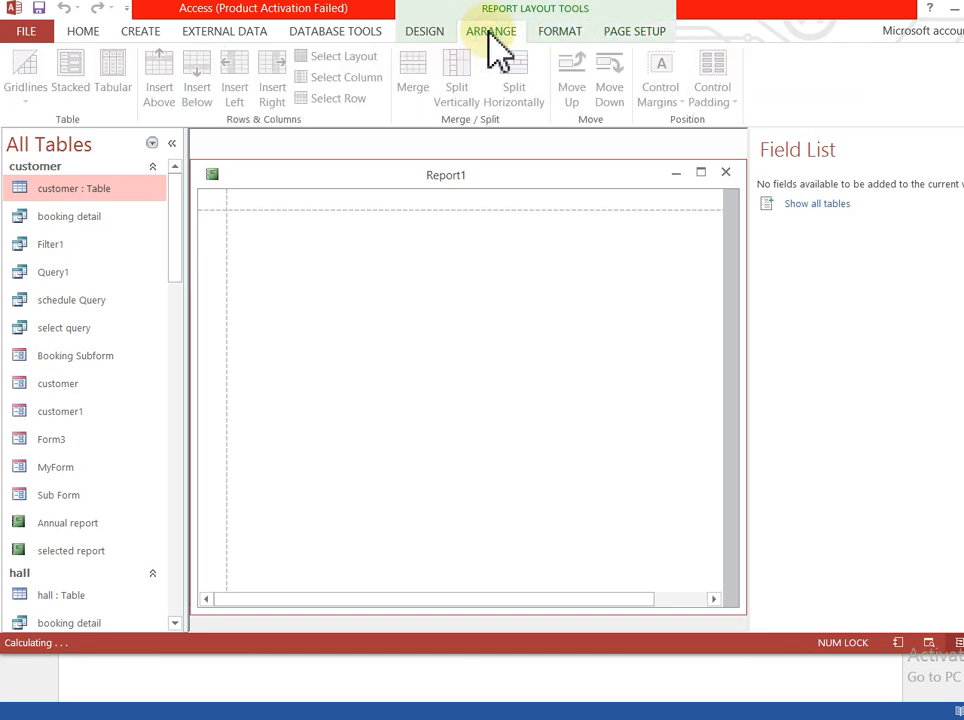
{"action": "left_click", "coordinate": [356, 30]}
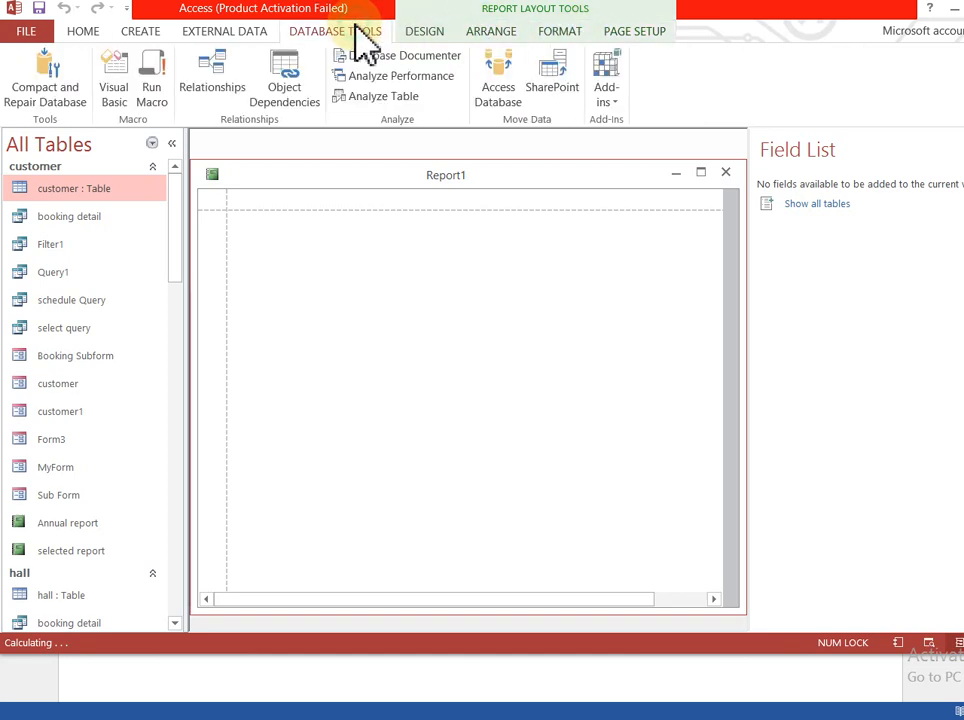
{"action": "left_click", "coordinate": [437, 36]}
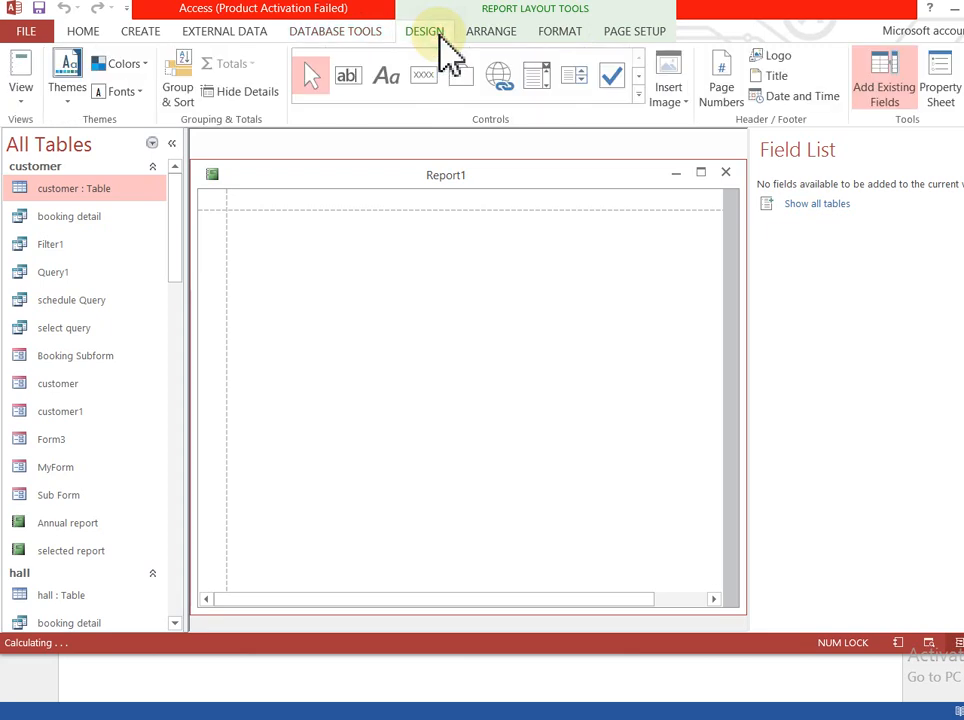
{"action": "left_click", "coordinate": [726, 172]}
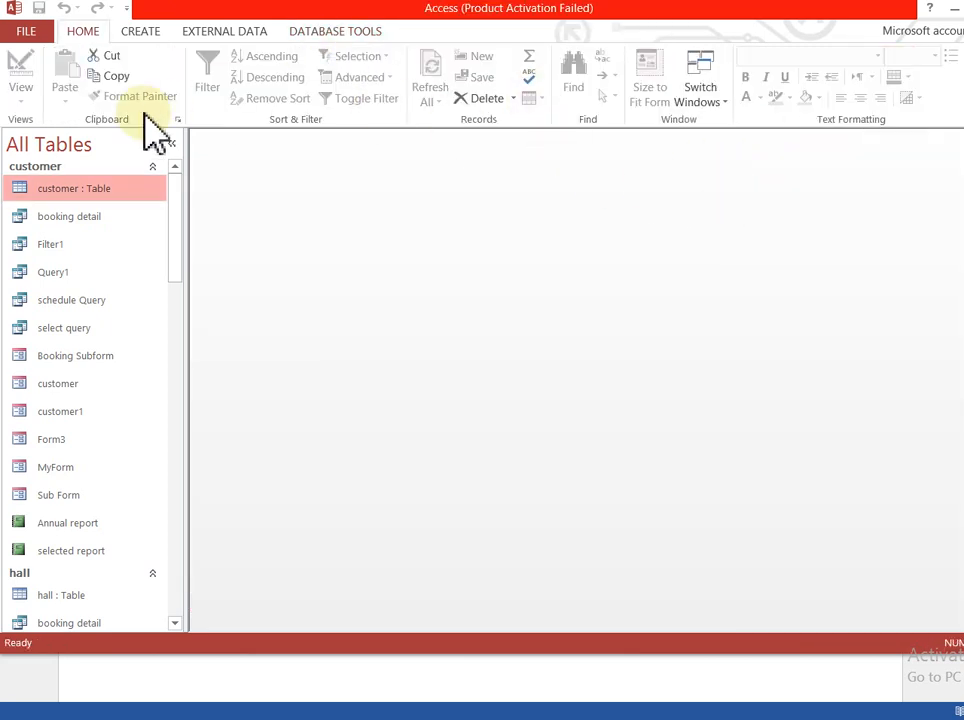
- Generate a report from Query1, hide its field list and widen the report window to show more columns
{"action": "left_click", "coordinate": [121, 268]}
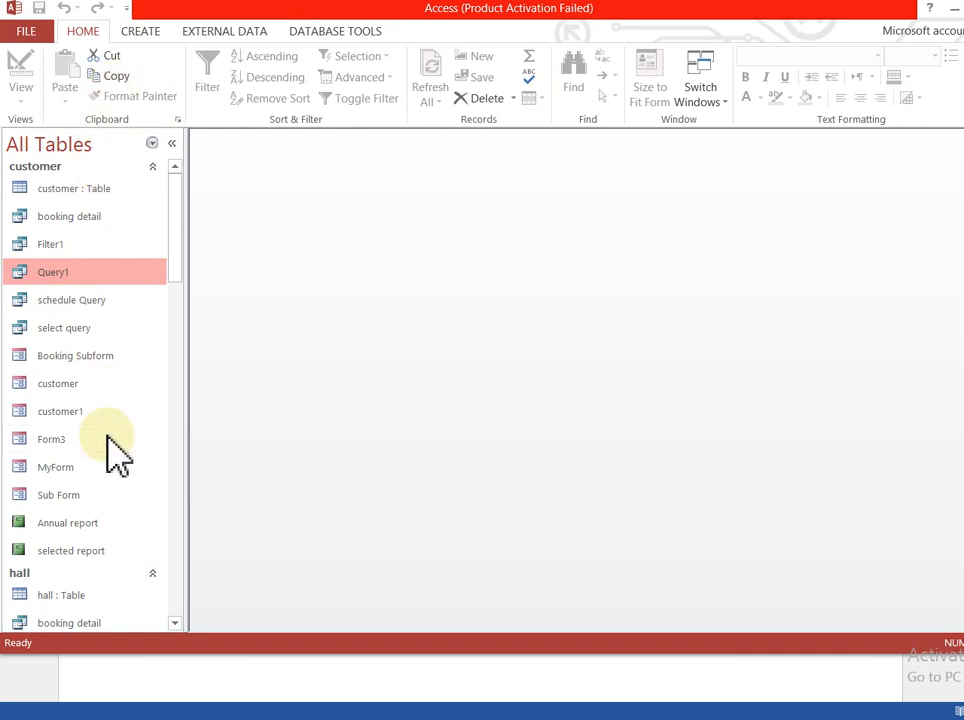
{"action": "left_click", "coordinate": [151, 31]}
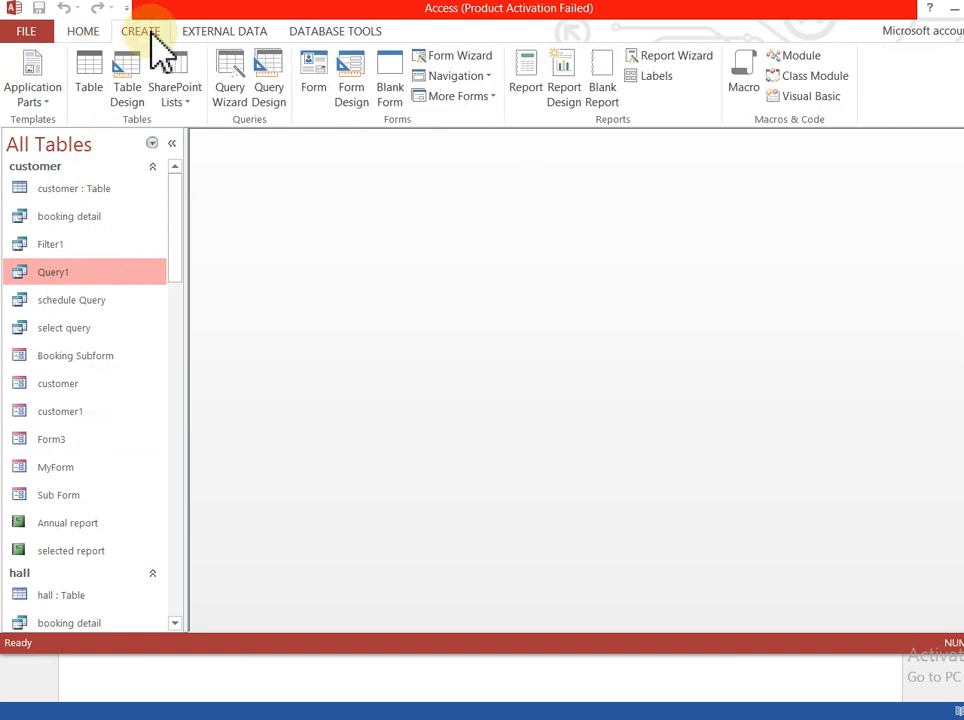
{"action": "left_click", "coordinate": [513, 80]}
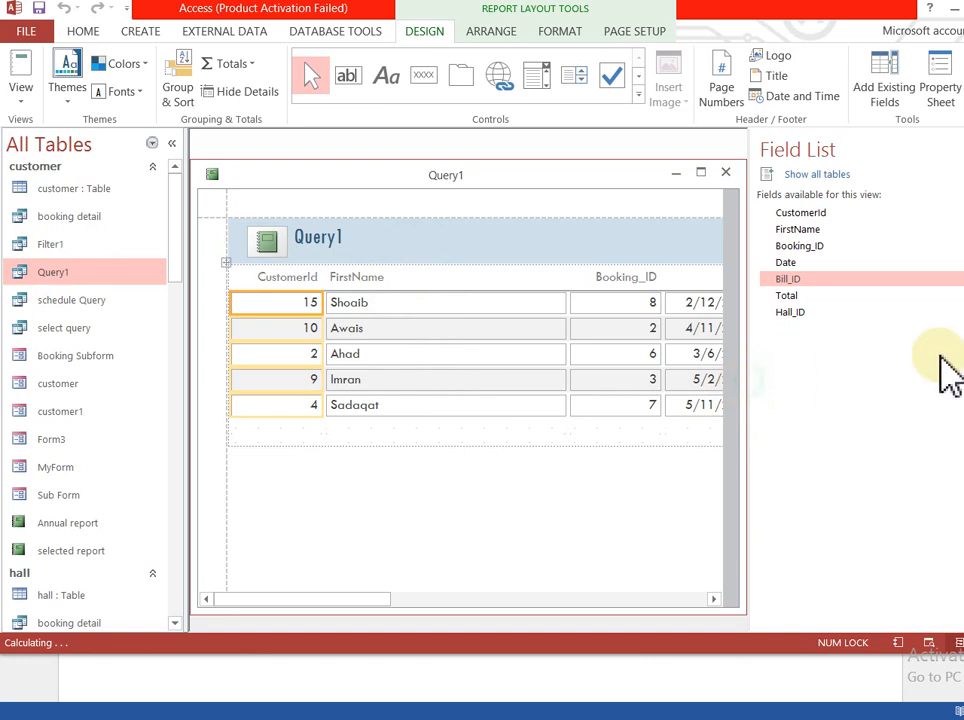
{"action": "left_click", "coordinate": [962, 150]}
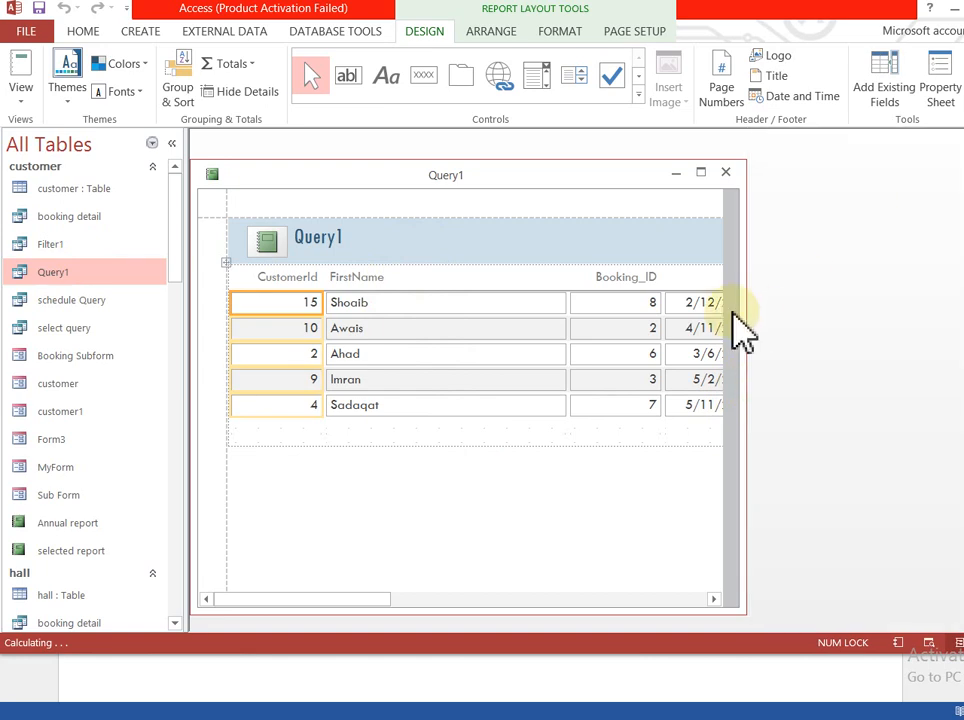
{"action": "left_click_drag", "start_coordinate": [746, 312], "coordinate": [963, 282]}
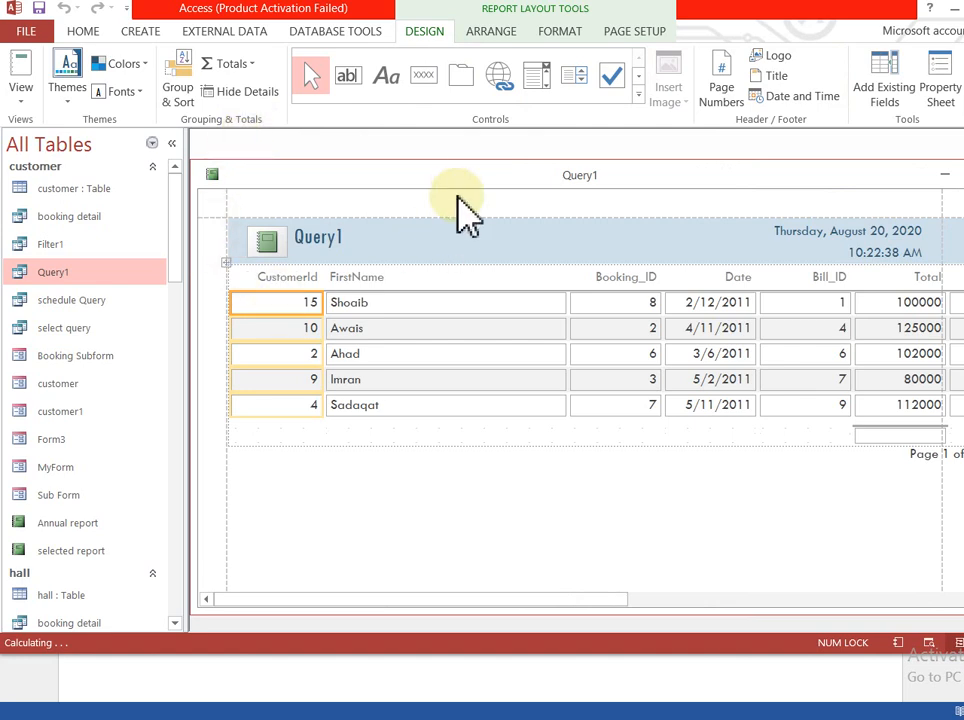
{"action": "left_click_drag", "start_coordinate": [470, 180], "coordinate": [409, 183]}
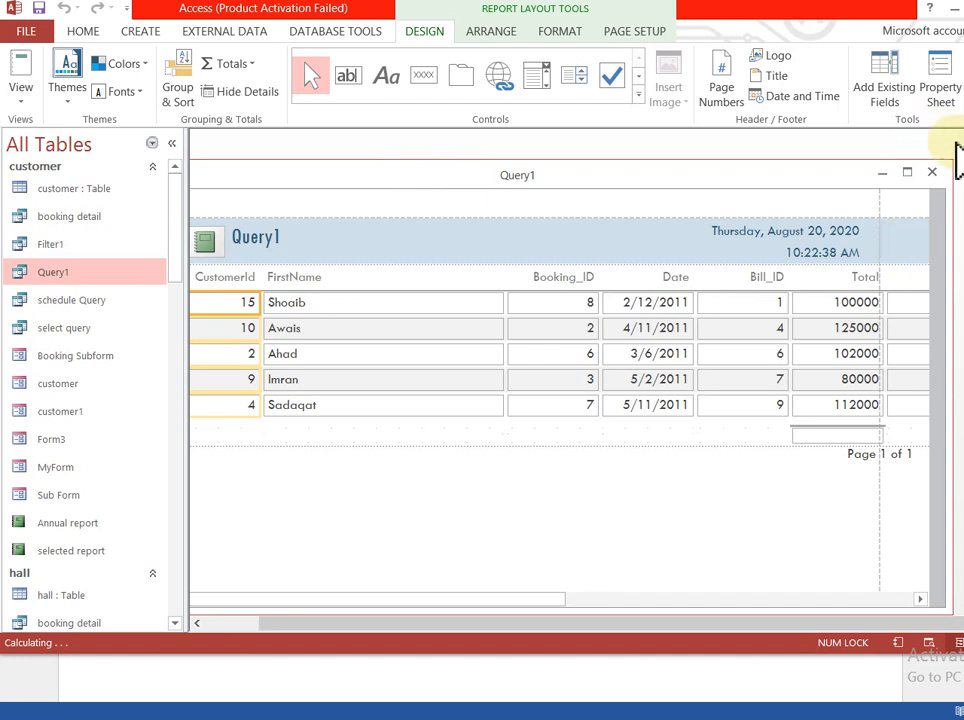
- Close the Query1 report without saving its design
{"action": "left_click", "coordinate": [933, 172]}
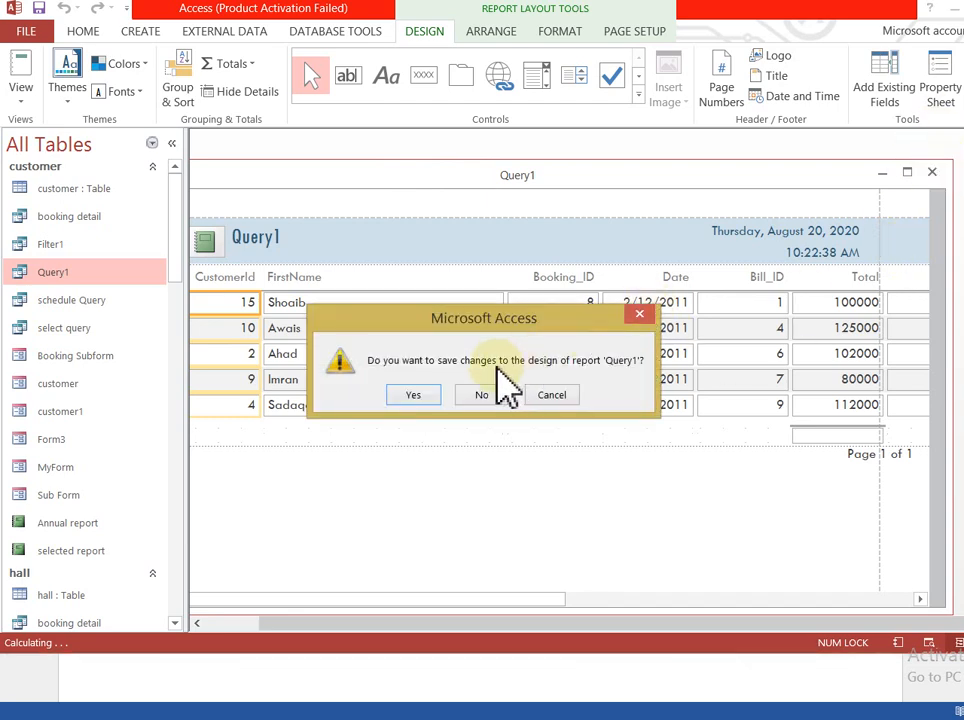
{"action": "left_click", "coordinate": [482, 395]}
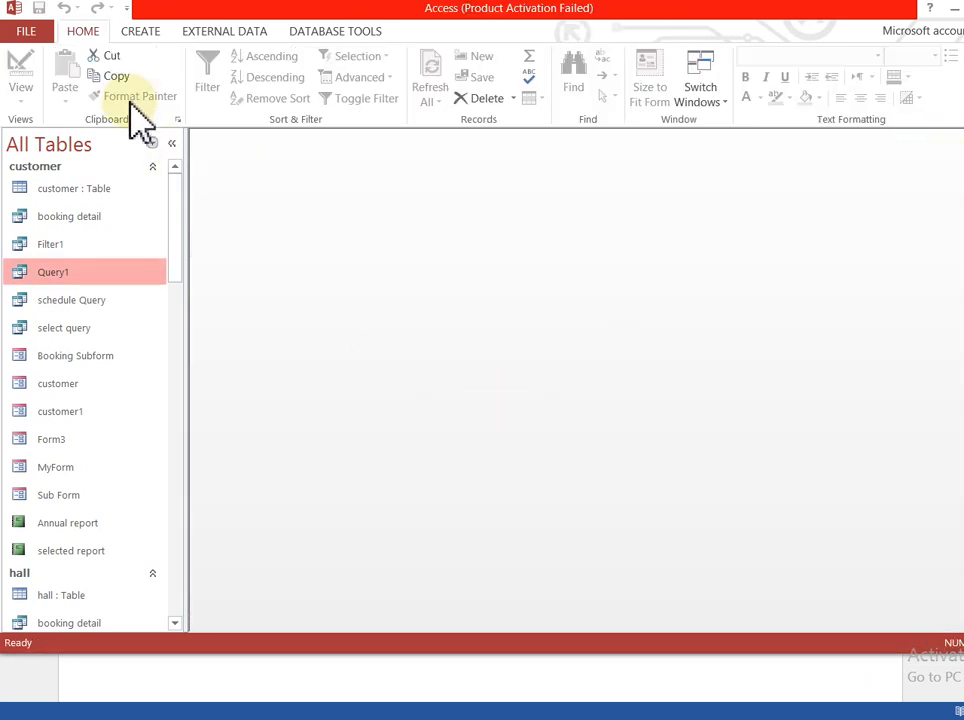
- Generate a report from the customer table to examine its available views, and close it without saving its design
{"action": "left_click", "coordinate": [141, 31]}
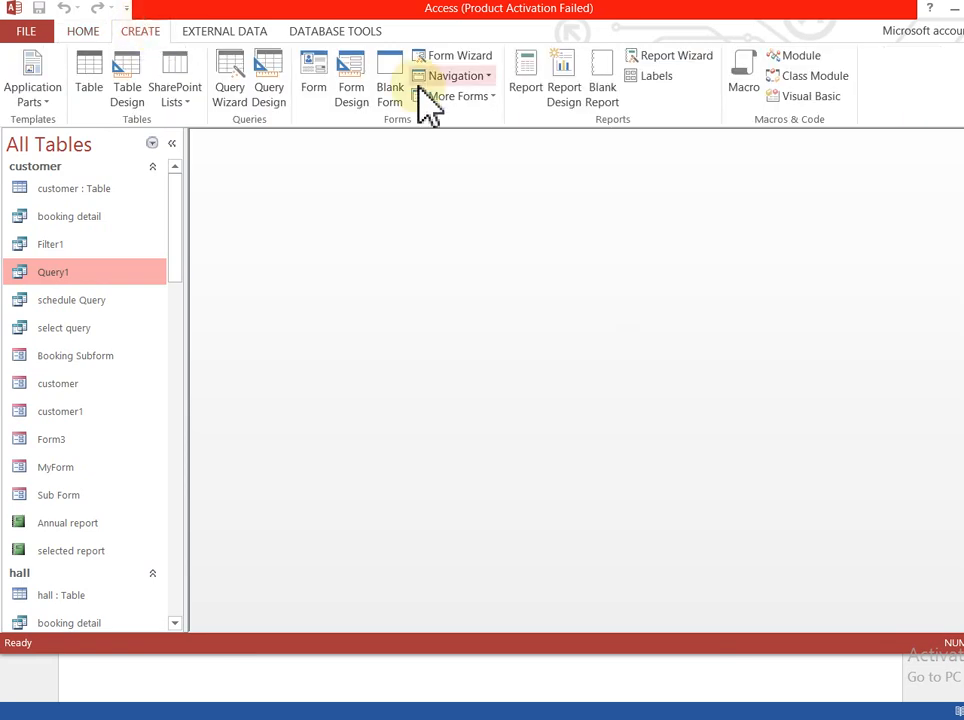
{"action": "left_click", "coordinate": [72, 192]}
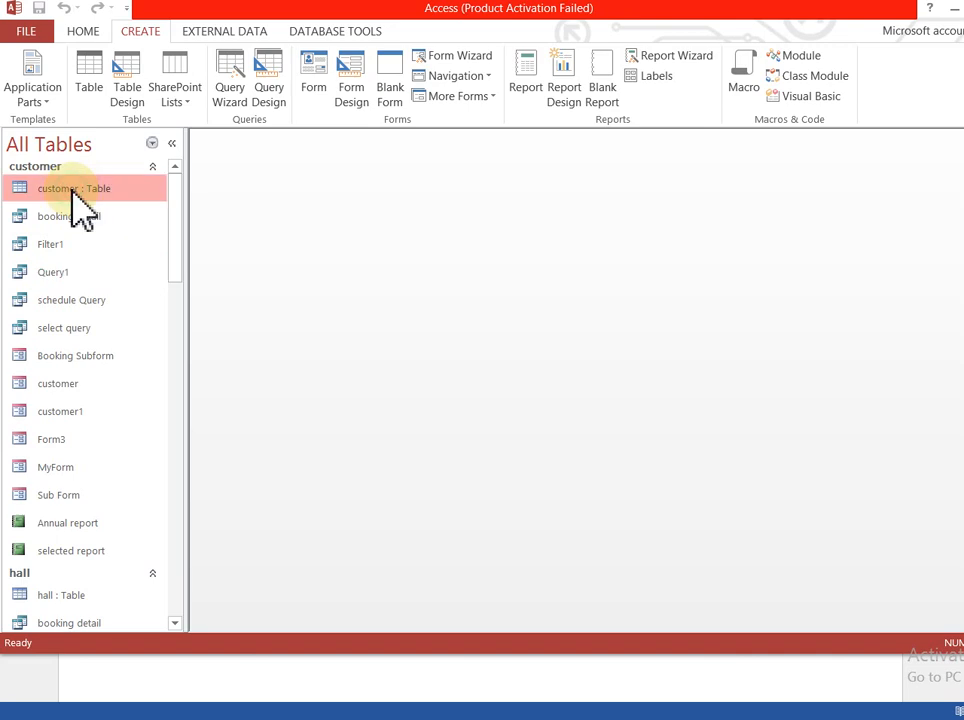
{"action": "left_click", "coordinate": [524, 68]}
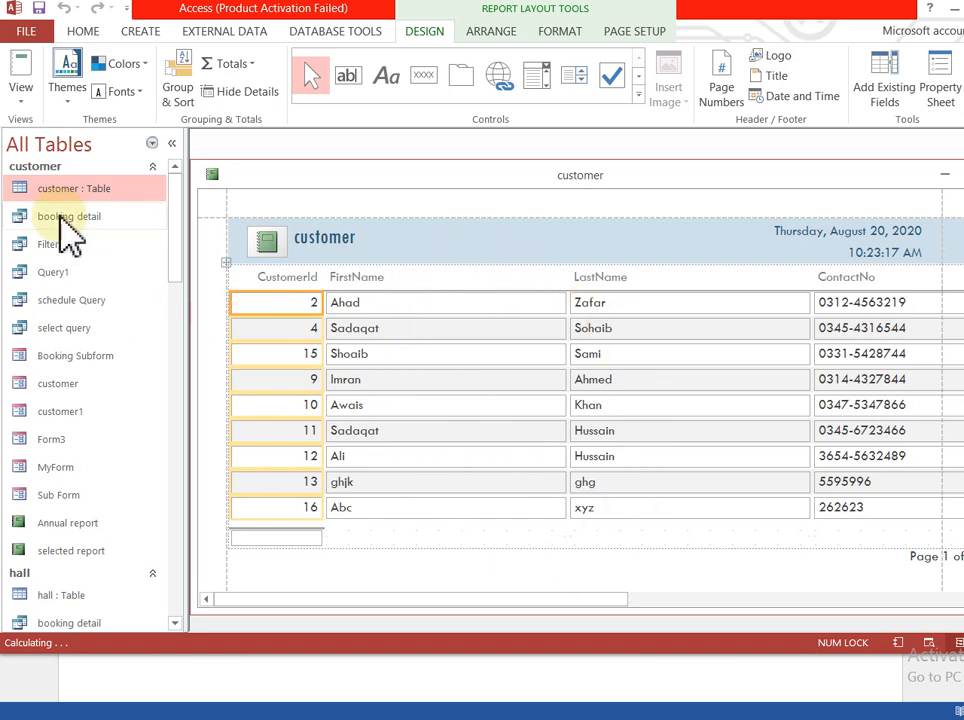
{"action": "left_click", "coordinate": [24, 102]}
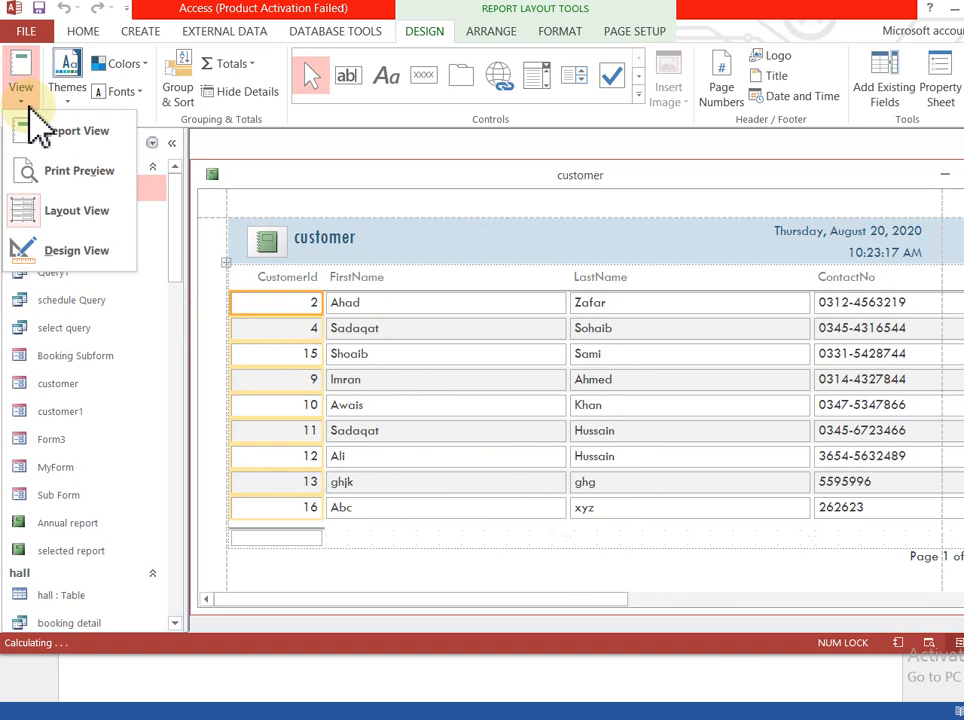
{"action": "left_click", "coordinate": [443, 160]}
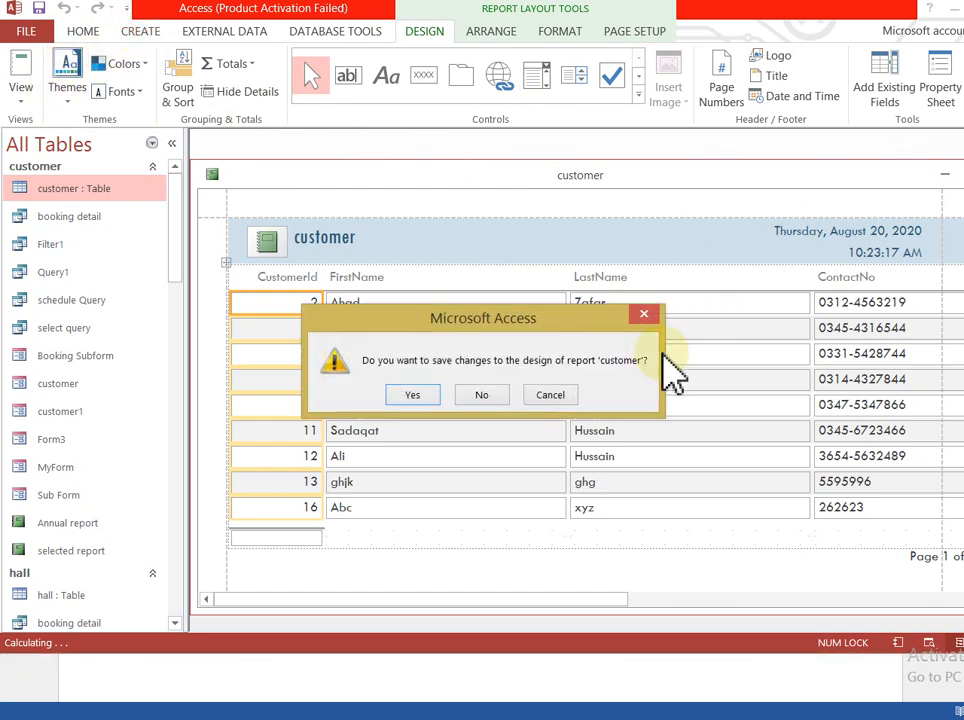
{"action": "left_click", "coordinate": [485, 395]}
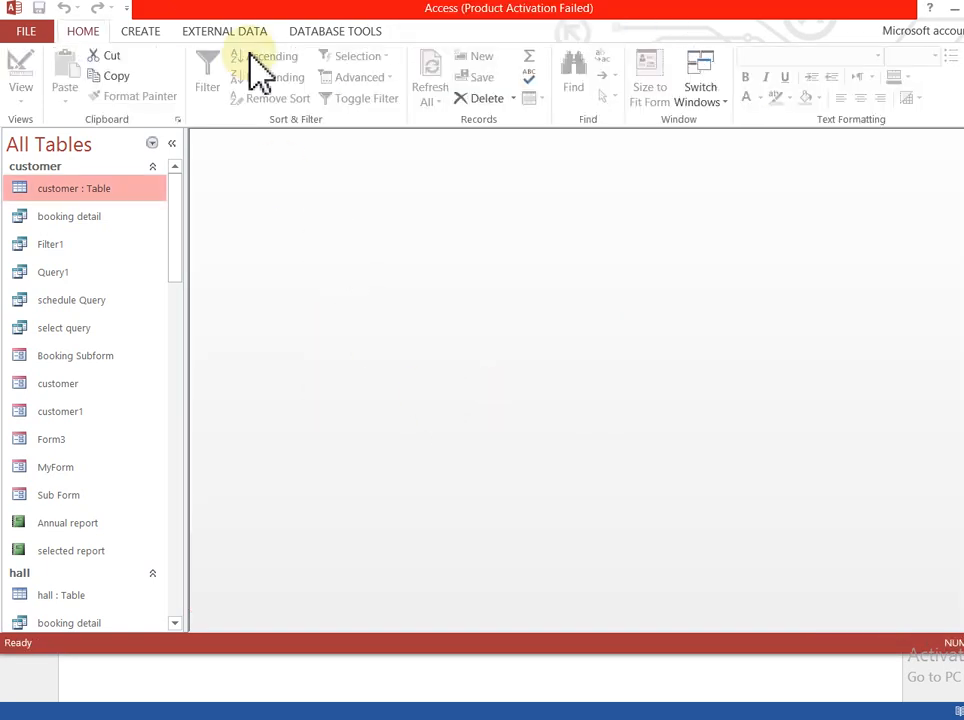
- Create a report with Report Design to examine its page header and detail sections, and close it
{"action": "left_click", "coordinate": [140, 32]}
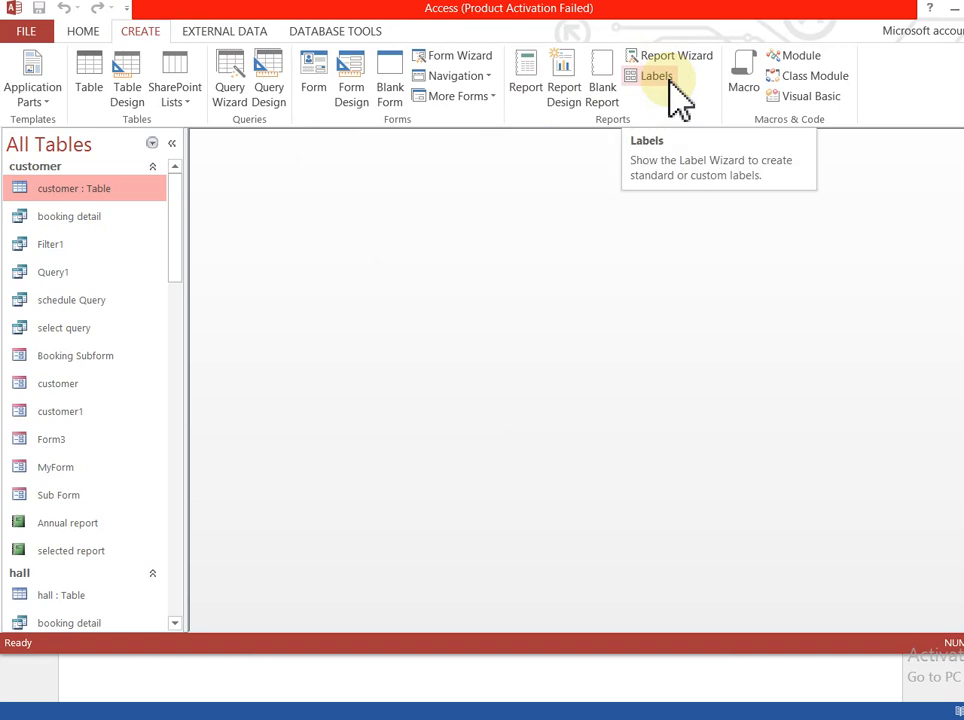
{"action": "left_click", "coordinate": [563, 90]}
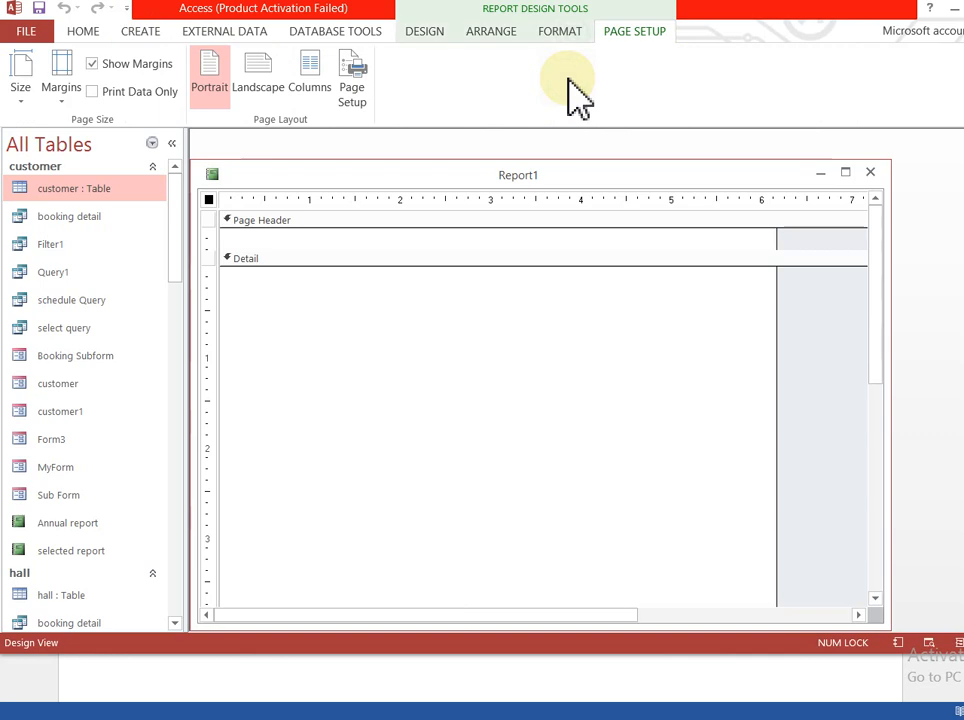
{"action": "left_click", "coordinate": [869, 176]}
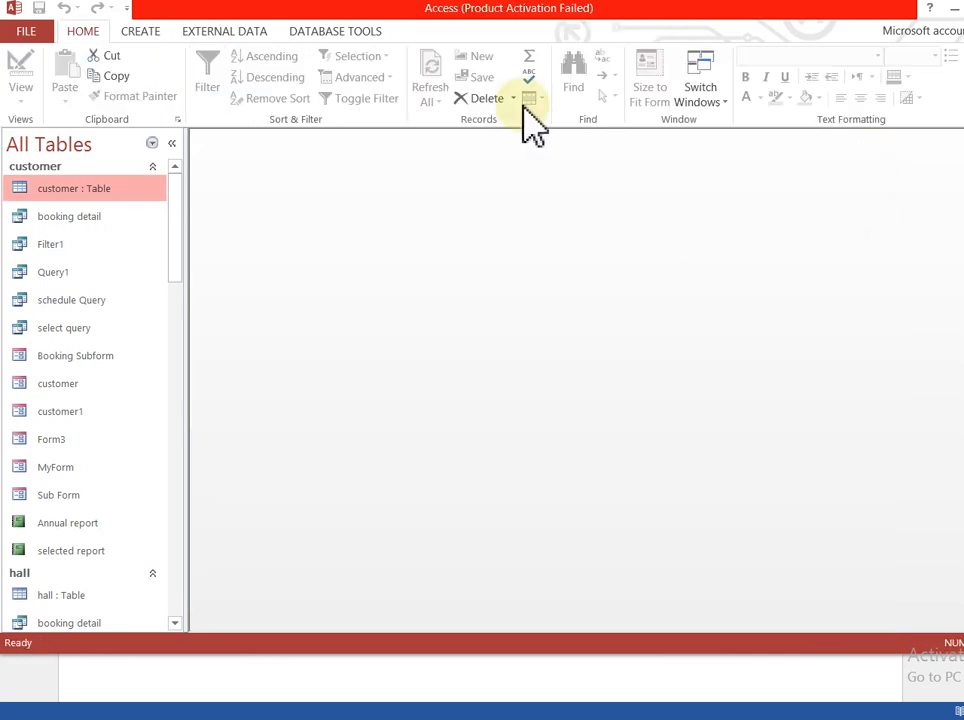
- Generate a report from the booking detail query in the hall group
{"action": "left_click", "coordinate": [146, 31]}
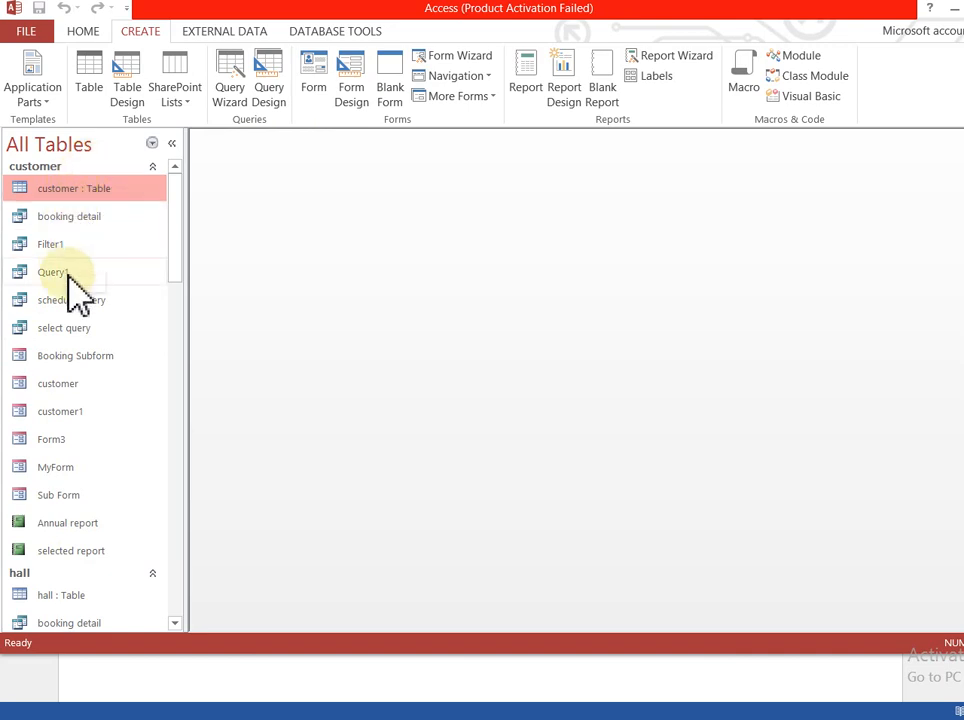
{"action": "scroll", "coordinate": [183, 240], "scroll_direction": "down", "scroll_amount": 5}
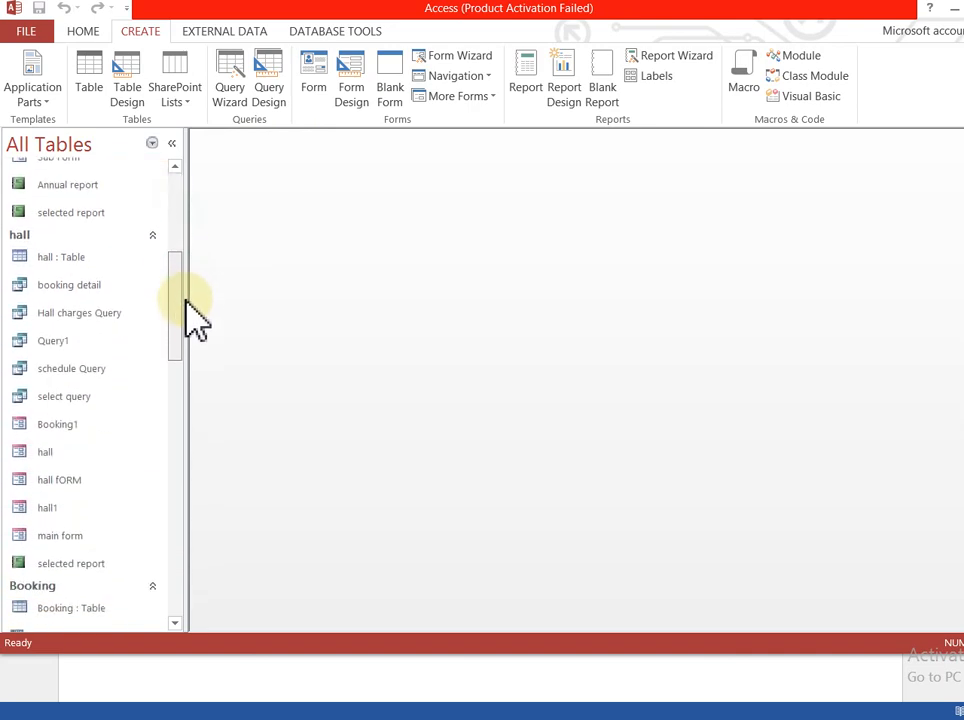
{"action": "left_click", "coordinate": [66, 219]}
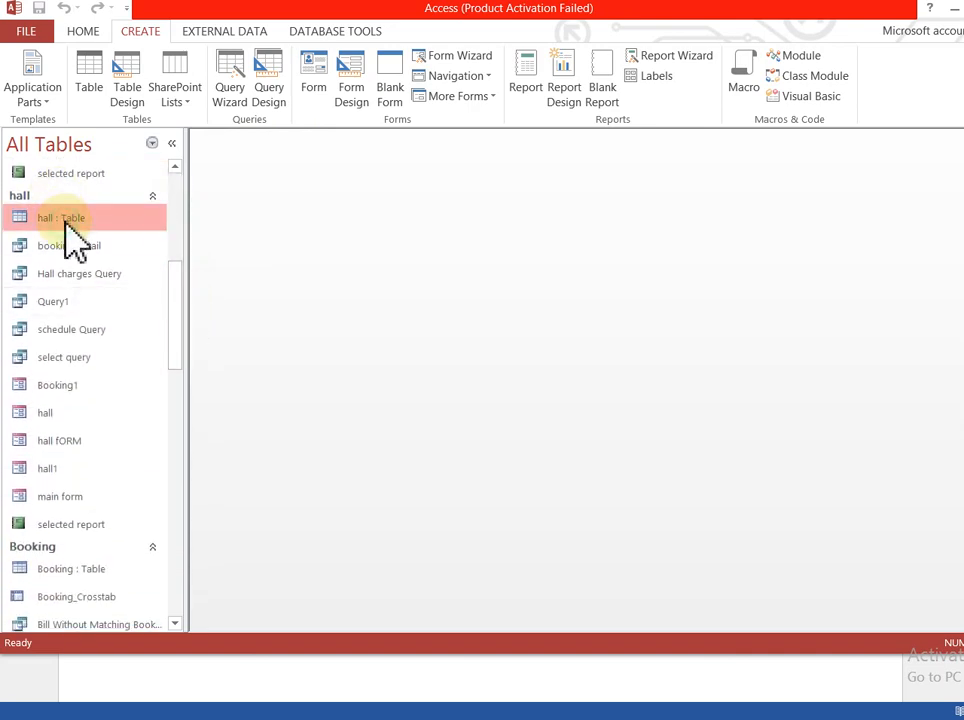
{"action": "left_click", "coordinate": [76, 250]}
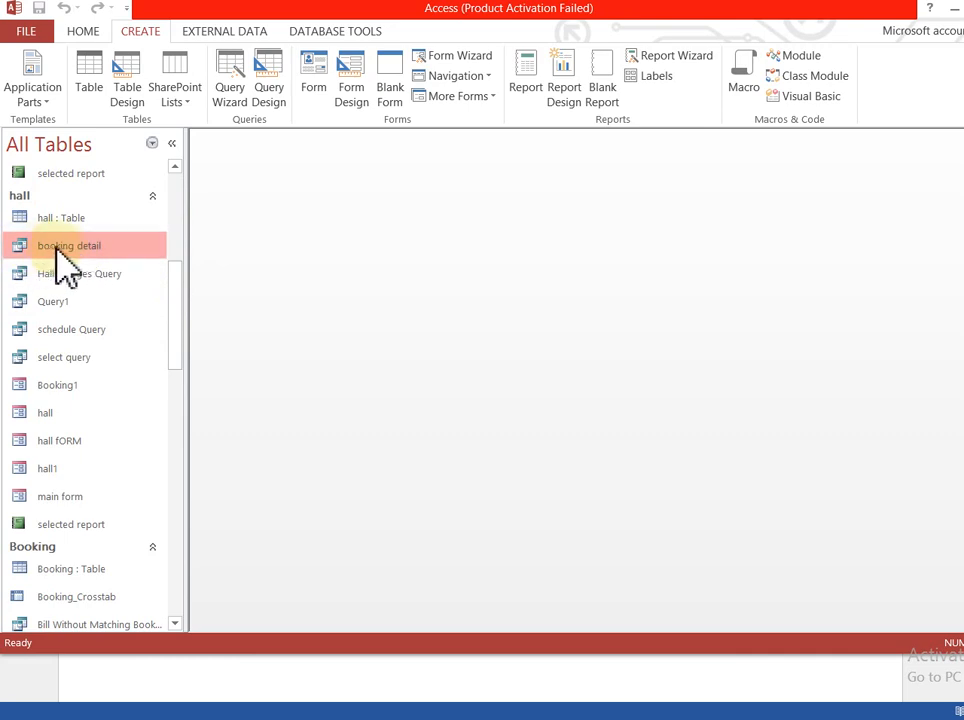
{"action": "left_click", "coordinate": [538, 95]}
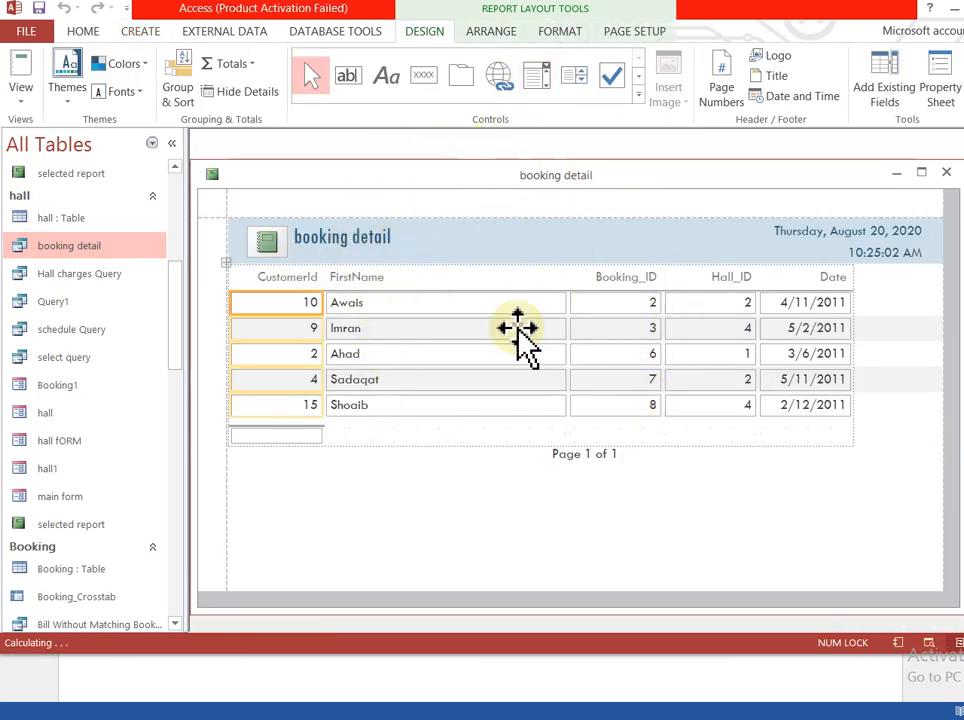
- Examine the FirstName and Booking_ID columns of the booking detail report and switch it to Report View
{"action": "left_click", "coordinate": [527, 366]}
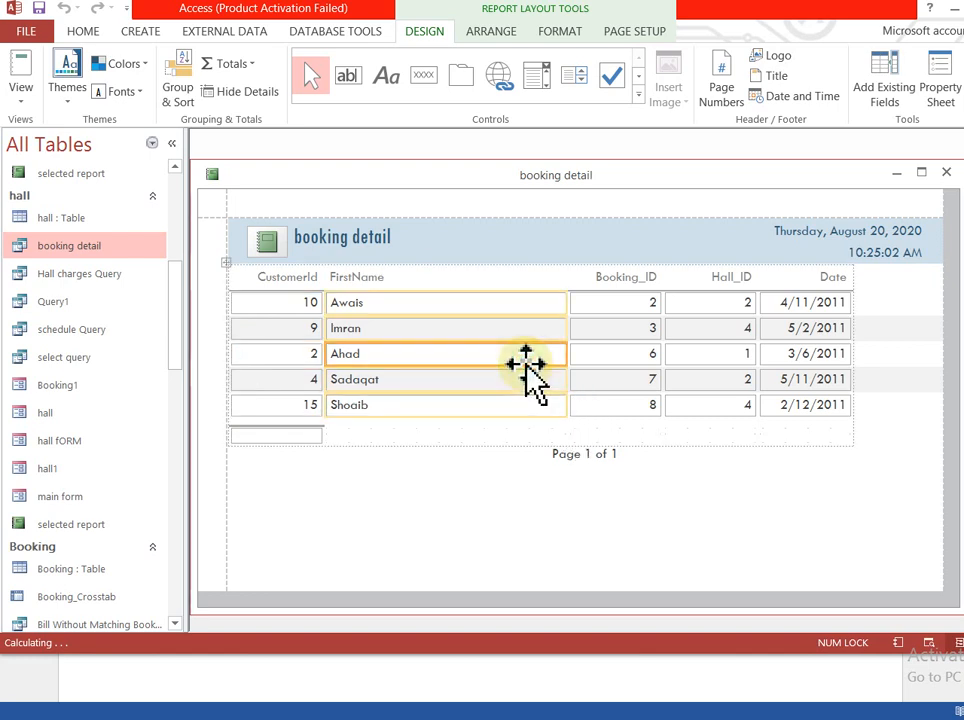
{"action": "left_click", "coordinate": [648, 386]}
{"action": "left_click", "coordinate": [30, 108]}
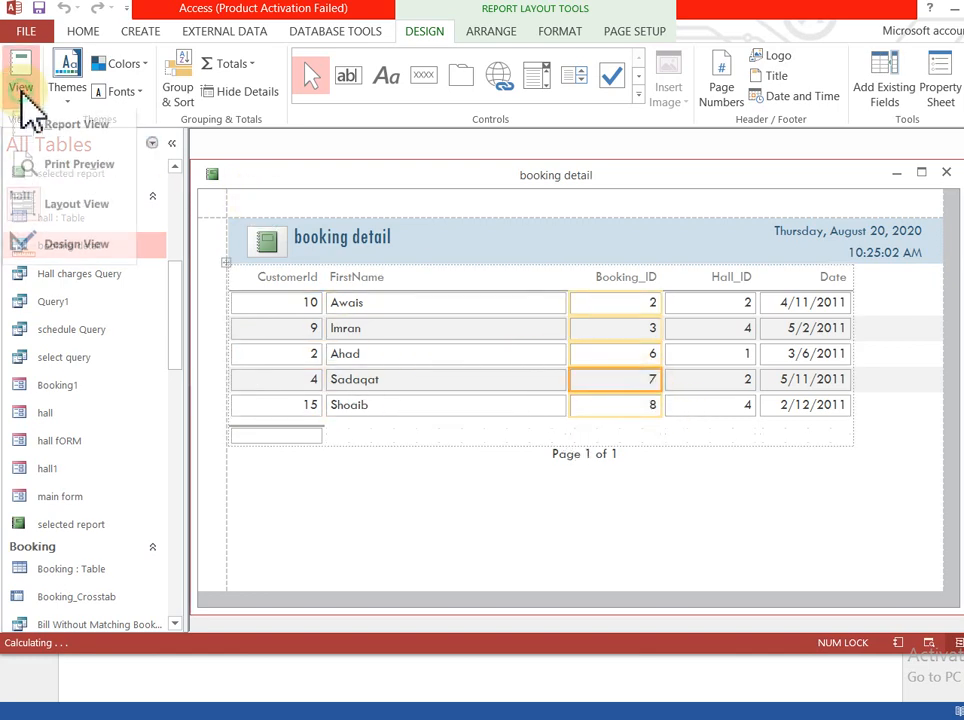
{"action": "left_click", "coordinate": [66, 126]}
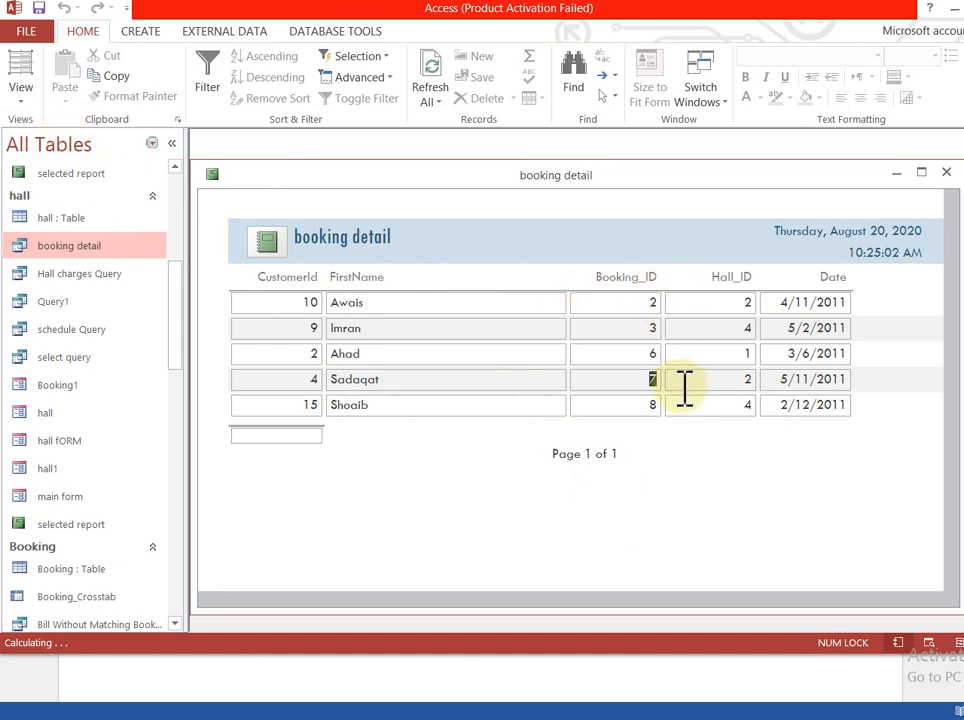
- Try to delete the Booking_ID values in the fourth and second rows of the booking detail report
{"action": "key", "text": "BackSpace"}
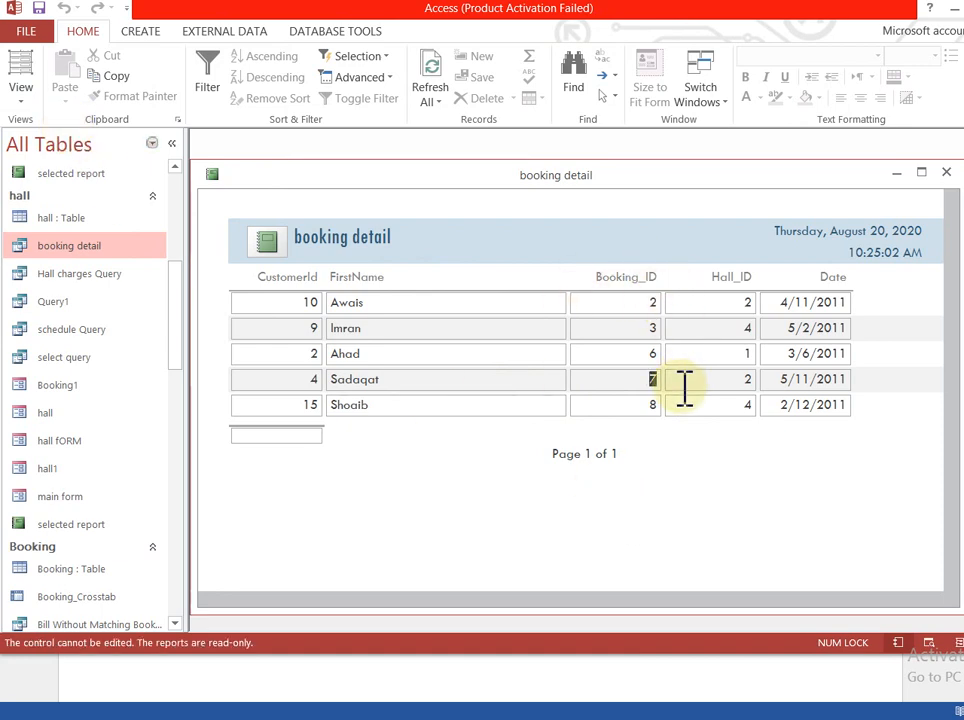
{"action": "left_click", "coordinate": [653, 330]}
{"action": "left_click_drag", "start_coordinate": [660, 335], "coordinate": [626, 333]}
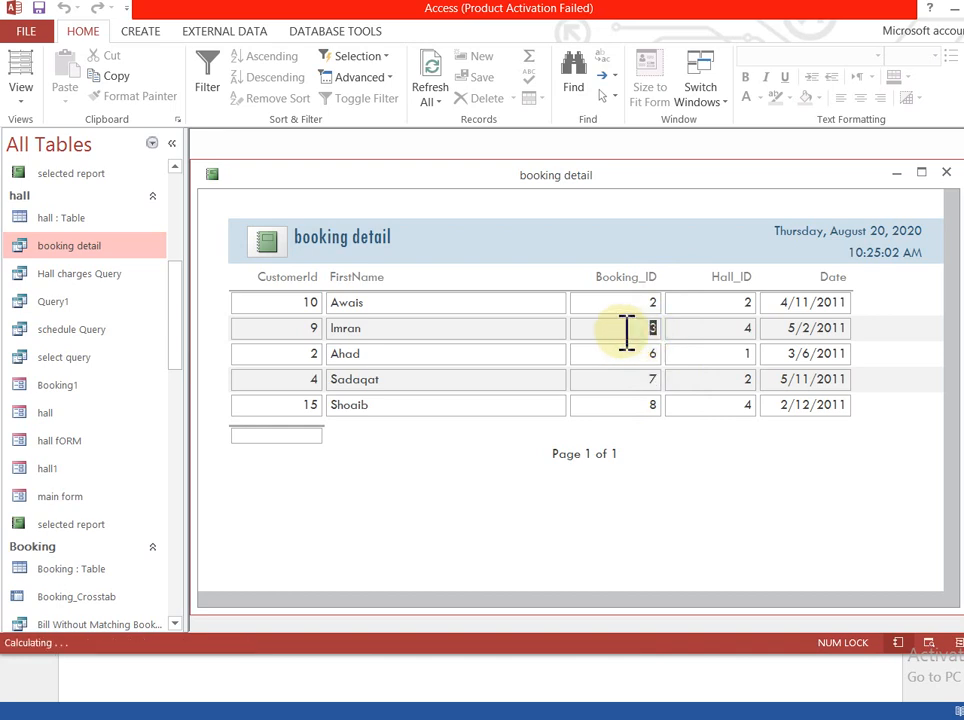
{"action": "key", "text": "BackSpace"}
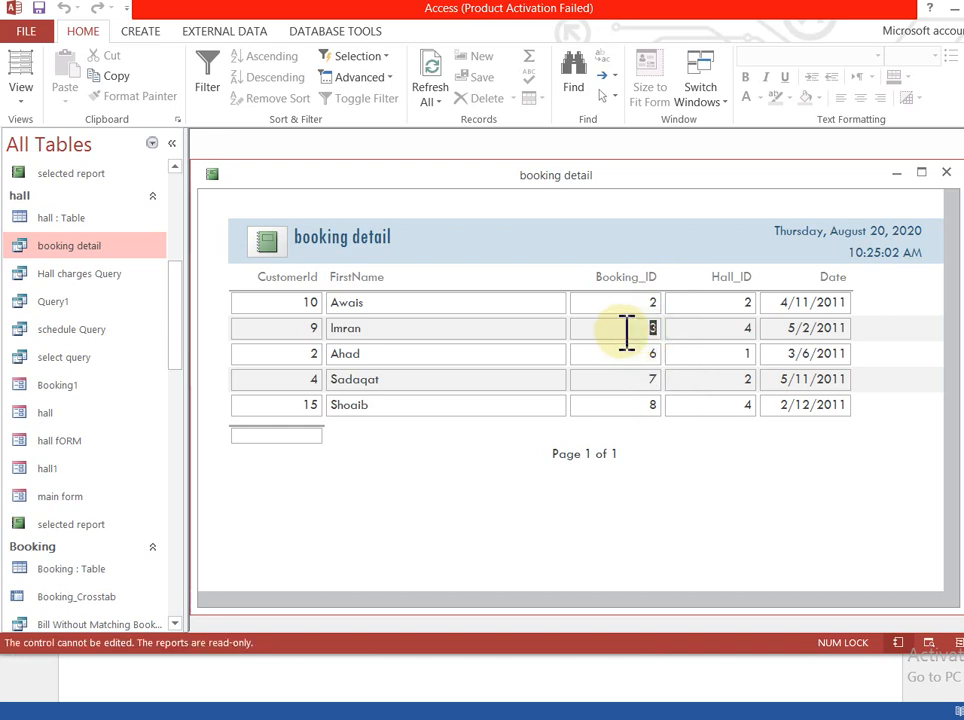
{"action": "key", "text": "BackSpace"}
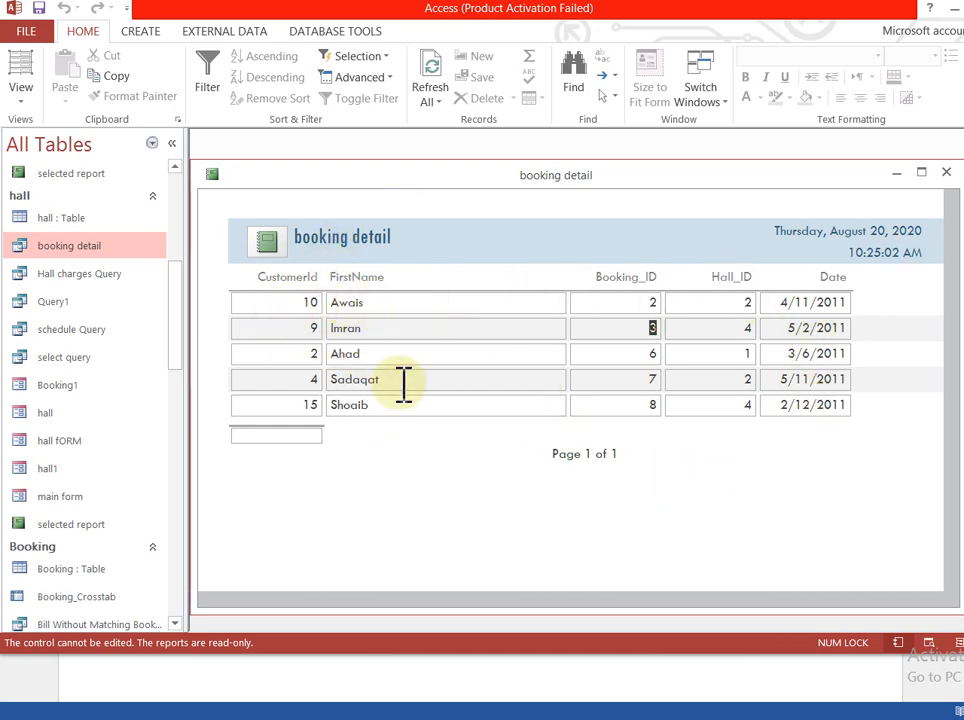
- Check the CustomerId total and a FirstName entry, and close the booking detail report without saving its design
{"action": "left_click", "coordinate": [318, 437]}
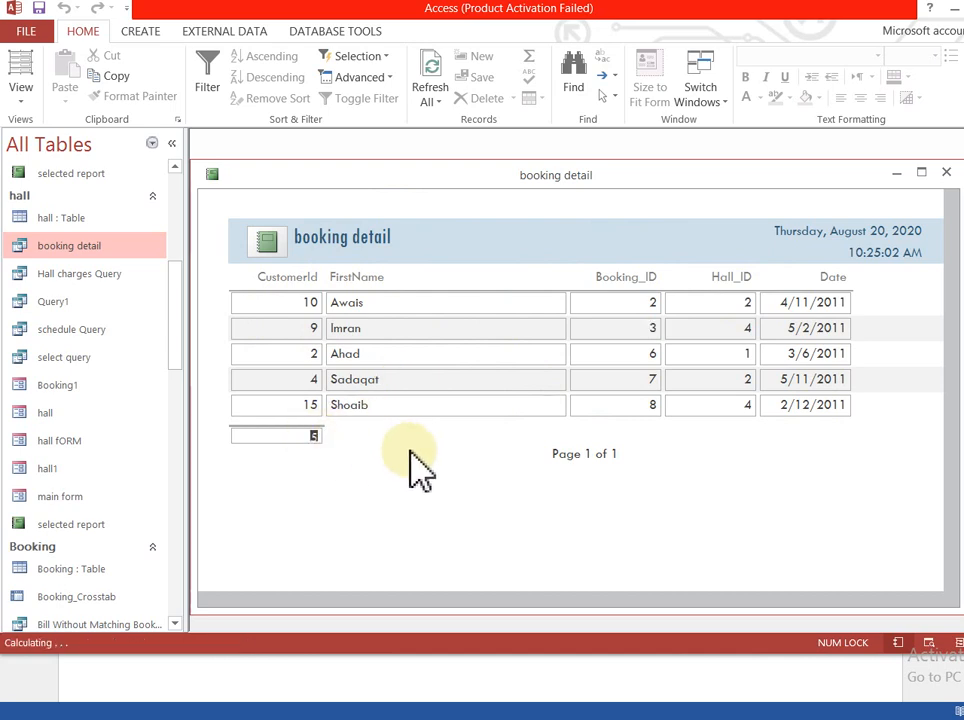
{"action": "left_click", "coordinate": [426, 389]}
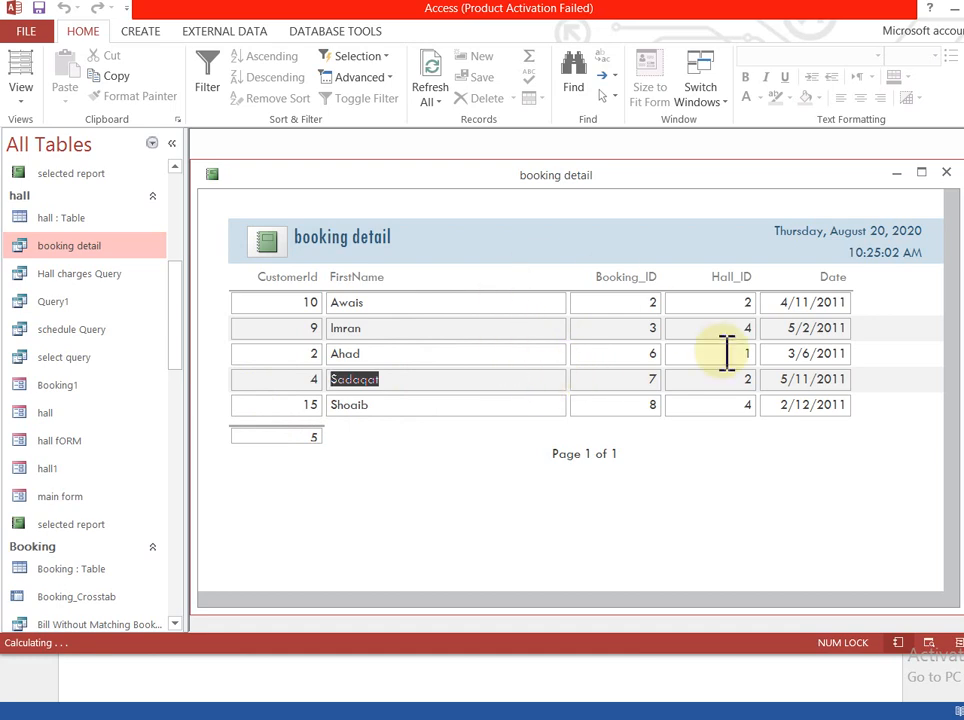
{"action": "left_click", "coordinate": [946, 176]}
{"action": "left_click", "coordinate": [484, 400]}
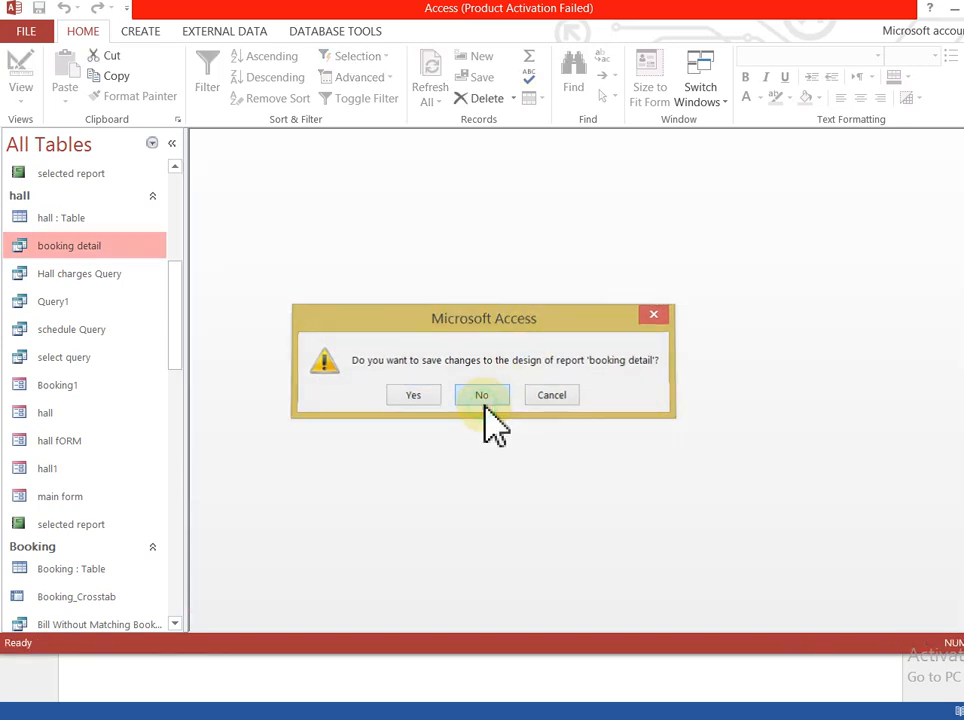
- Generate a report from Query1 in the customer group
{"action": "left_click_drag", "start_coordinate": [176, 322], "coordinate": [177, 255]}
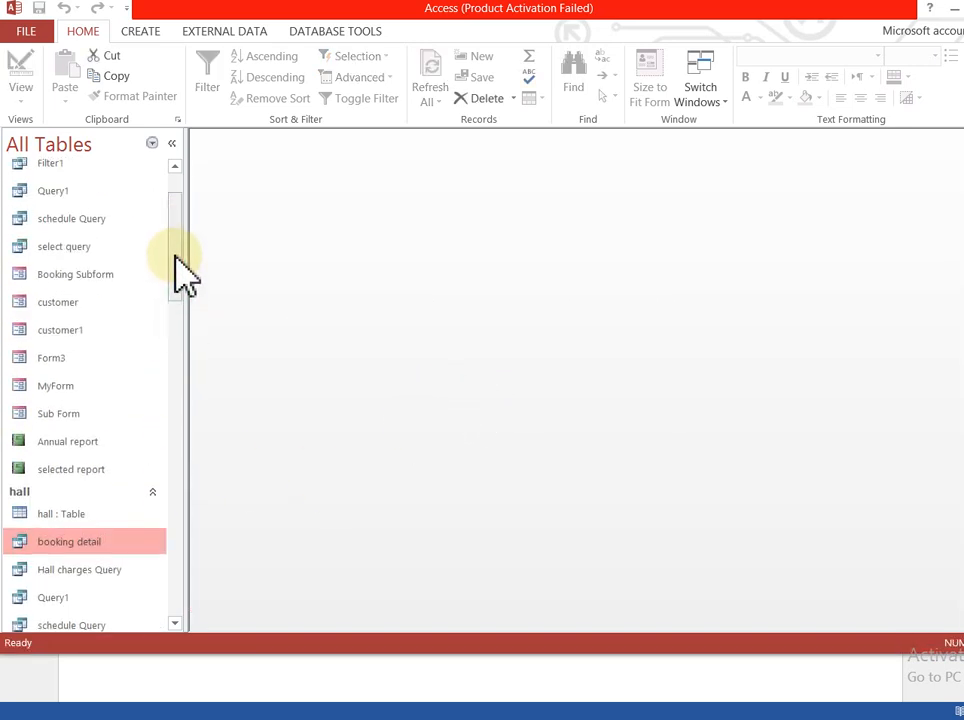
{"action": "left_click", "coordinate": [66, 192]}
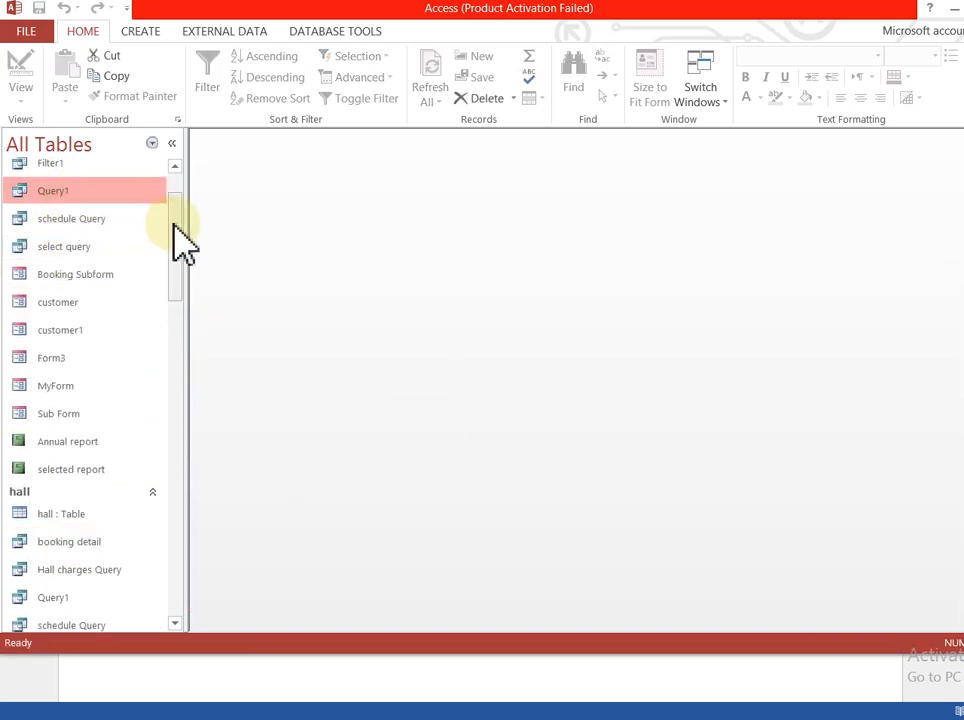
{"action": "left_click_drag", "start_coordinate": [174, 213], "coordinate": [174, 157]}
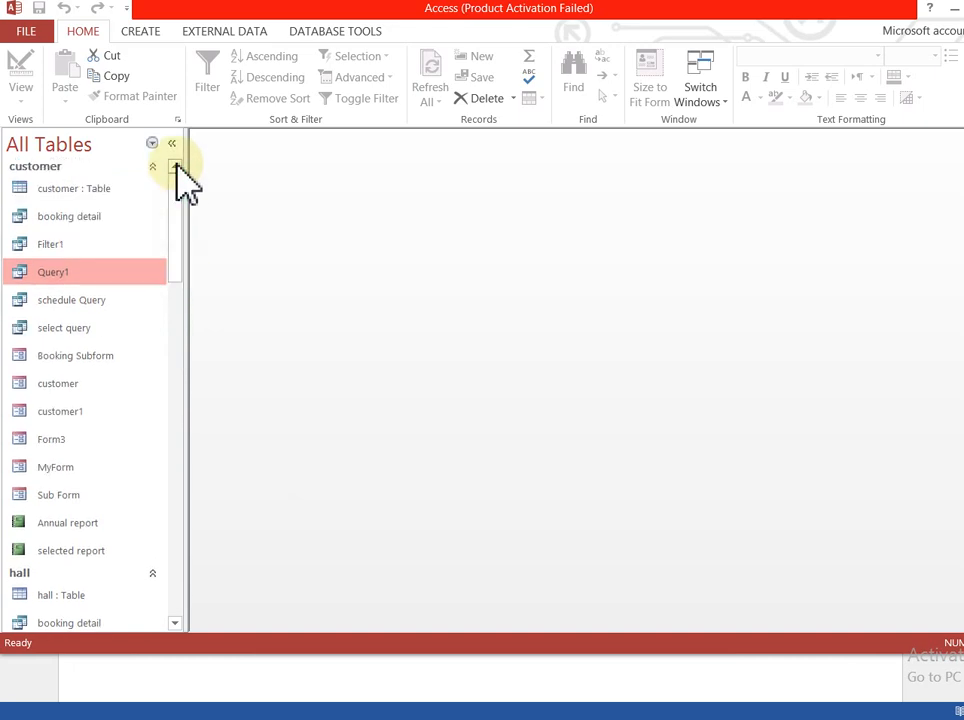
{"action": "left_click", "coordinate": [140, 30]}
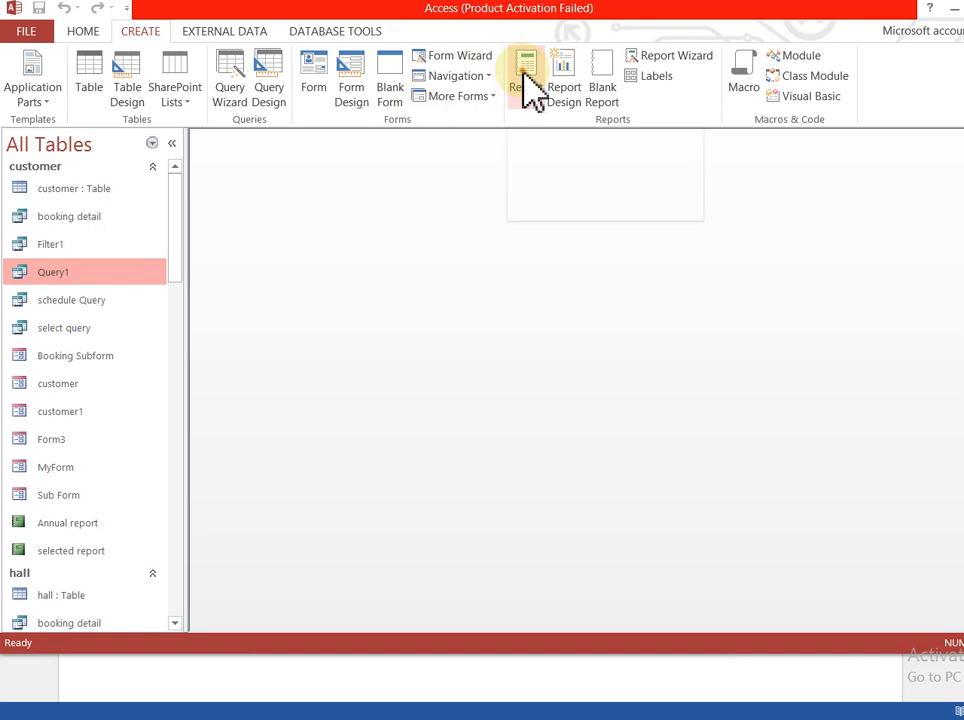
{"action": "right_click", "coordinate": [523, 73]}
{"action": "left_click", "coordinate": [521, 65]}
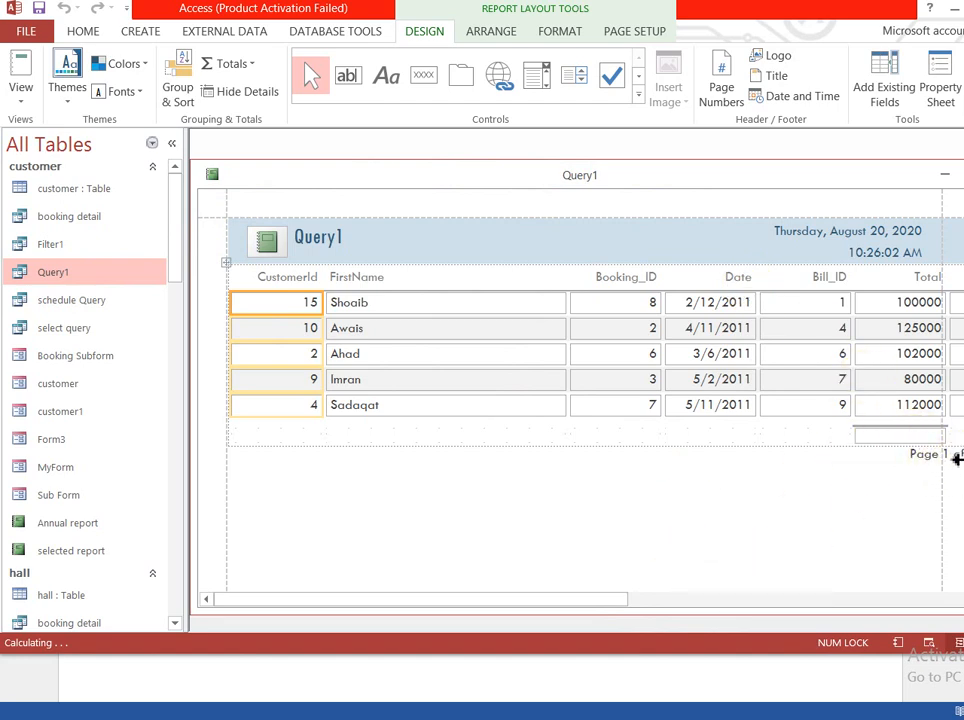
- Examine the date and time fields in the header of the Query1 report
{"action": "left_click_drag", "start_coordinate": [545, 597], "coordinate": [646, 597]}
{"action": "left_click", "coordinate": [588, 232]}
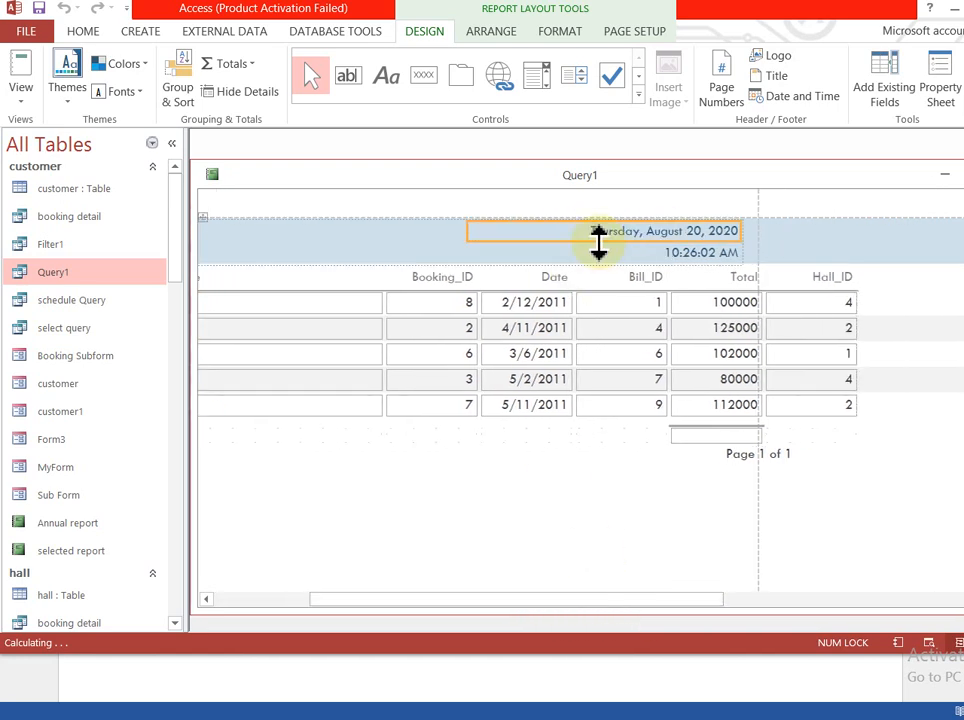
{"action": "left_click", "coordinate": [694, 256]}
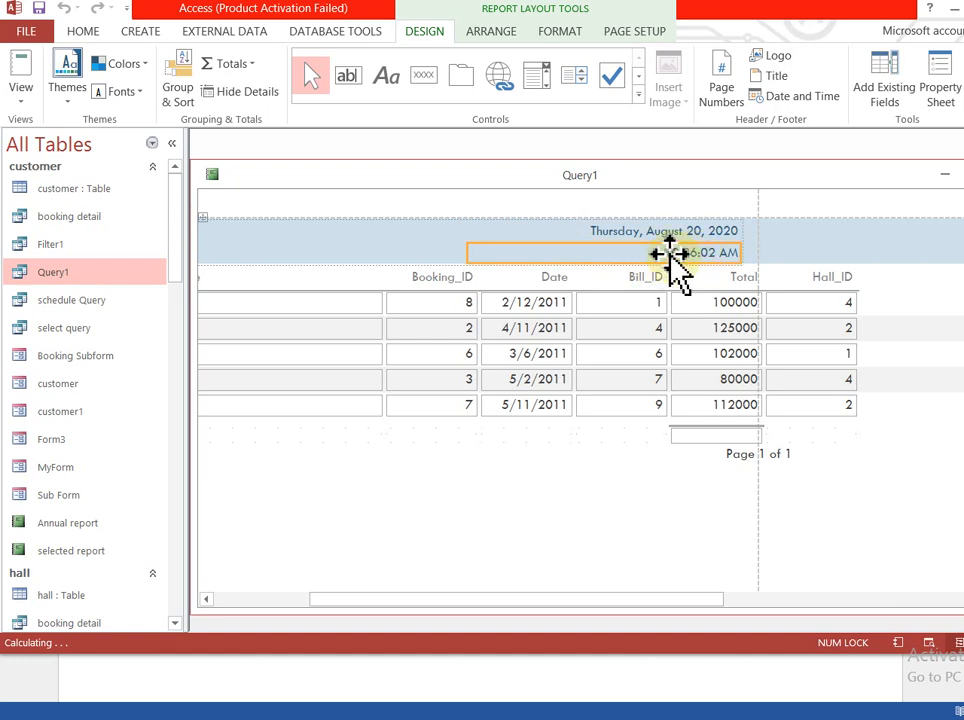
{"action": "left_click", "coordinate": [670, 237]}
- Apply the Tabular layout to the Total column heading of the Query1 report and display the formatting tools
{"action": "left_click", "coordinate": [703, 273]}
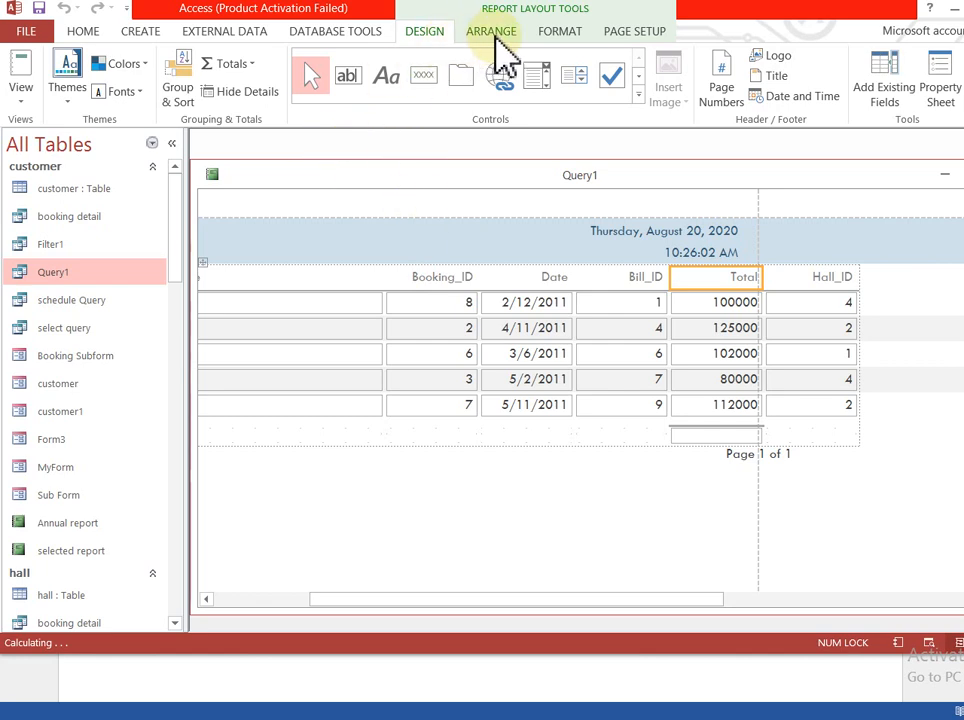
{"action": "left_click", "coordinate": [493, 38]}
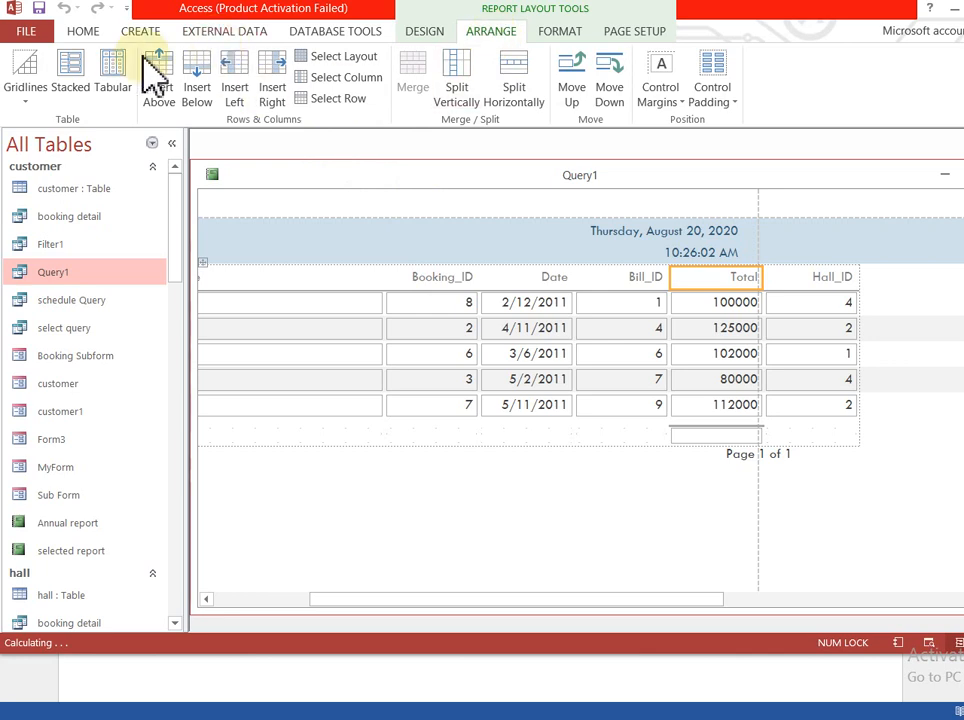
{"action": "left_click", "coordinate": [122, 79]}
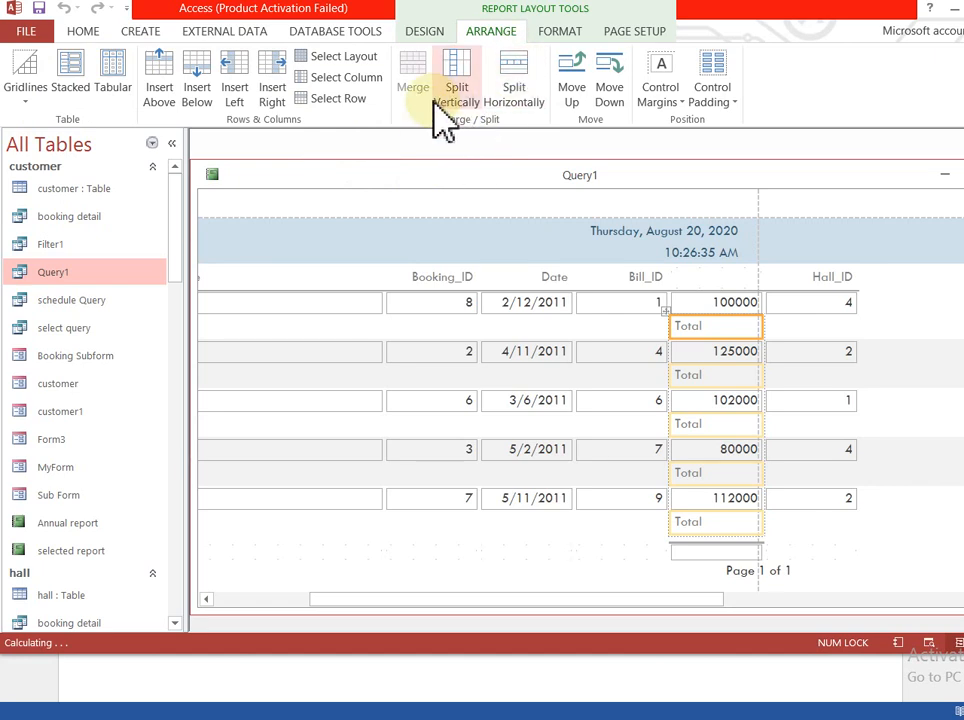
{"action": "left_click", "coordinate": [561, 36]}
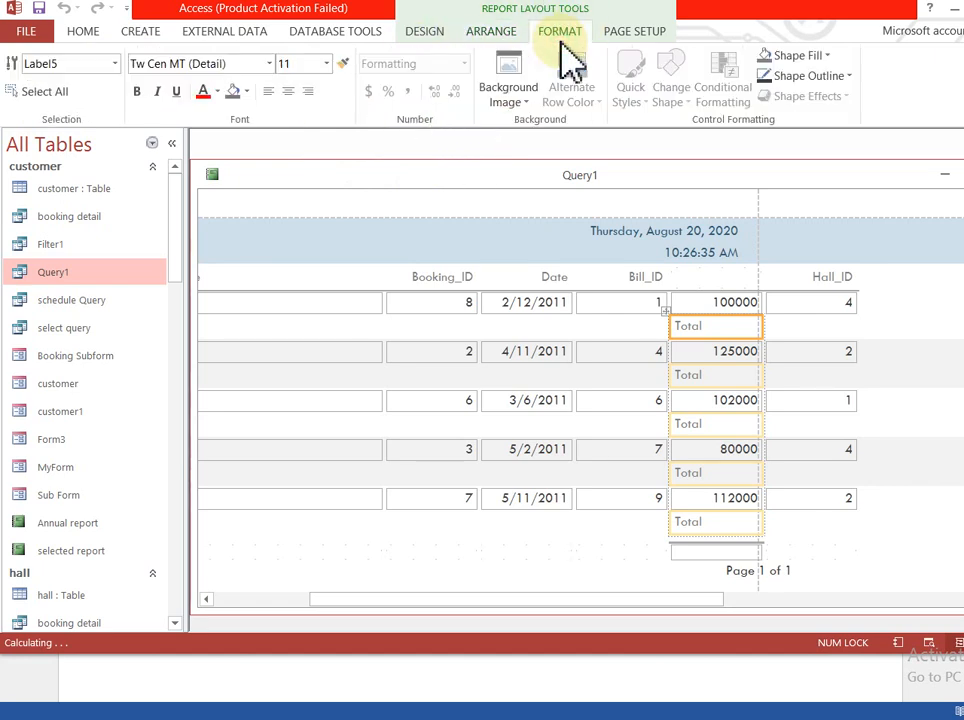
- Set the Query1 report's page to landscape orientation, printing data only, on Tabloid size paper
{"action": "left_click", "coordinate": [645, 35]}
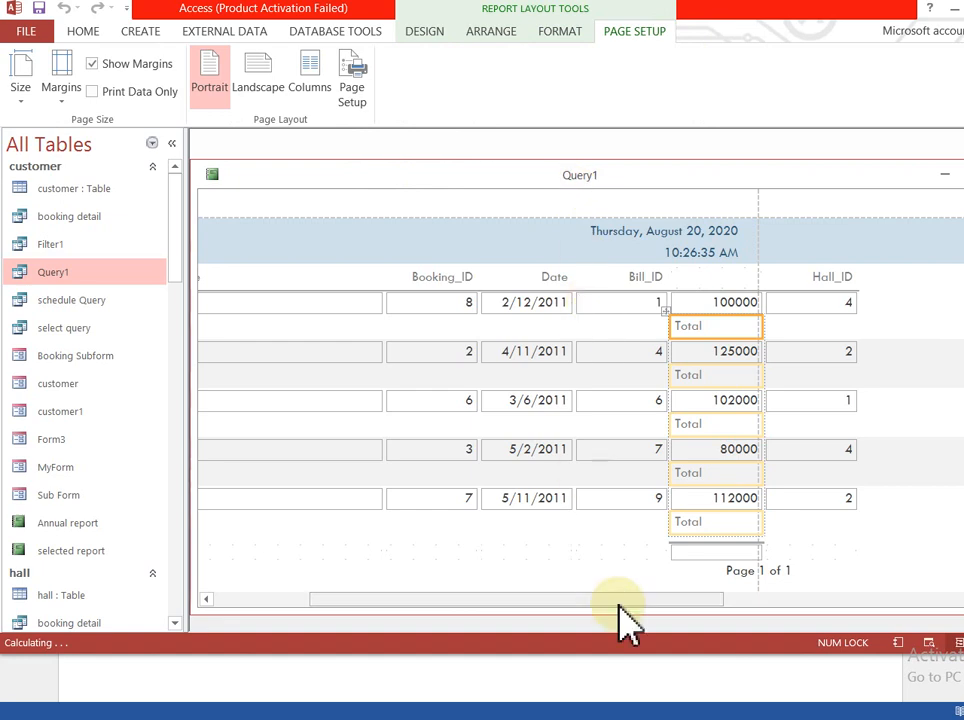
{"action": "left_click_drag", "start_coordinate": [618, 601], "coordinate": [439, 603]}
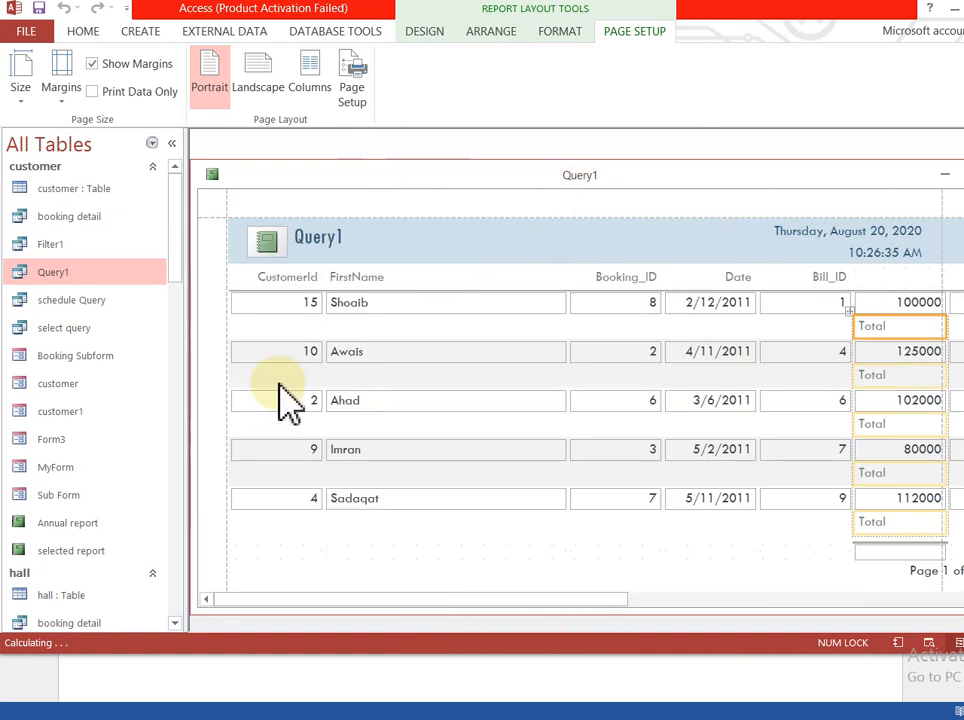
{"action": "left_click", "coordinate": [268, 85]}
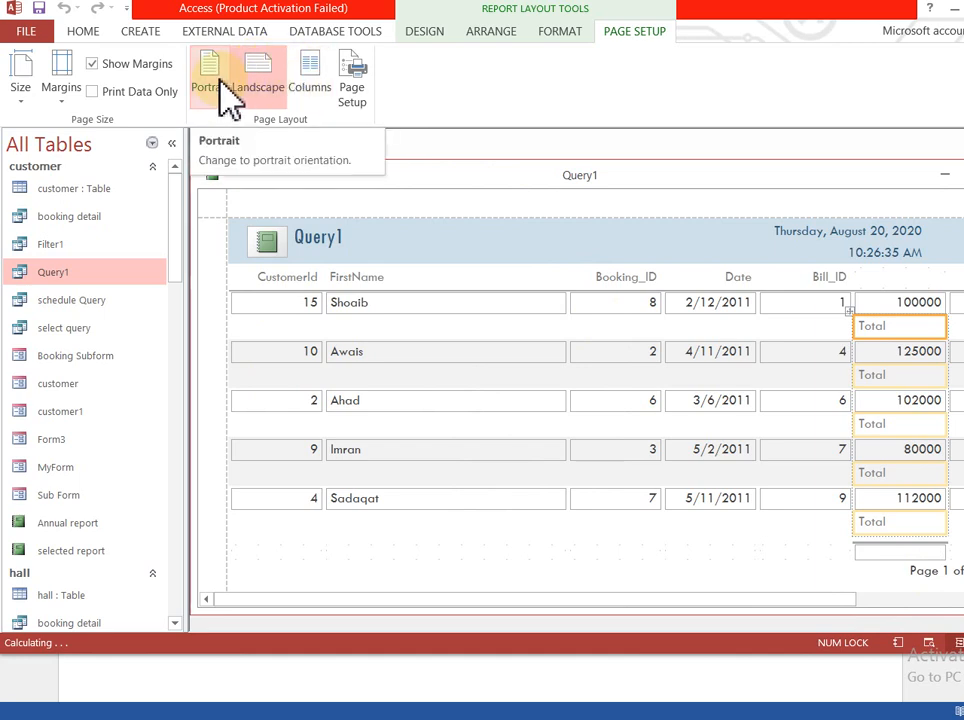
{"action": "left_click", "coordinate": [100, 90]}
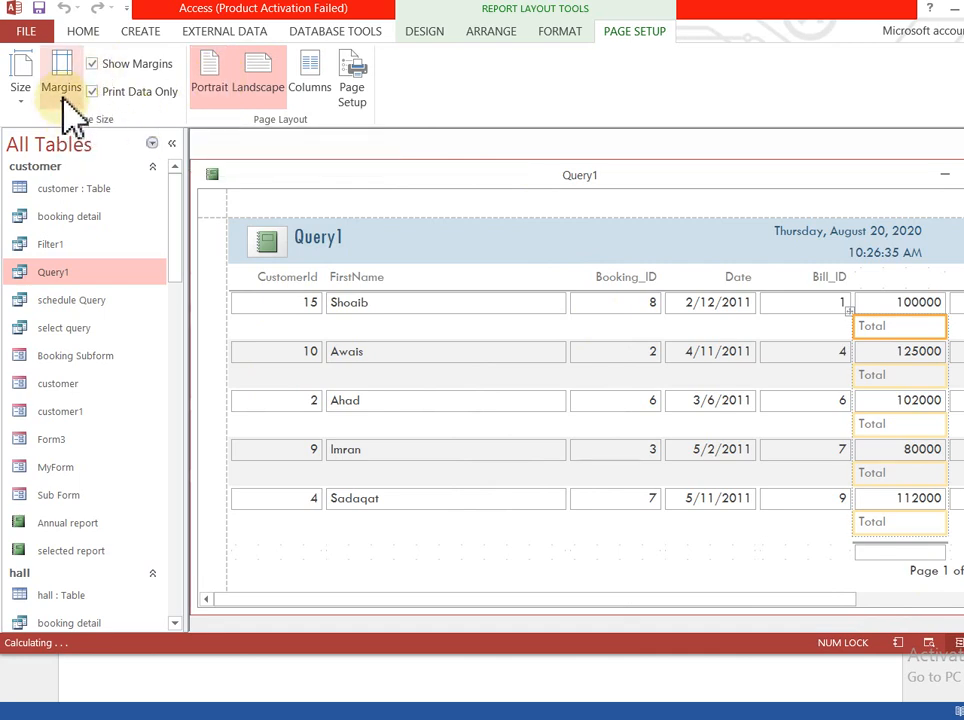
{"action": "left_click", "coordinate": [28, 95]}
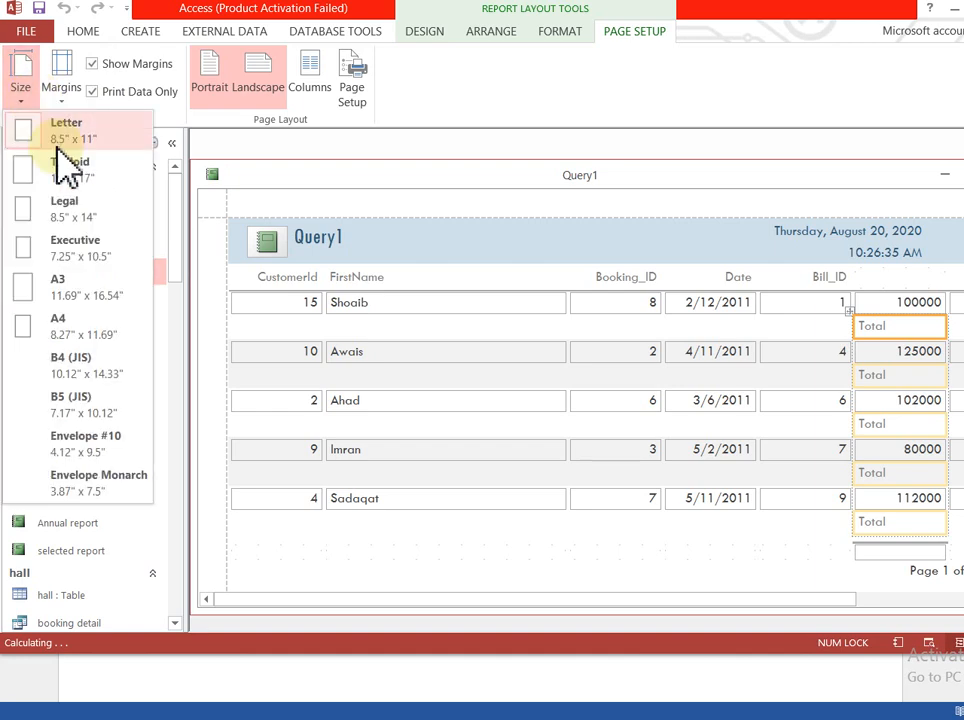
{"action": "left_click", "coordinate": [66, 170]}
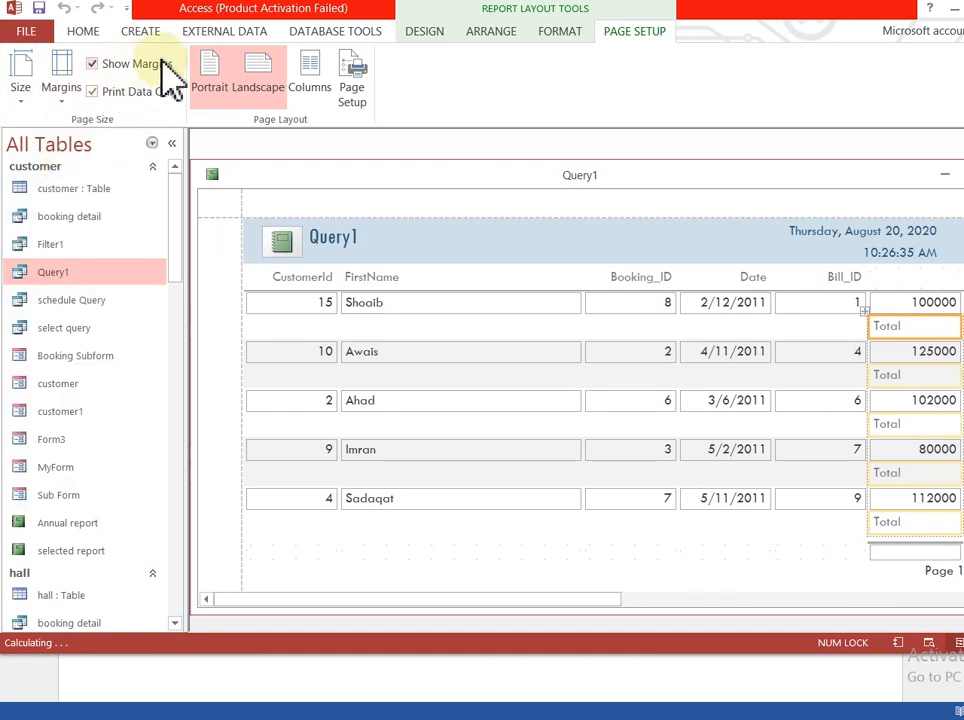
- Set the number of columns in the Query1 report's page setup to 3
{"action": "left_click", "coordinate": [331, 64]}
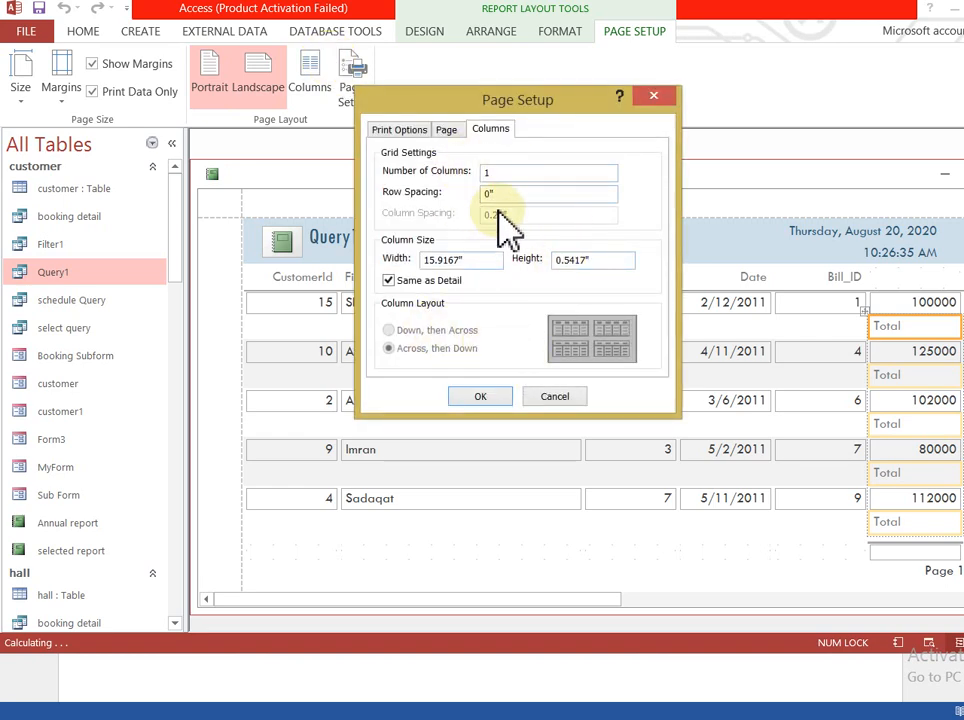
{"action": "key", "text": "BackSpace"}
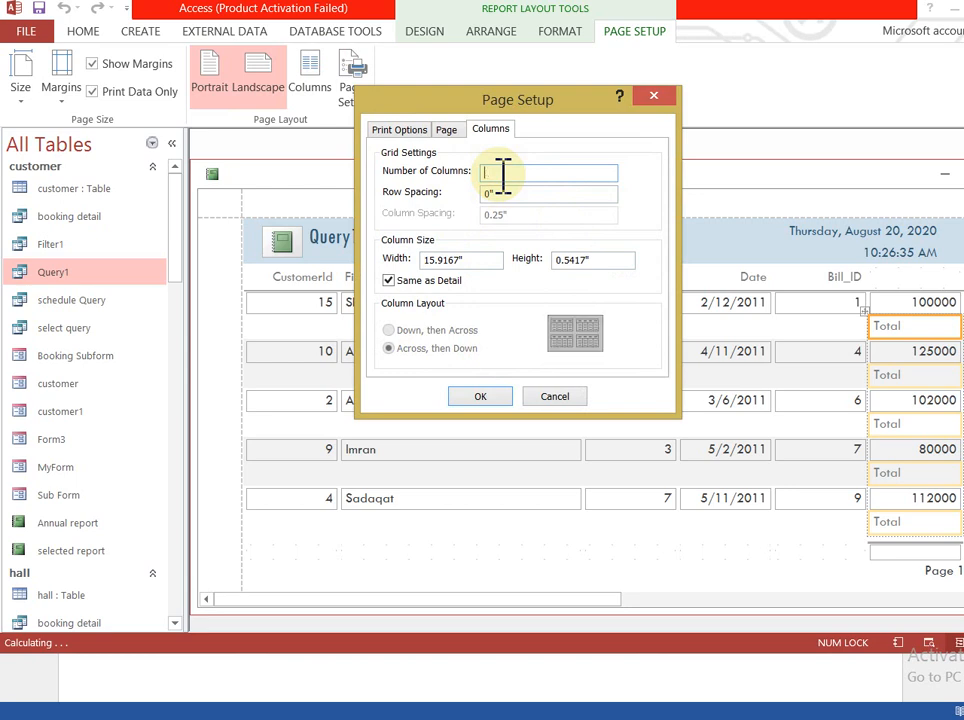
{"action": "type", "text": "2"}
{"action": "key", "text": "BackSpace"}
{"action": "type", "text": "3"}
{"action": "left_click", "coordinate": [481, 398]}
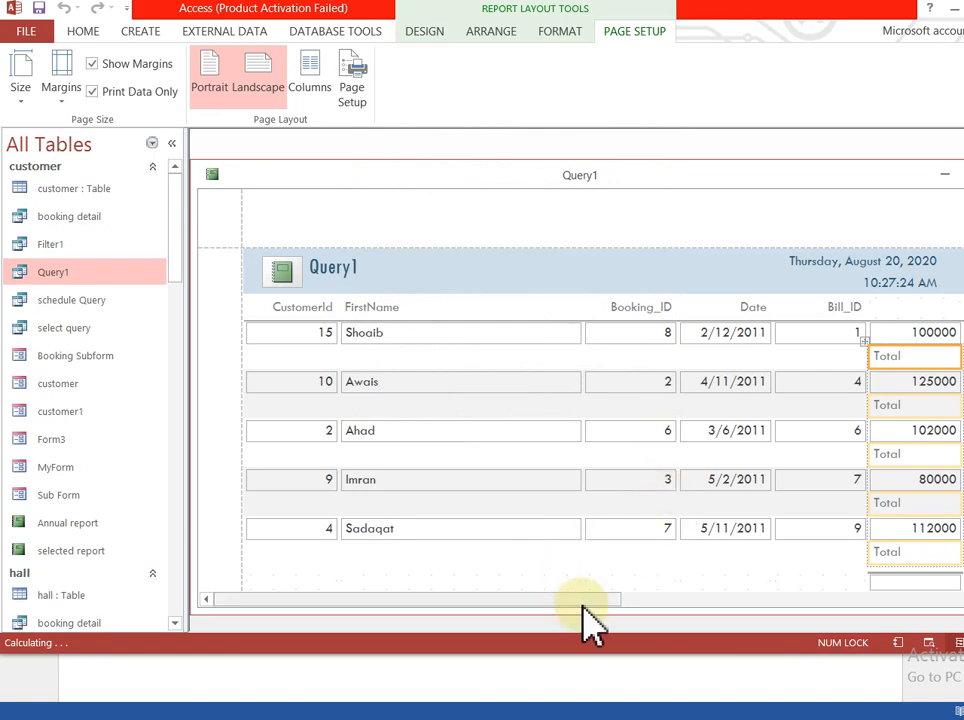
{"action": "mouse_move", "coordinate": [585, 600]}
{"action": "left_mouse_down"}
{"action": "mouse_move", "coordinate": [882, 570]}
{"action": "mouse_move", "coordinate": [615, 583]}
{"action": "mouse_move", "coordinate": [673, 580]}
{"action": "mouse_move", "coordinate": [501, 607]}
{"action": "mouse_move", "coordinate": [628, 595]}
{"action": "mouse_move", "coordinate": [598, 592]}
{"action": "mouse_move", "coordinate": [607, 620]}
{"action": "mouse_move", "coordinate": [740, 610]}
{"action": "mouse_move", "coordinate": [598, 600]}
{"action": "left_mouse_up"}
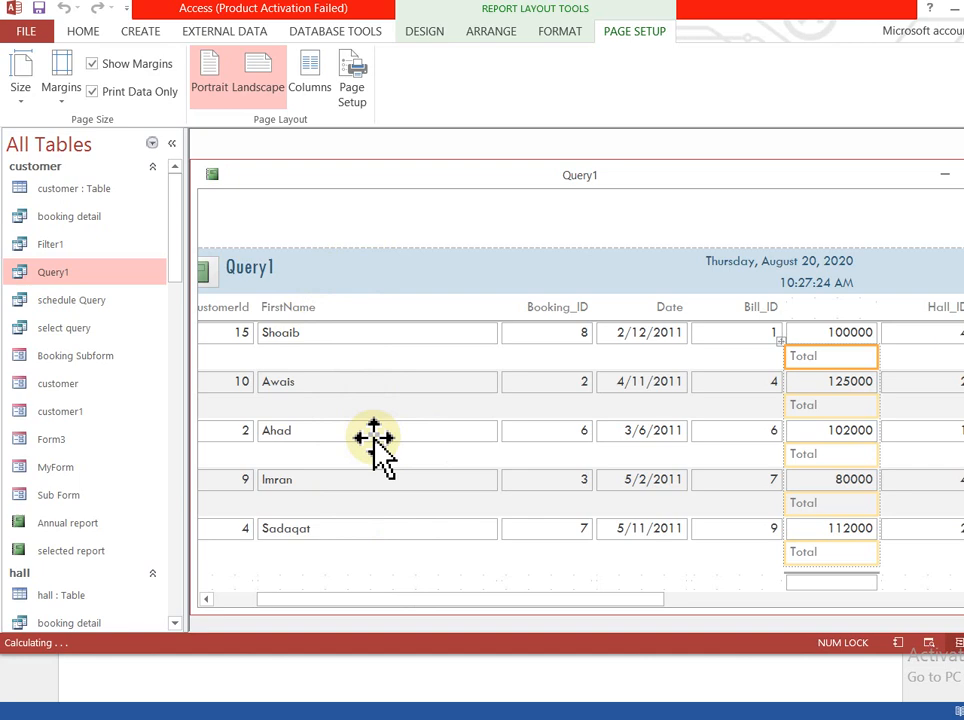
{"action": "left_click", "coordinate": [286, 266]}
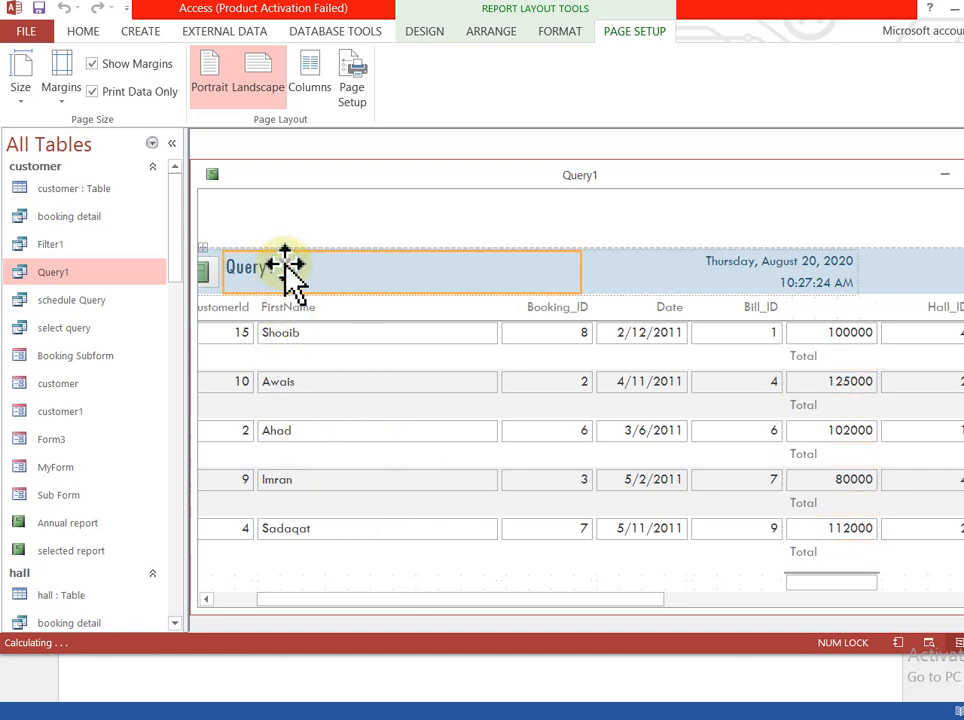
{"action": "left_click", "coordinate": [264, 198]}
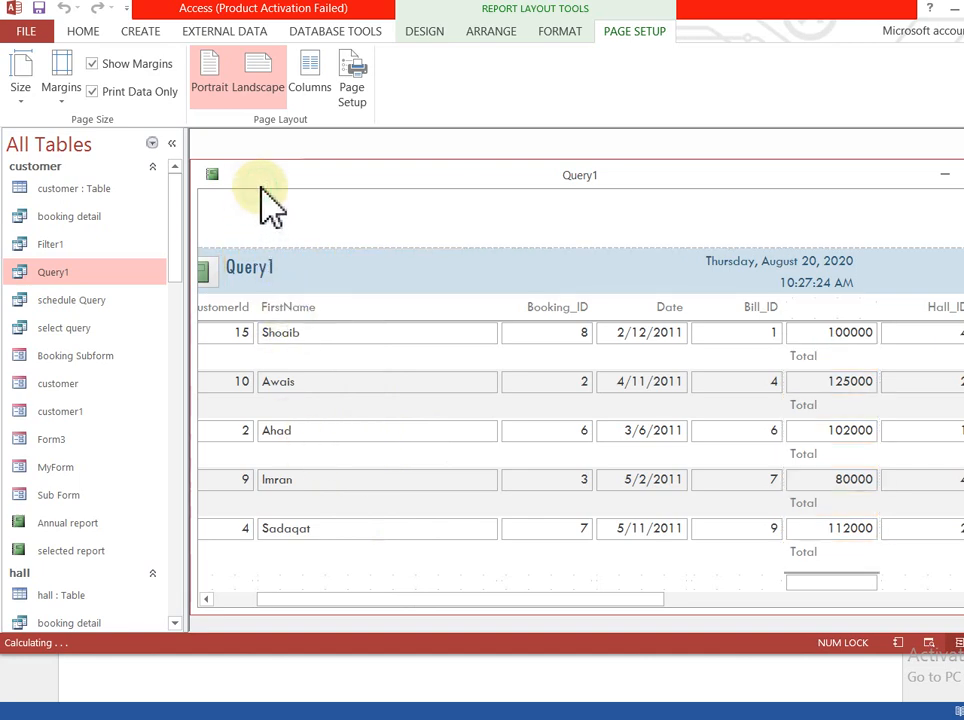
{"action": "left_click", "coordinate": [562, 33]}
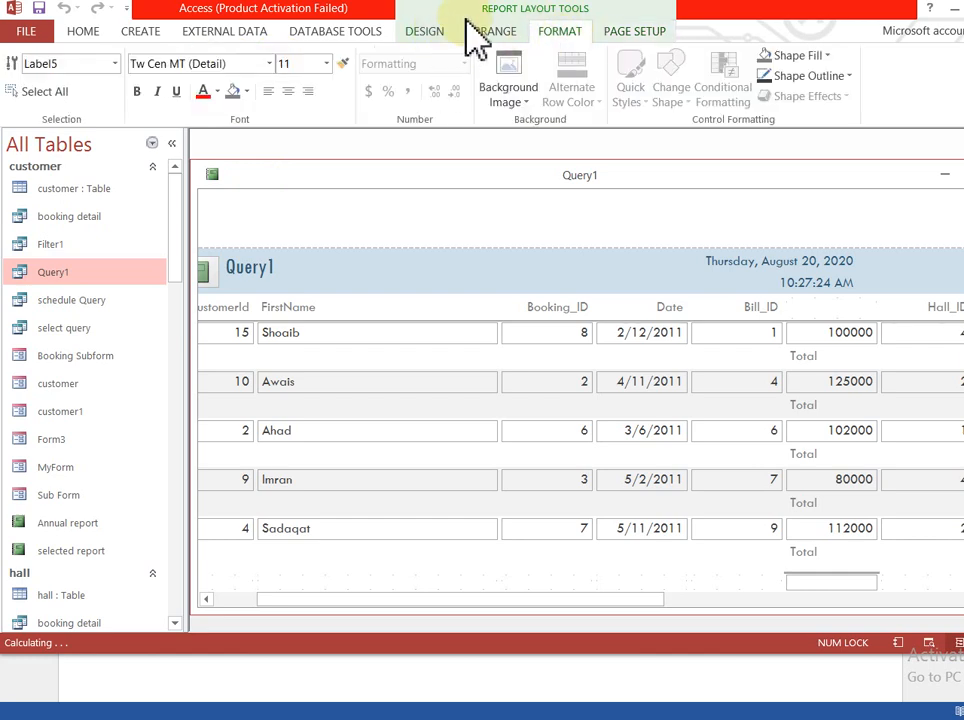
{"action": "left_click", "coordinate": [498, 40]}
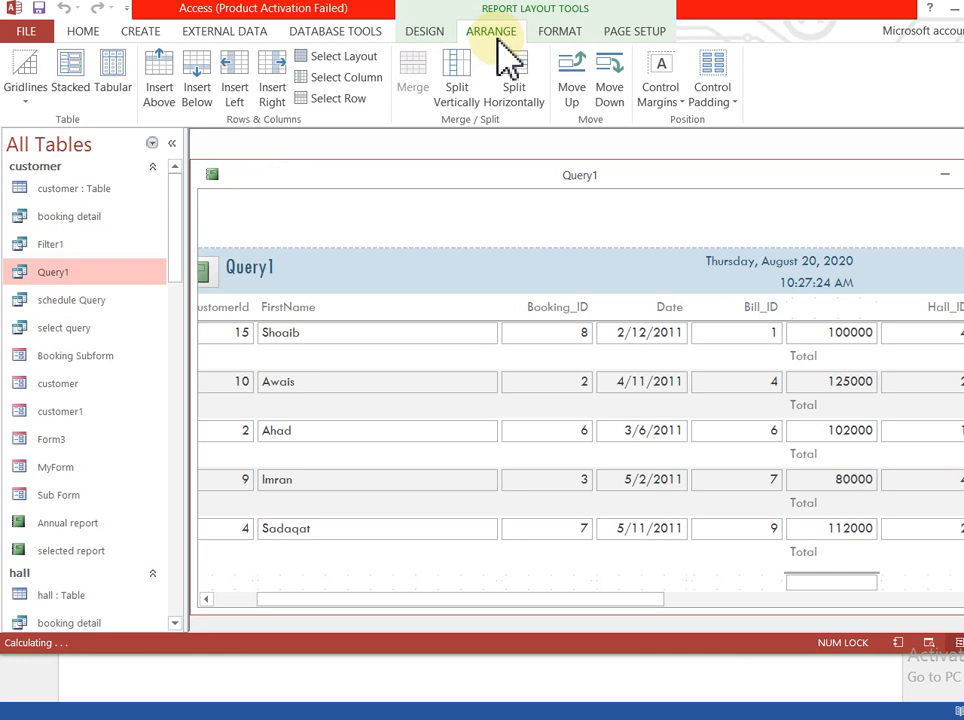
{"action": "left_click", "coordinate": [424, 36]}
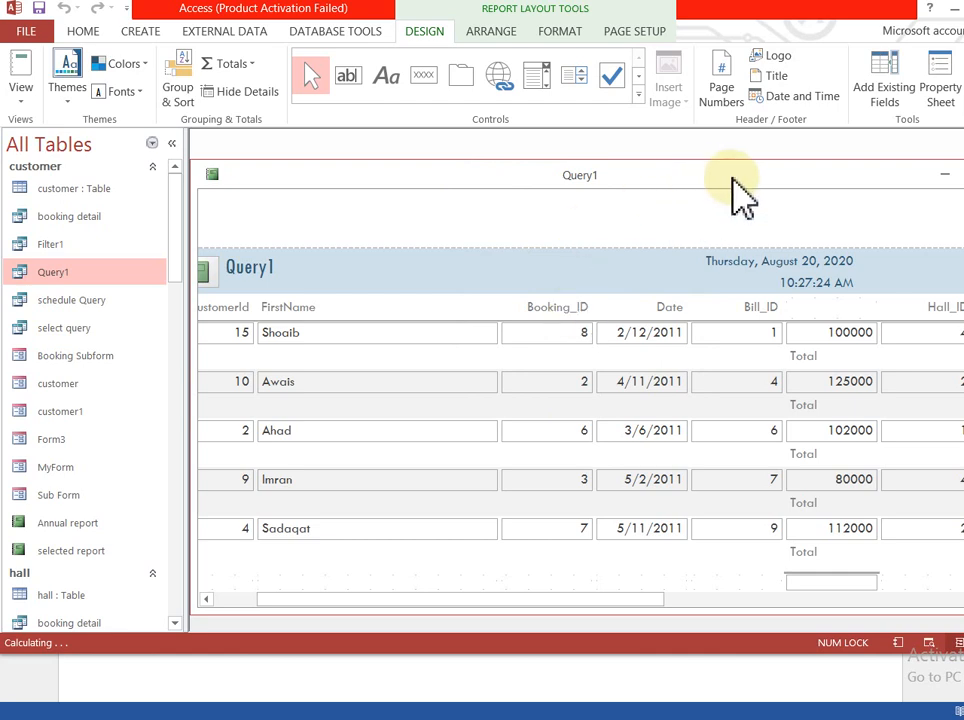
- Close the Query1 report and save its design under the name First report
{"action": "left_click", "coordinate": [963, 175]}
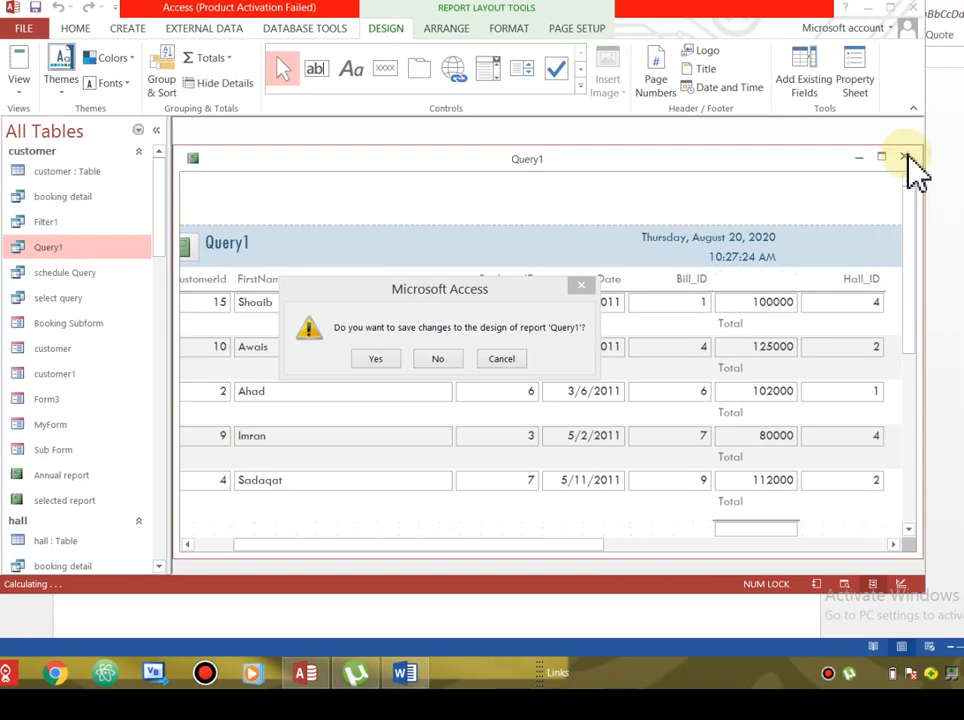
{"action": "left_click", "coordinate": [500, 360]}
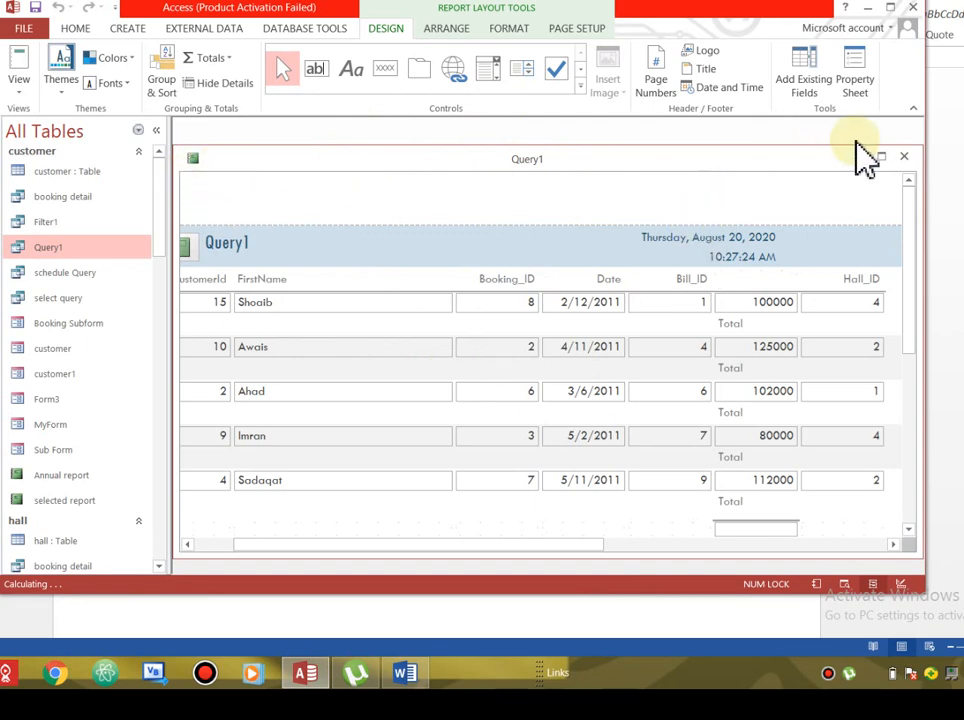
{"action": "left_click", "coordinate": [902, 160]}
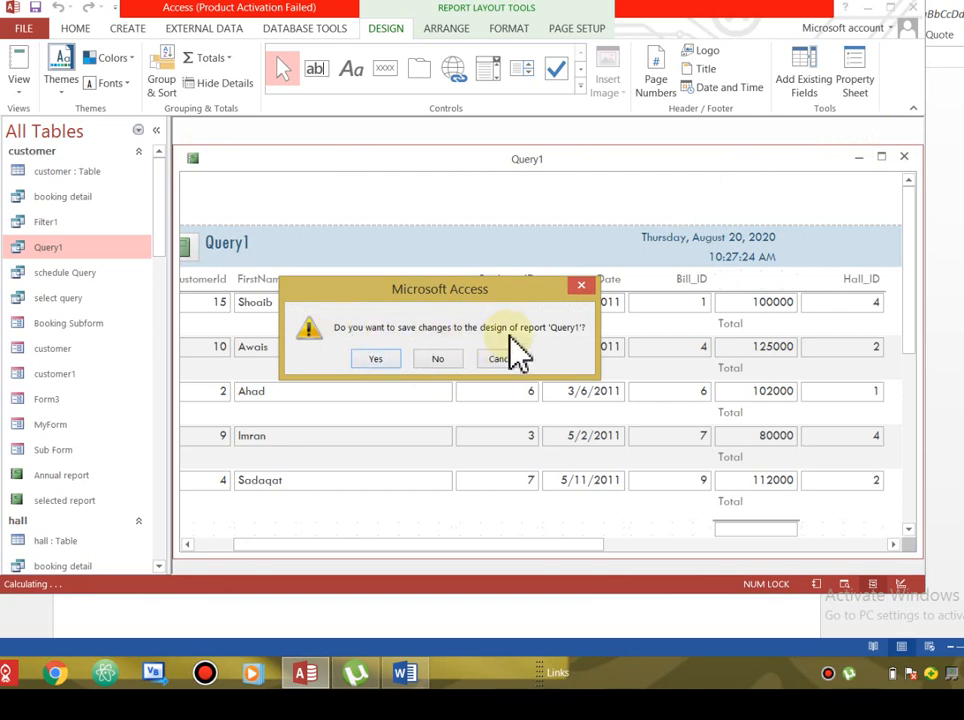
{"action": "left_click", "coordinate": [376, 359]}
{"action": "left_click", "coordinate": [403, 212]}
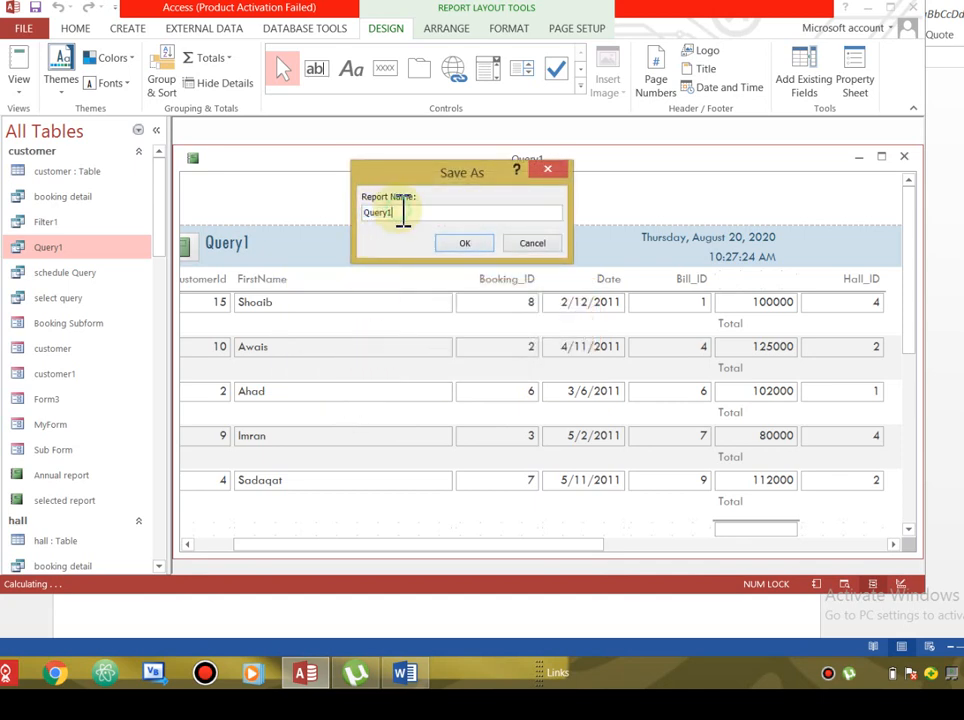
{"action": "left_click_drag", "start_coordinate": [403, 214], "coordinate": [352, 216]}
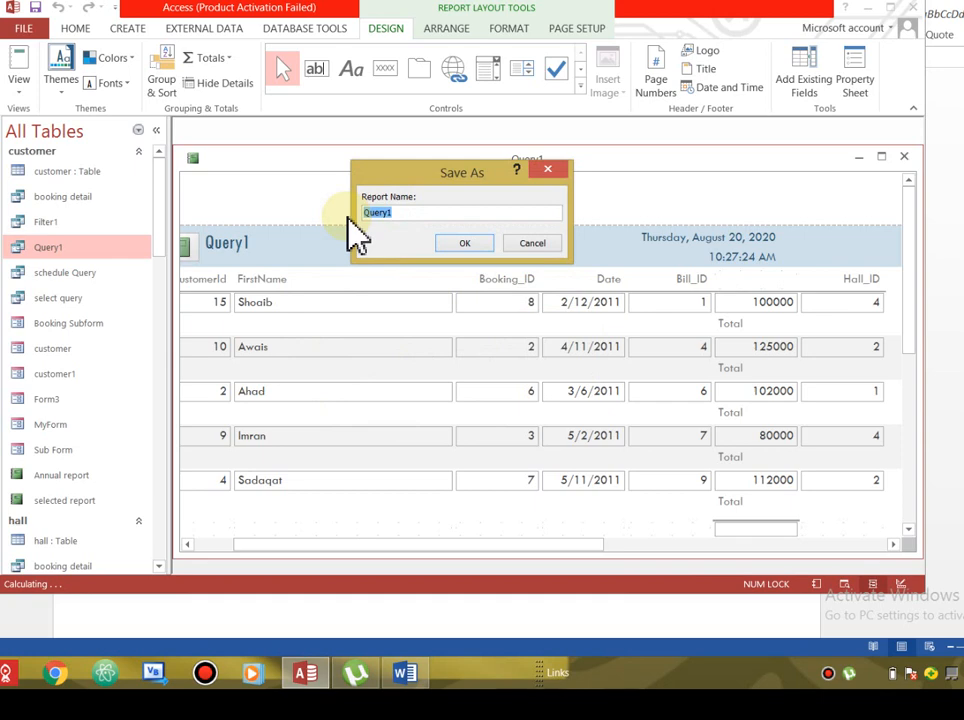
{"action": "type", "text": "First report"}
{"action": "left_click", "coordinate": [467, 245]}
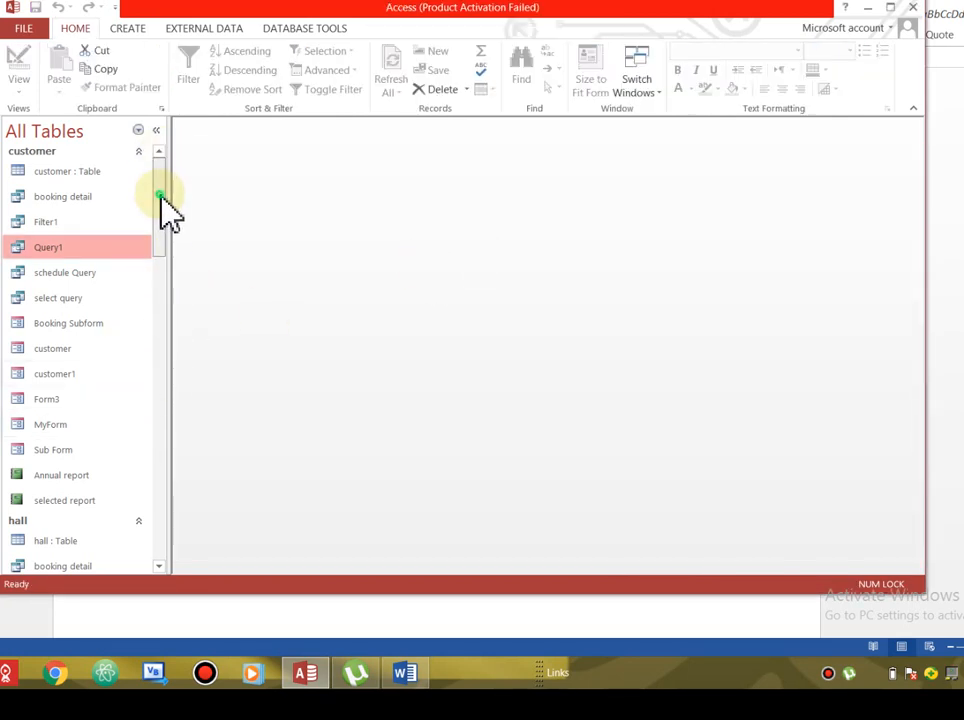
- Look through all object groups of the database for the saved First report
{"action": "left_click_drag", "start_coordinate": [161, 204], "coordinate": [181, 318]}
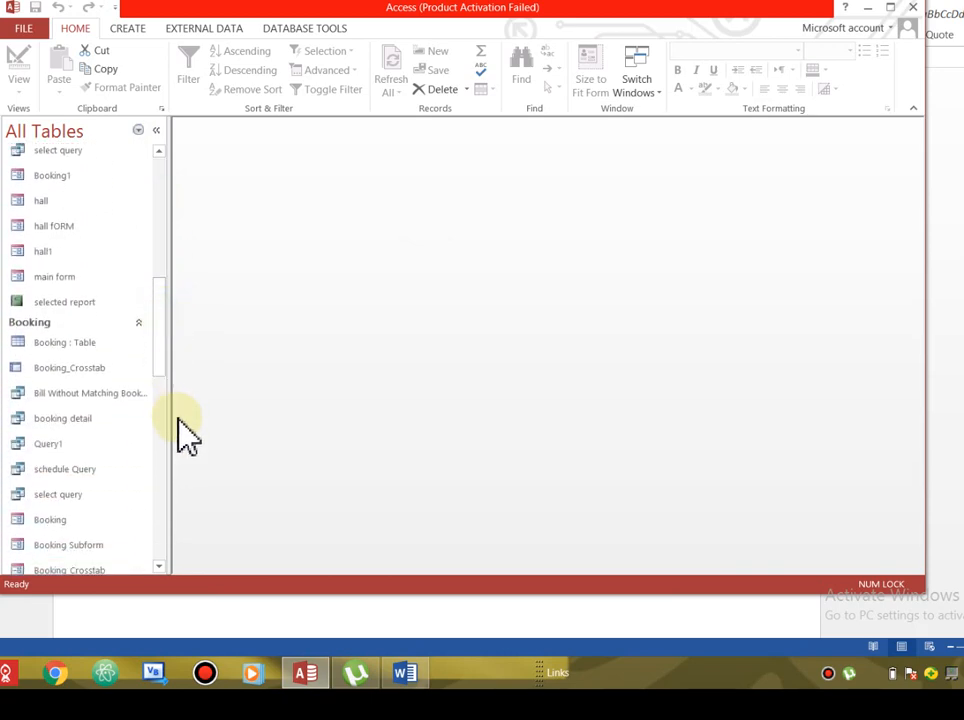
{"action": "left_click_drag", "start_coordinate": [161, 354], "coordinate": [185, 496]}
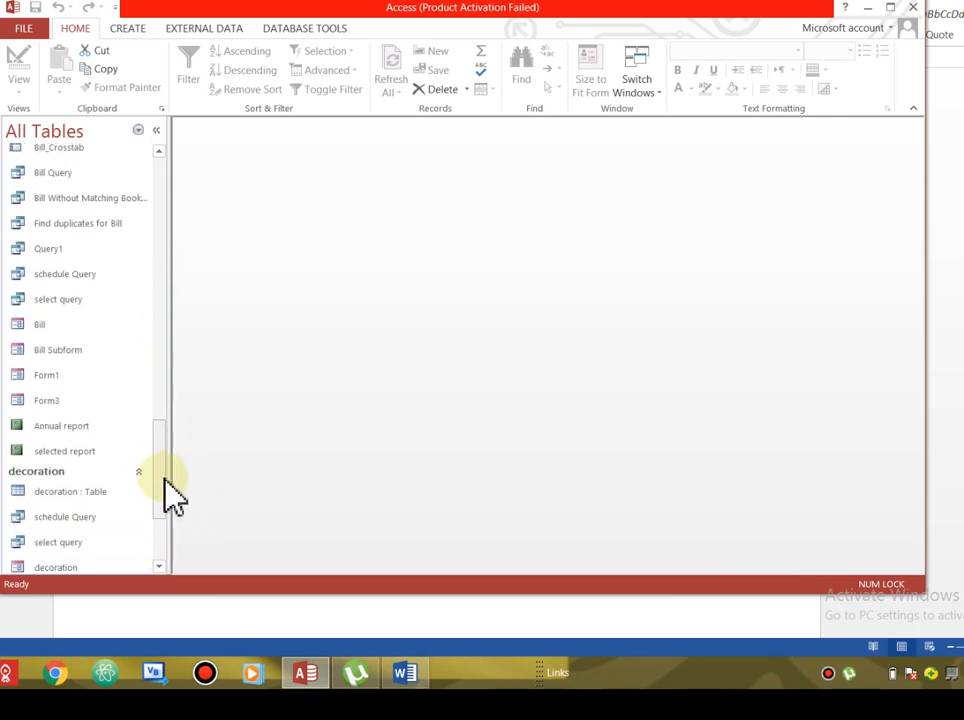
{"action": "left_click_drag", "start_coordinate": [165, 478], "coordinate": [168, 201]}
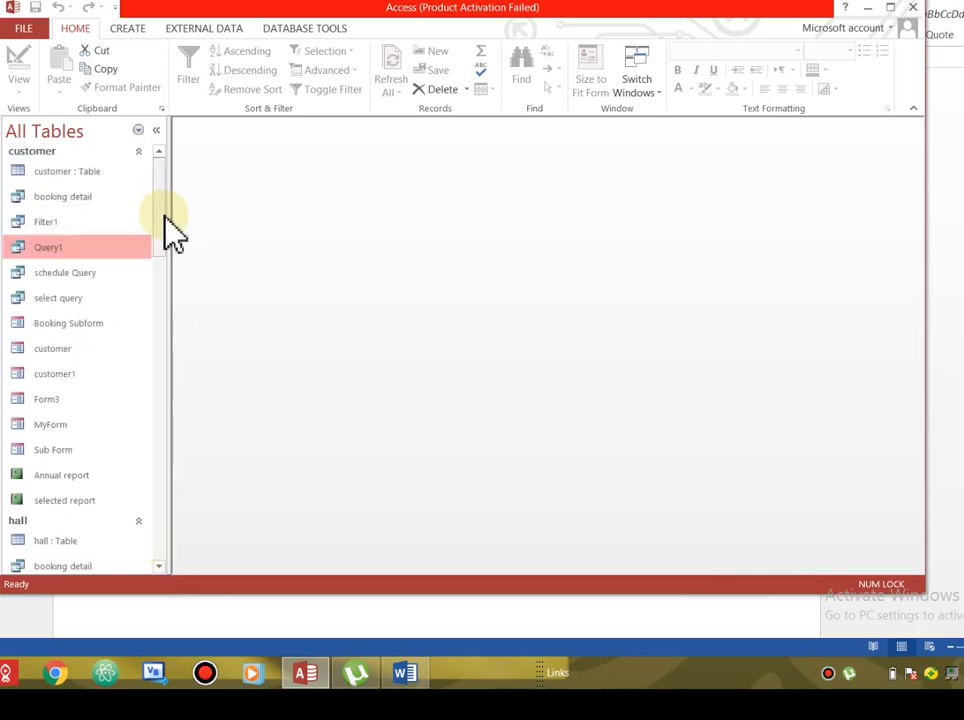
{"action": "left_click_drag", "start_coordinate": [162, 195], "coordinate": [161, 570]}
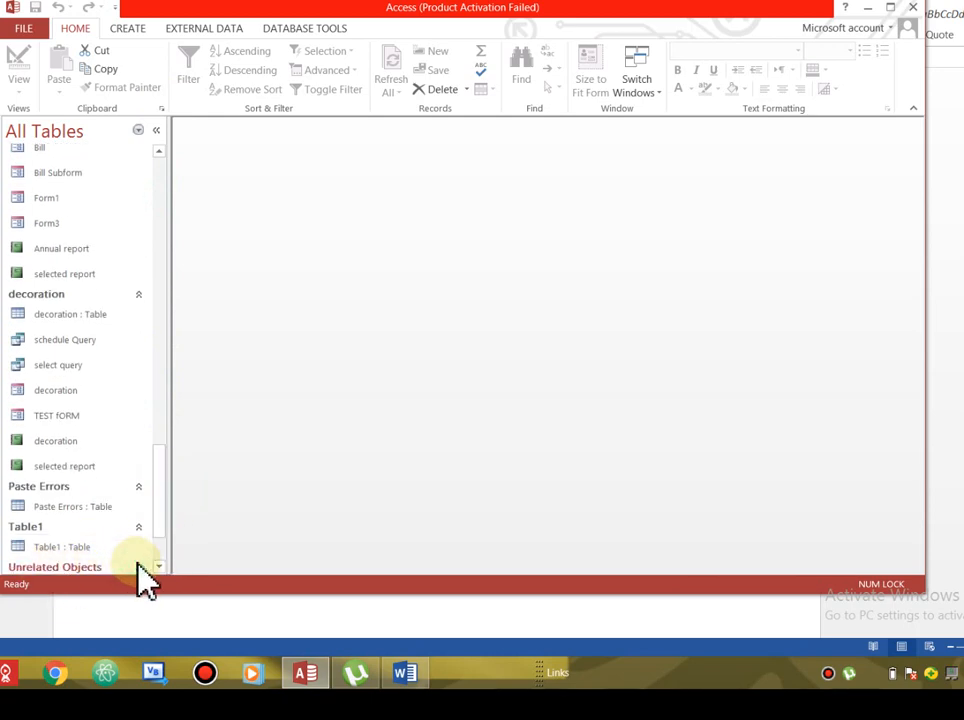
{"action": "left_click_drag", "start_coordinate": [162, 500], "coordinate": [168, 557]}
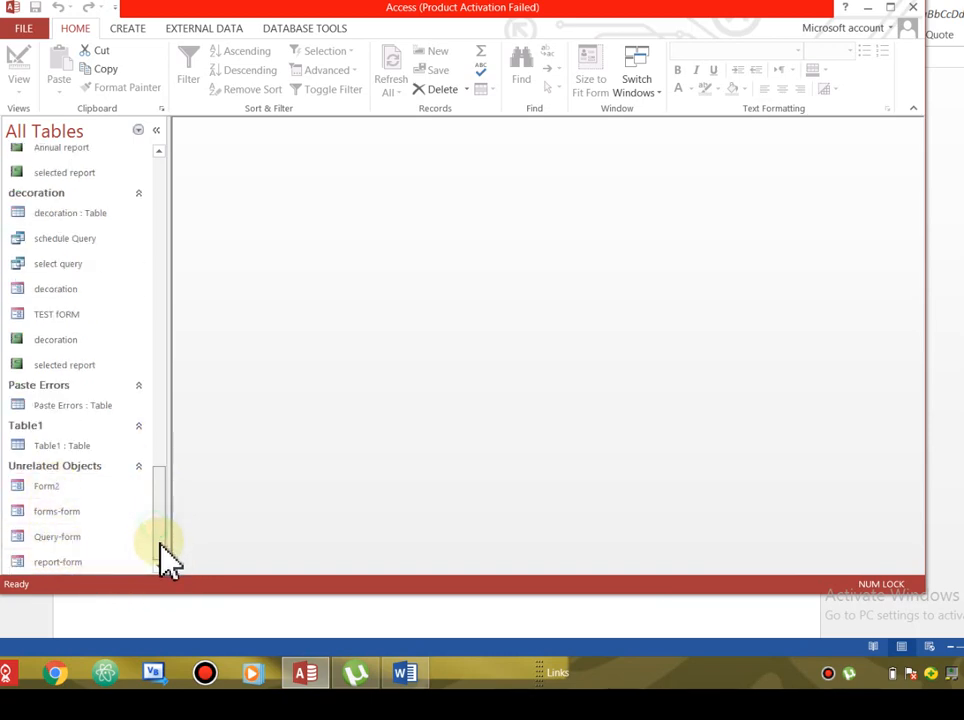
{"action": "scroll", "coordinate": [160, 525], "scroll_direction": "up", "scroll_amount": 1}
{"action": "left_click_drag", "start_coordinate": [165, 540], "coordinate": [176, 290]}
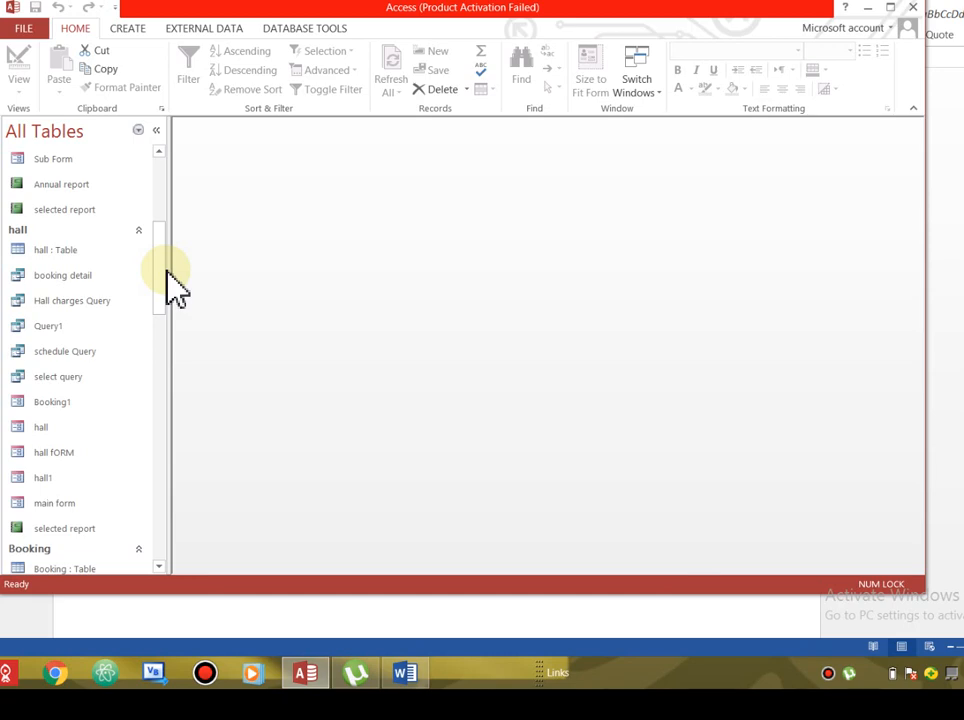
- Try to open Annual report and selected report from the customer group
{"action": "double_click", "coordinate": [75, 193]}
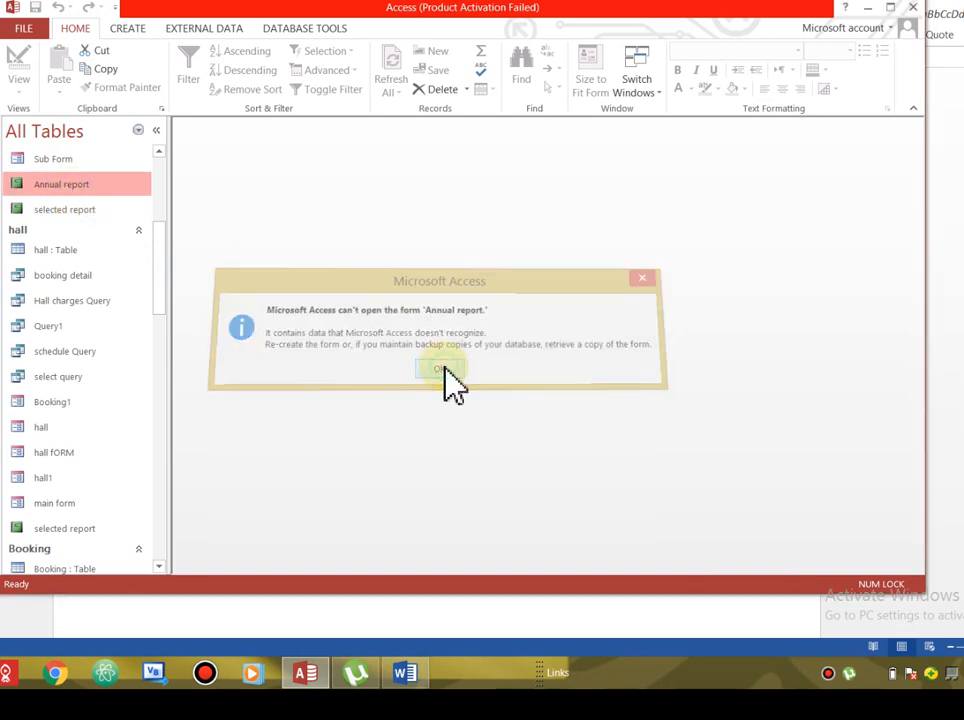
{"action": "left_click", "coordinate": [441, 370]}
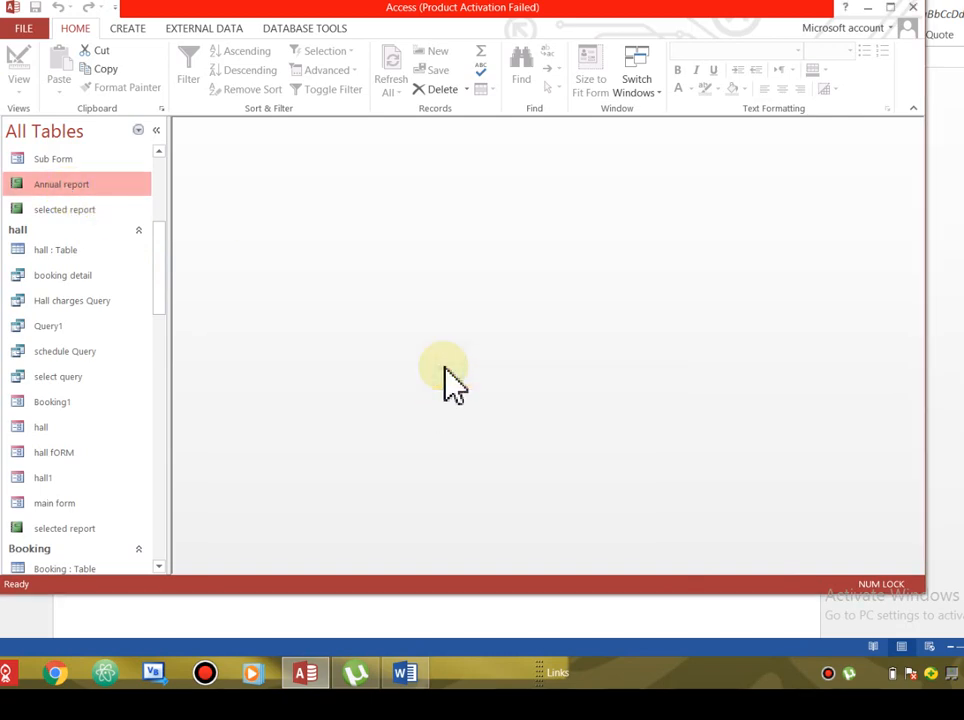
{"action": "double_click", "coordinate": [57, 211]}
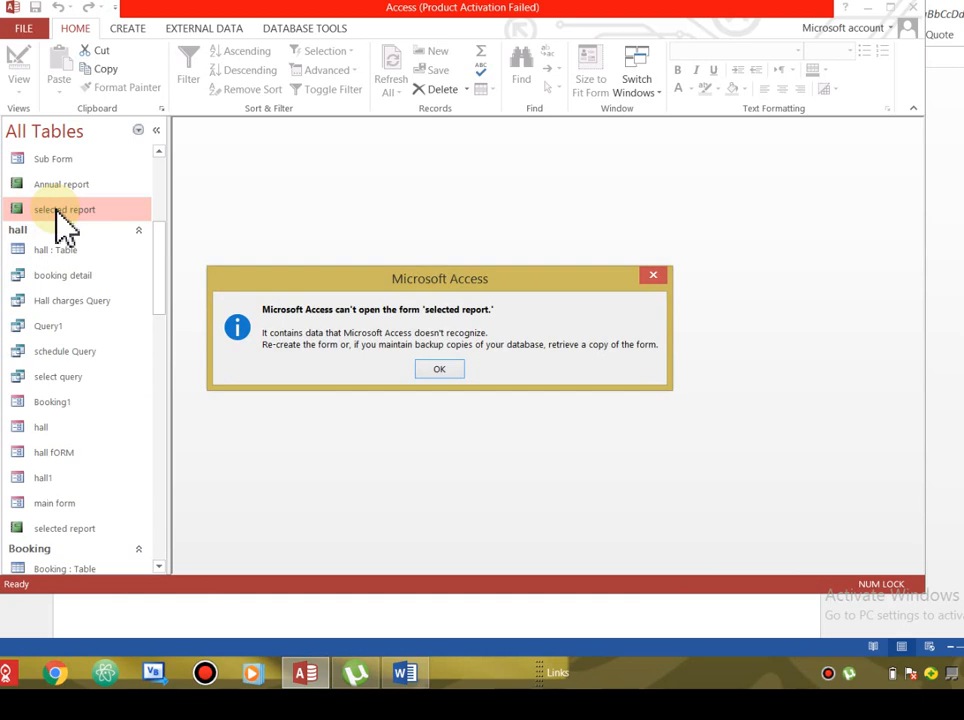
{"action": "left_click", "coordinate": [452, 372]}
- Try to open selected report from the hall group and from the Booking group
{"action": "left_click", "coordinate": [89, 531]}
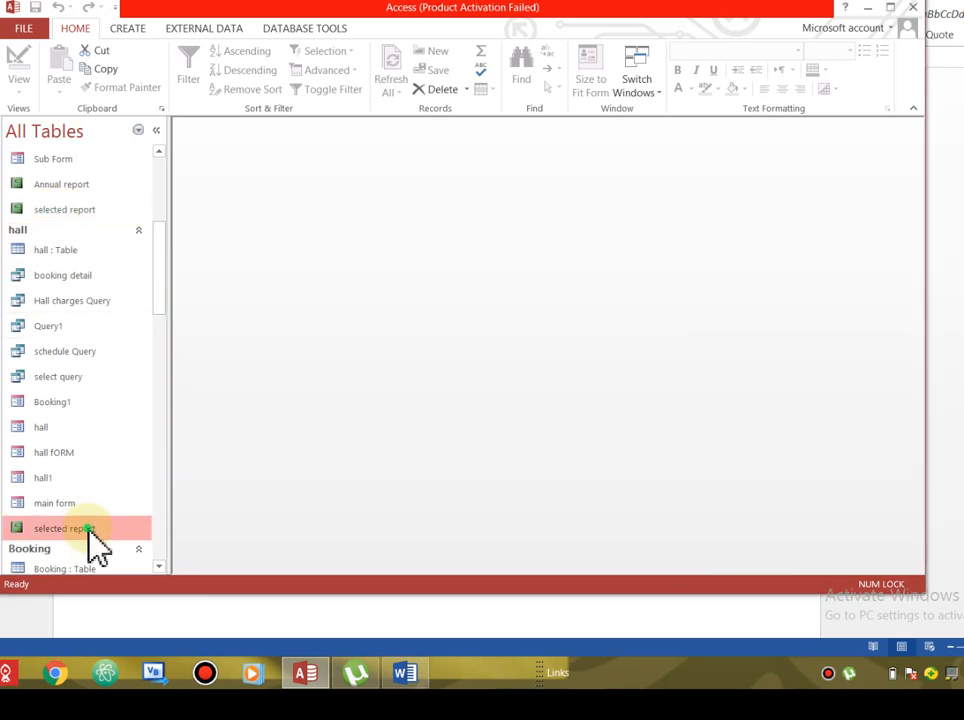
{"action": "double_click", "coordinate": [89, 531]}
{"action": "left_click", "coordinate": [428, 369]}
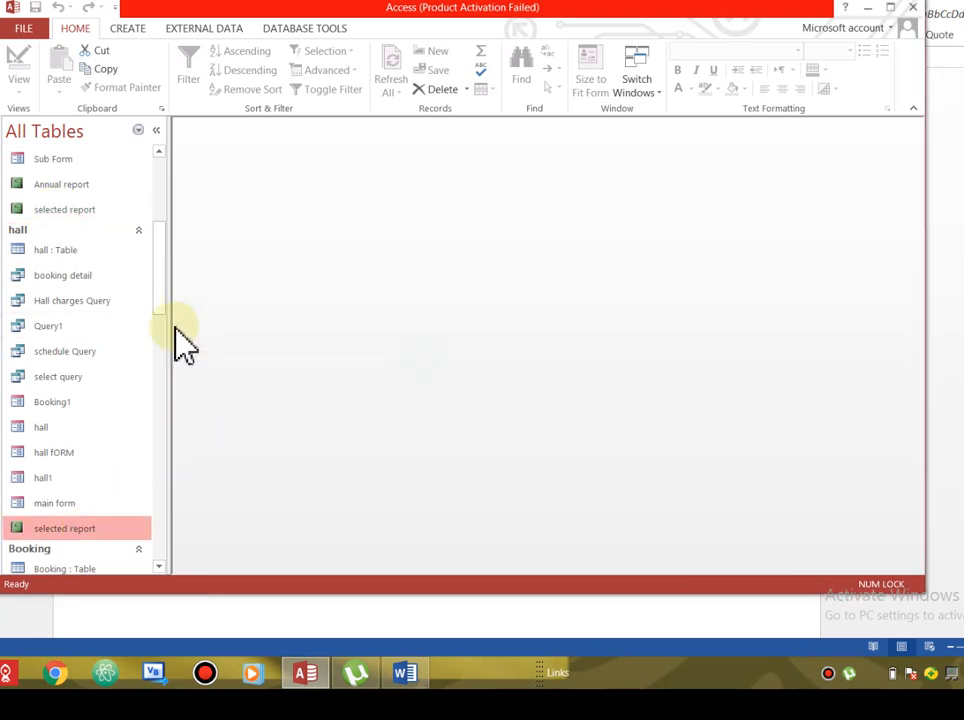
{"action": "scroll", "coordinate": [168, 327], "scroll_direction": "down", "scroll_amount": 8}
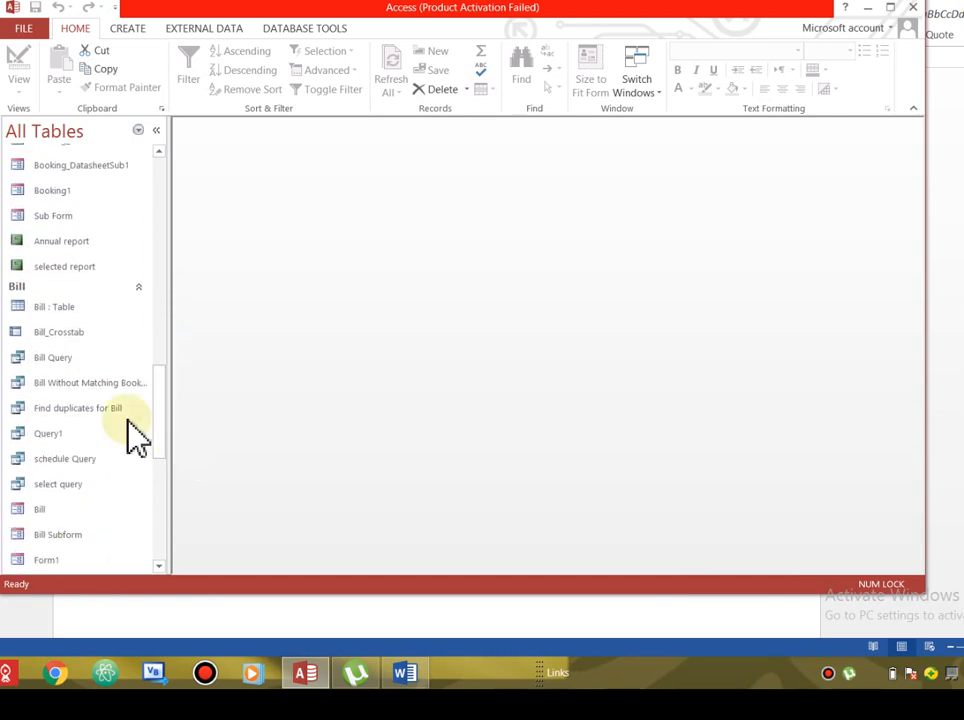
{"action": "double_click", "coordinate": [62, 267]}
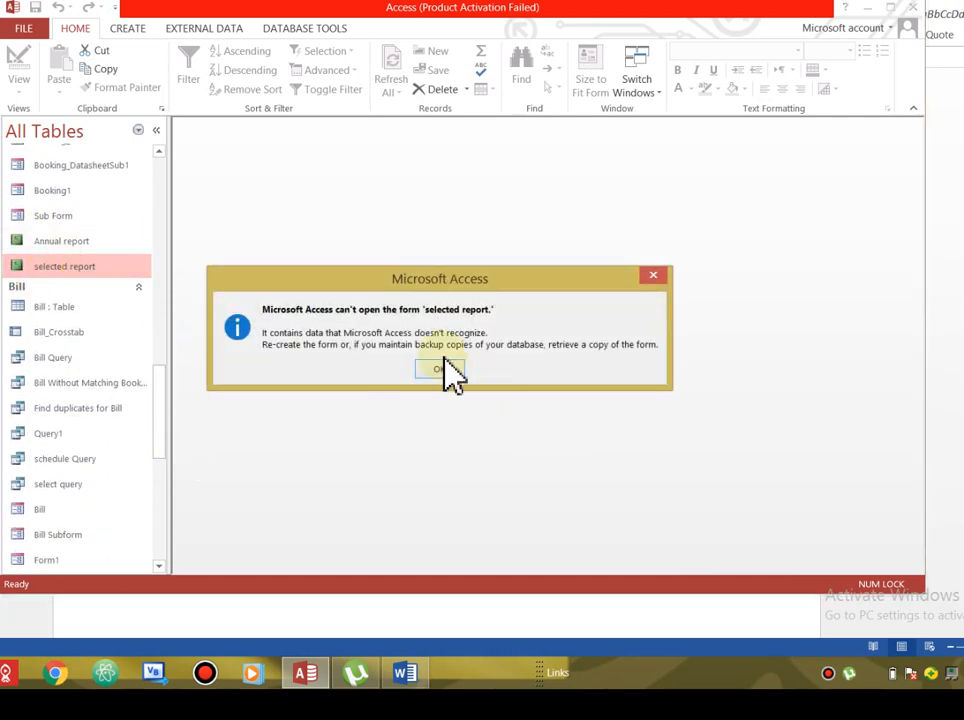
{"action": "left_click", "coordinate": [441, 369]}
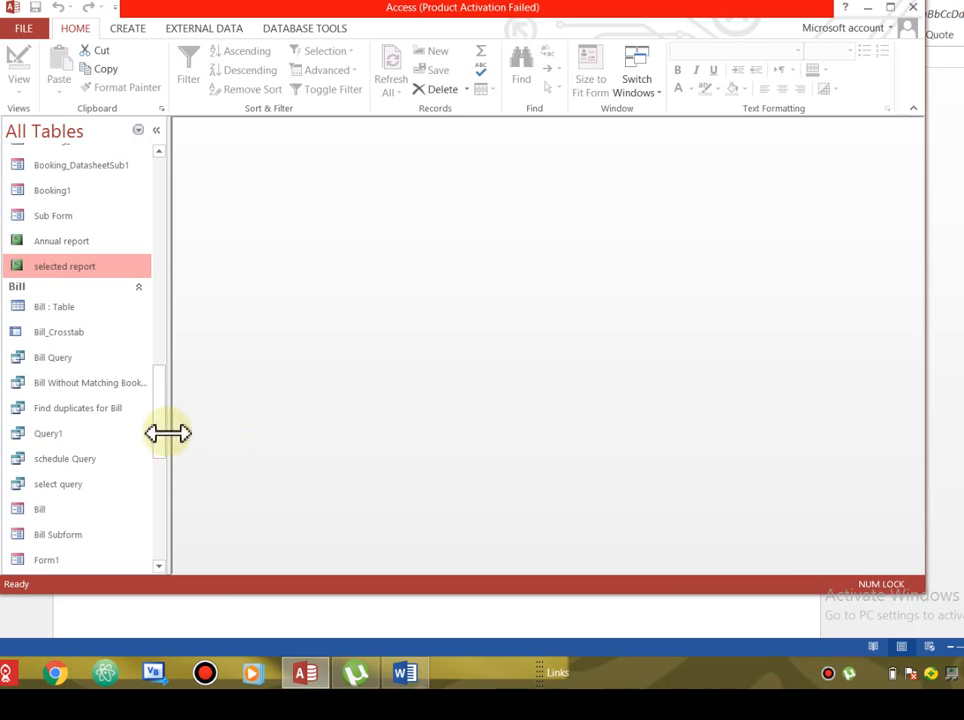
- Try to open selected report from the decoration group
{"action": "left_click_drag", "start_coordinate": [168, 432], "coordinate": [191, 540]}
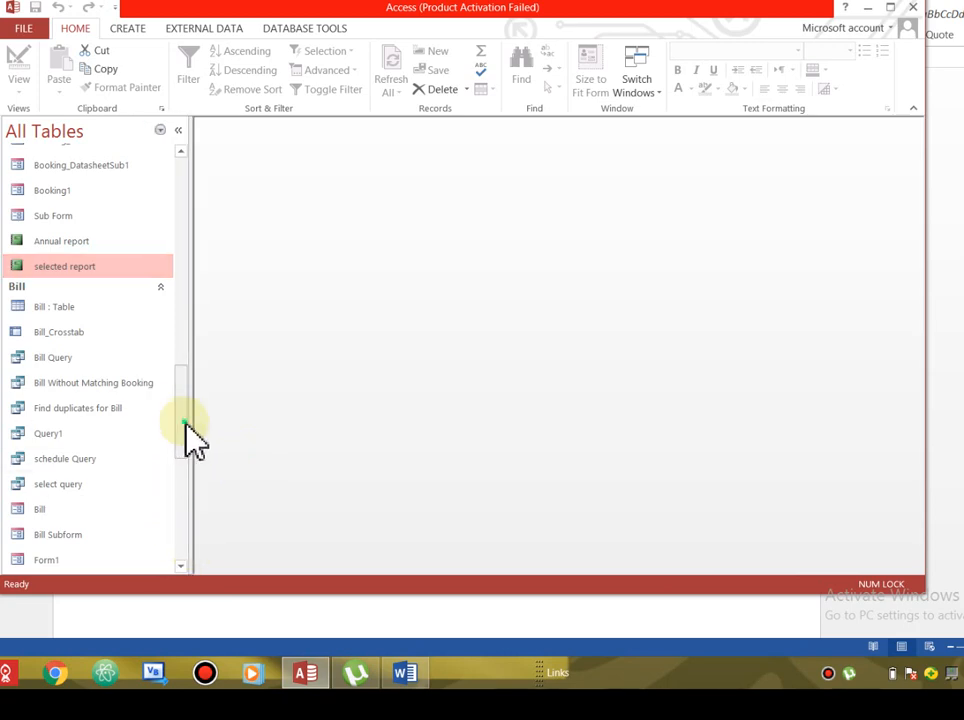
{"action": "left_click_drag", "start_coordinate": [185, 424], "coordinate": [189, 527]}
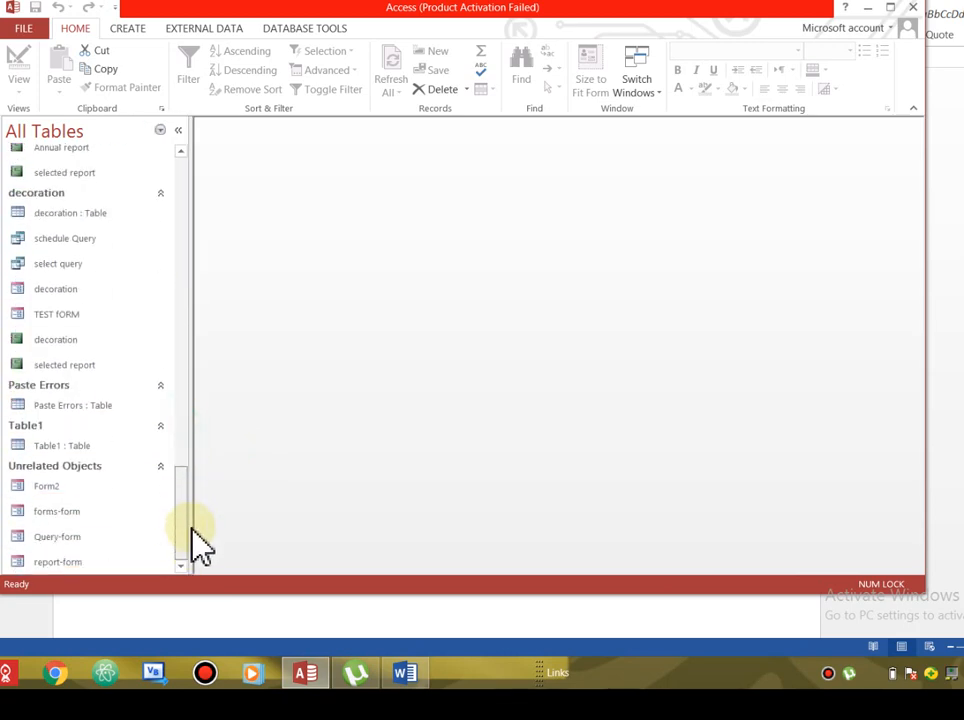
{"action": "double_click", "coordinate": [63, 366]}
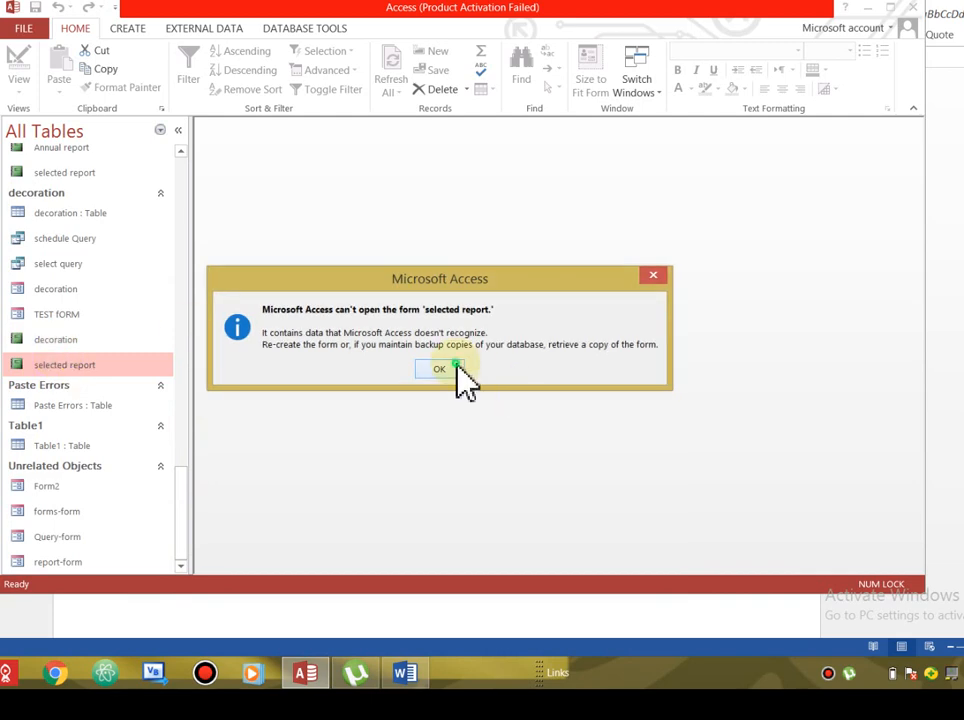
{"action": "left_click", "coordinate": [457, 367]}
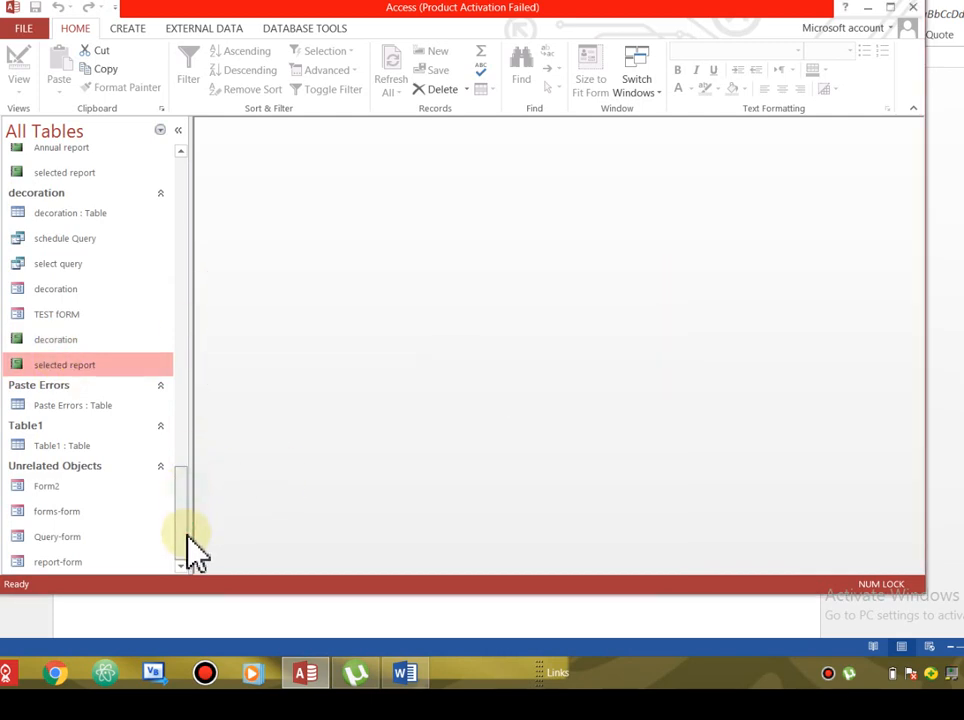
- Open First report from the customer group, view its contents and close it
{"action": "left_click_drag", "start_coordinate": [182, 505], "coordinate": [188, 182]}
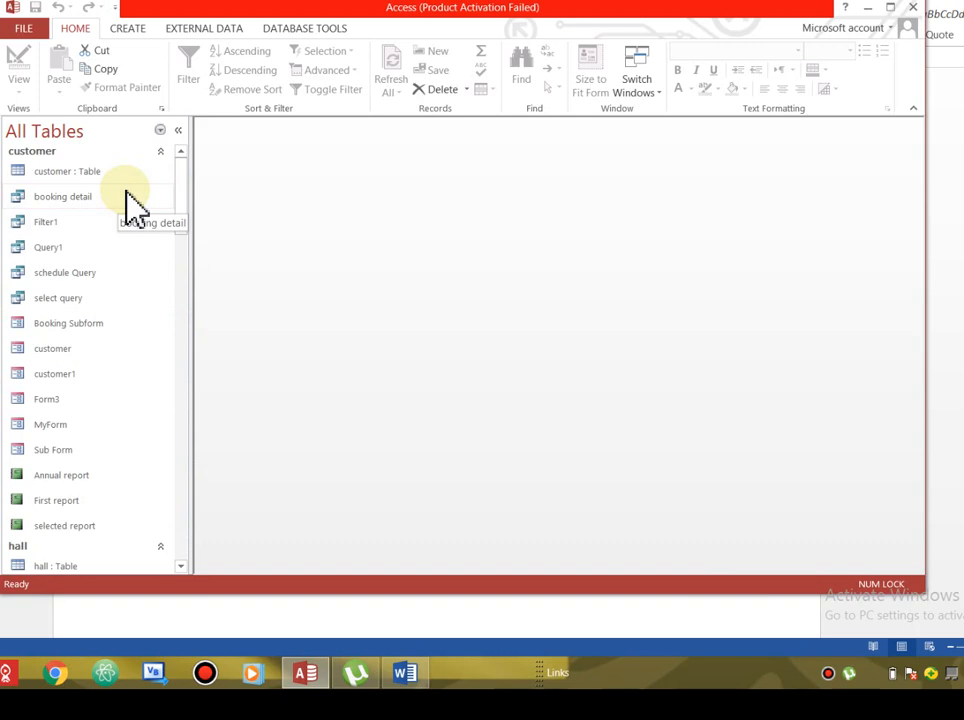
{"action": "double_click", "coordinate": [54, 499]}
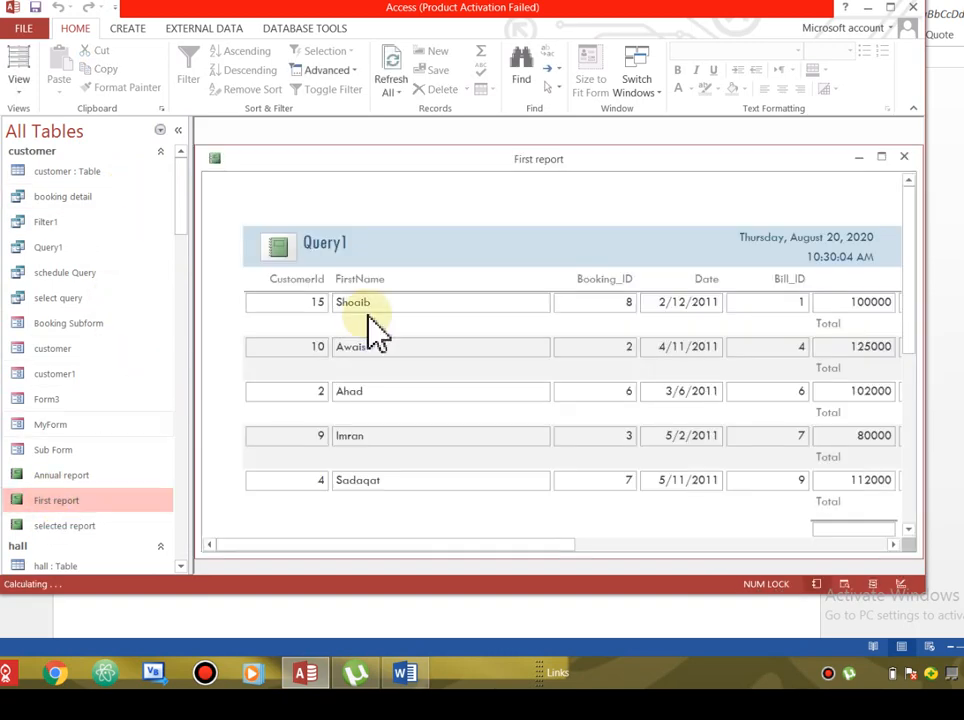
{"action": "left_click_drag", "start_coordinate": [472, 166], "coordinate": [503, 152]}
{"action": "left_click_drag", "start_coordinate": [540, 213], "coordinate": [462, 215]}
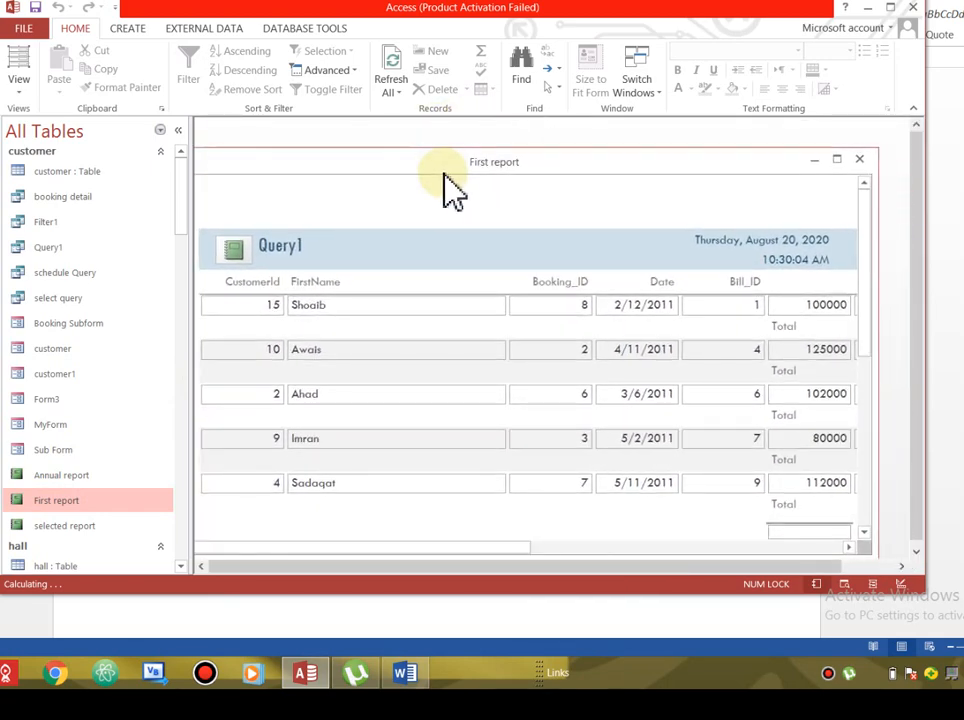
{"action": "left_click", "coordinate": [860, 160]}
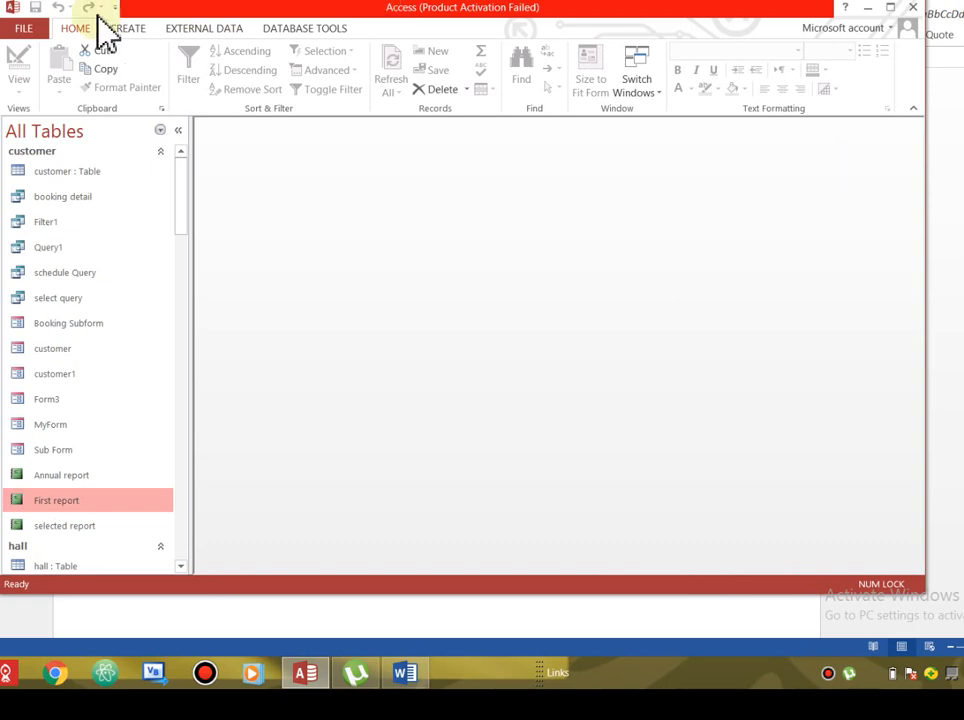
- Start the Report Wizard and choose Bill Query as the report's data source
{"action": "left_click", "coordinate": [130, 30]}
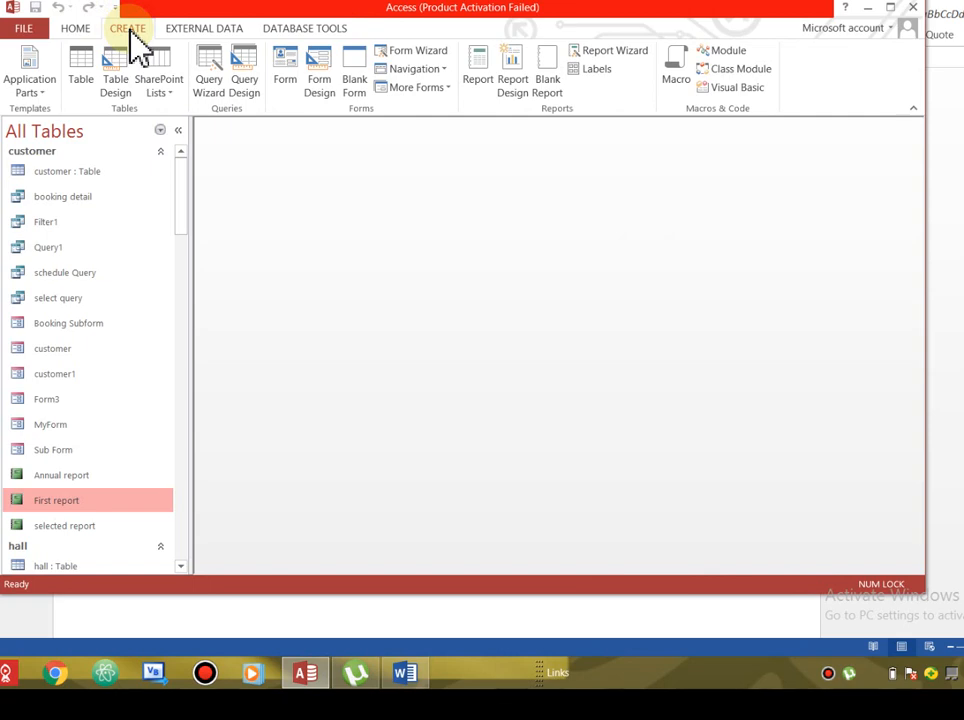
{"action": "left_click", "coordinate": [610, 53]}
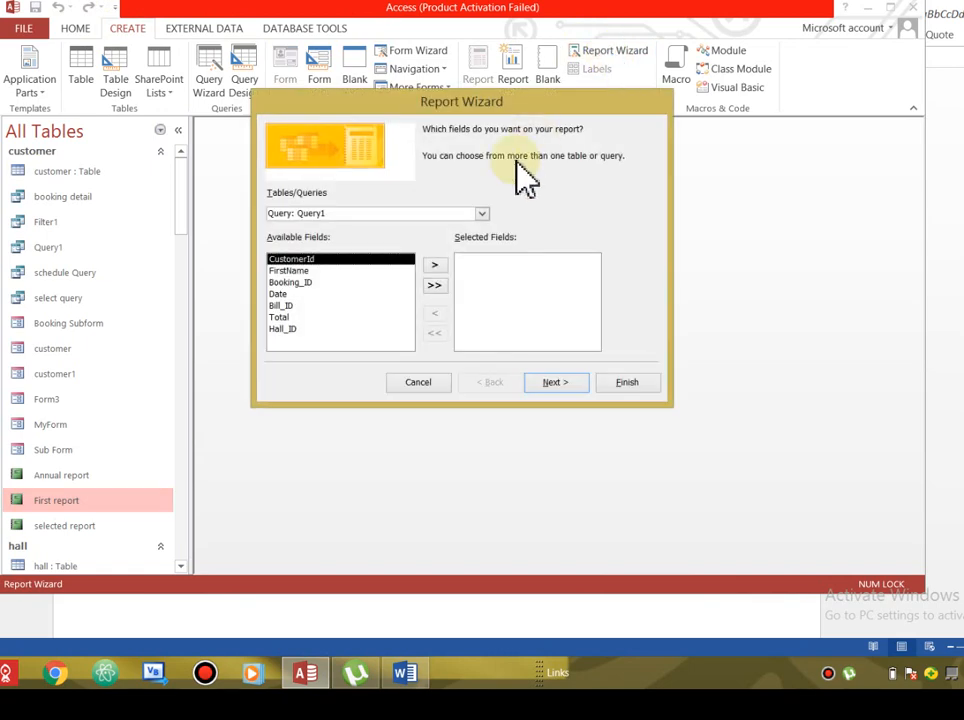
{"action": "left_click", "coordinate": [481, 214]}
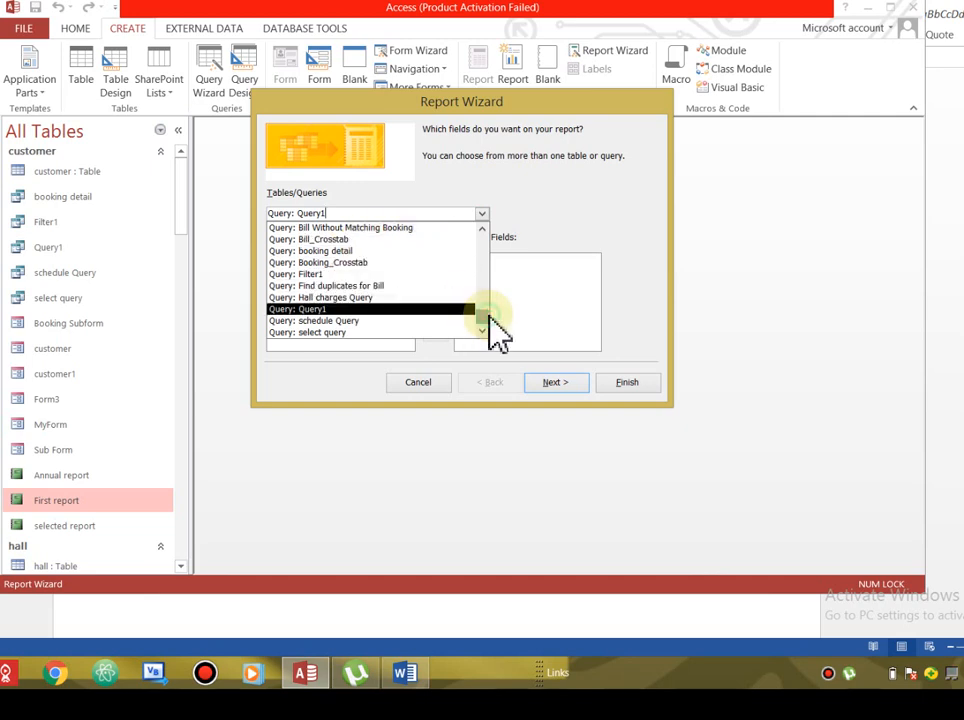
{"action": "scroll", "coordinate": [500, 283], "scroll_direction": "up", "scroll_amount": 3}
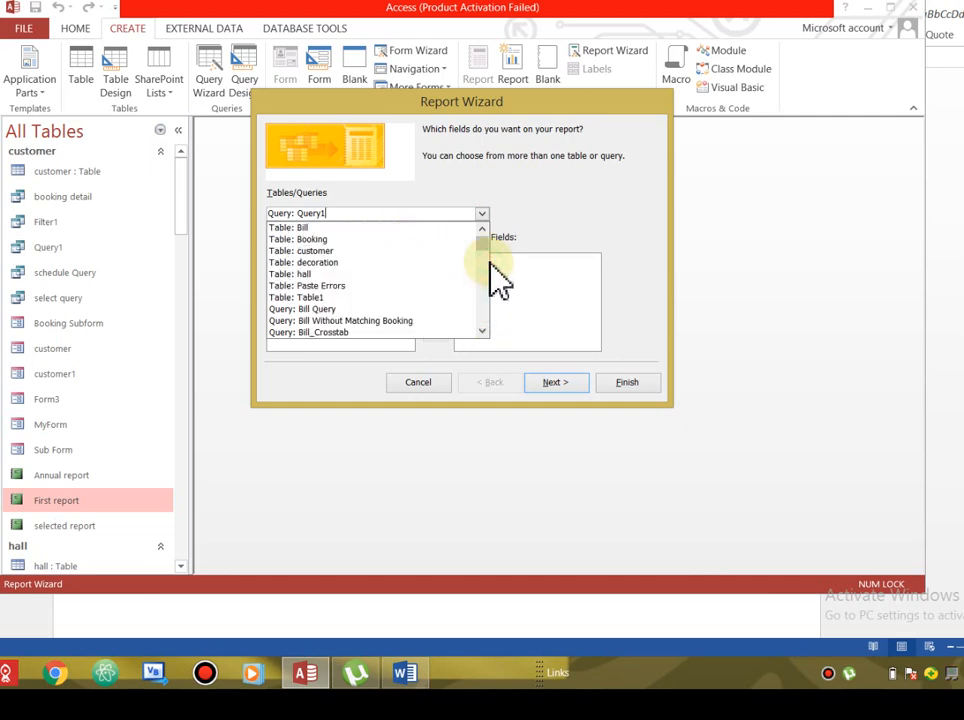
{"action": "left_click", "coordinate": [326, 251]}
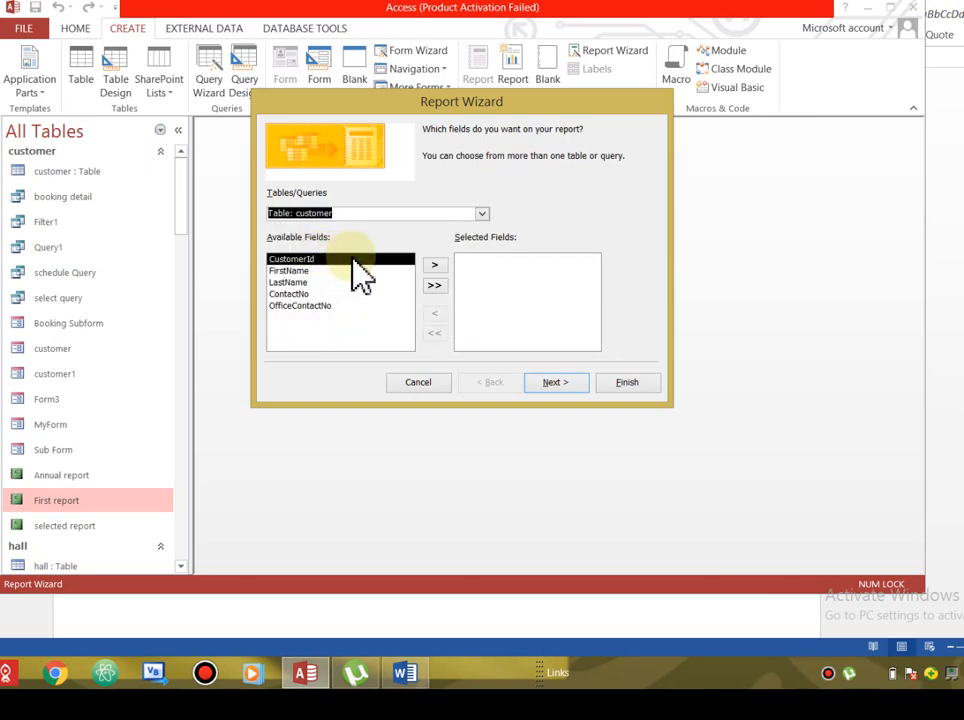
{"action": "left_click", "coordinate": [482, 214]}
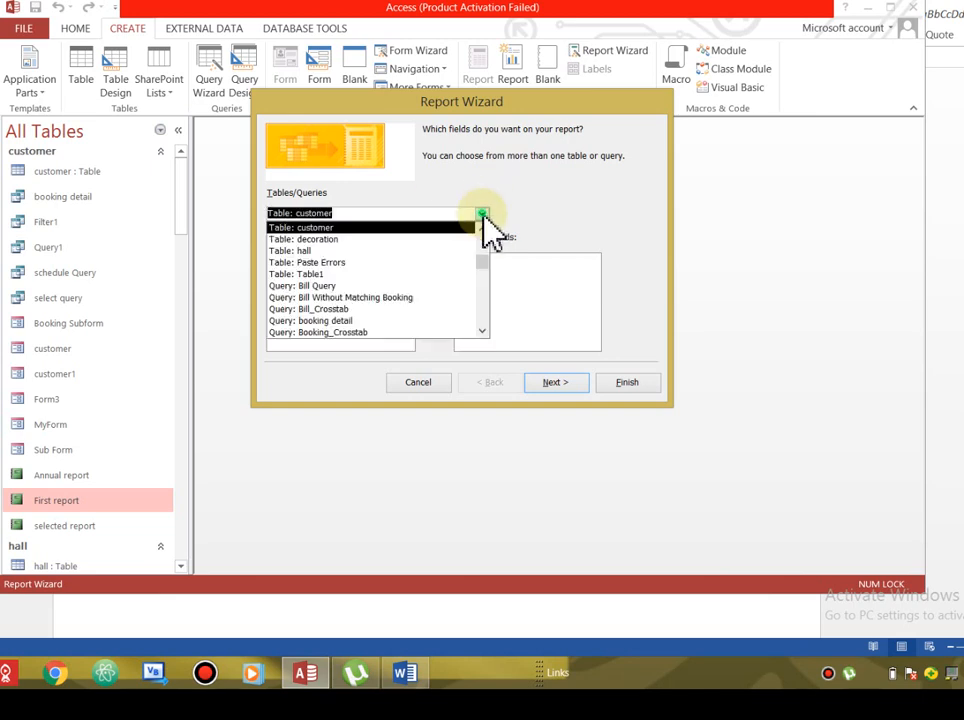
{"action": "left_click", "coordinate": [318, 286]}
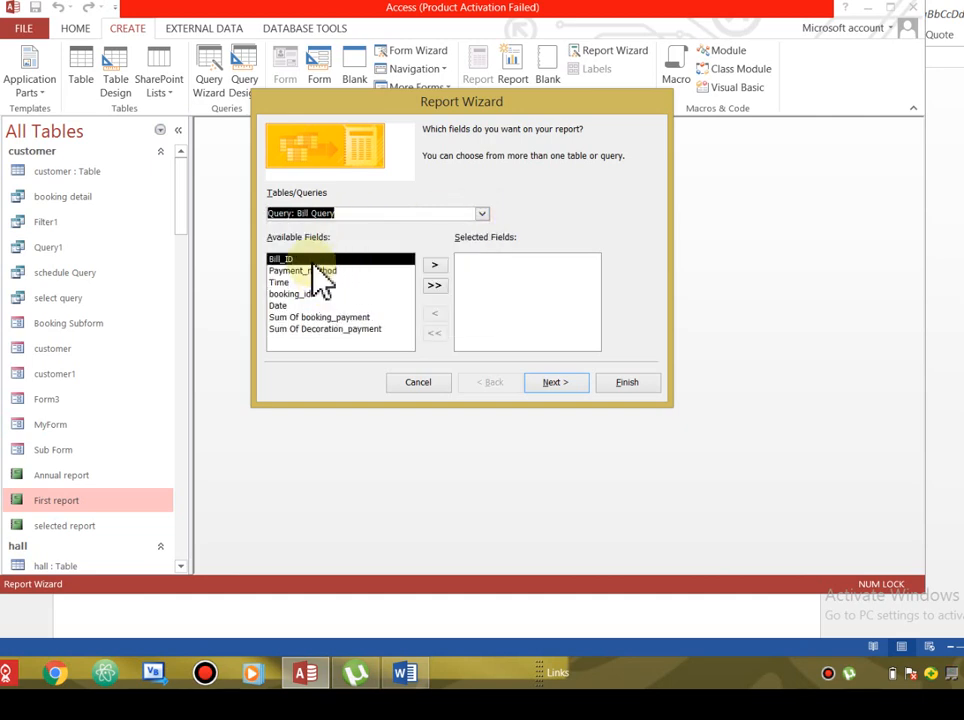
- Include the Bill_ID, Payment_method, booking_id, Date, Sum Of booking_payment and Sum Of Decoration_payment fields in the report and proceed to grouping
{"action": "left_click", "coordinate": [436, 266]}
{"action": "left_click", "coordinate": [438, 266]}
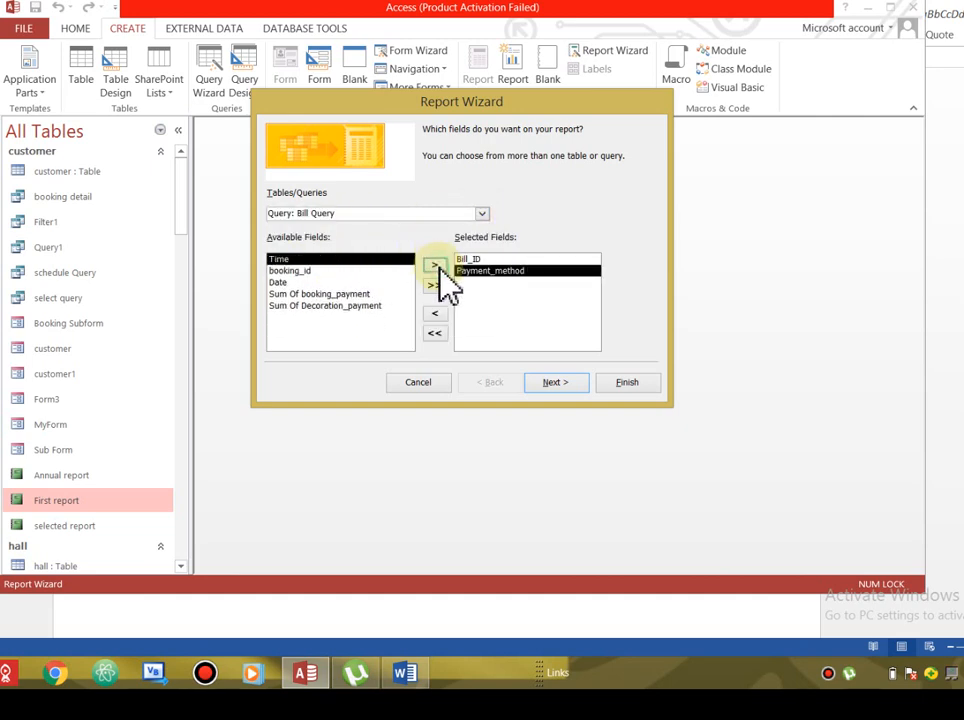
{"action": "left_click", "coordinate": [284, 272]}
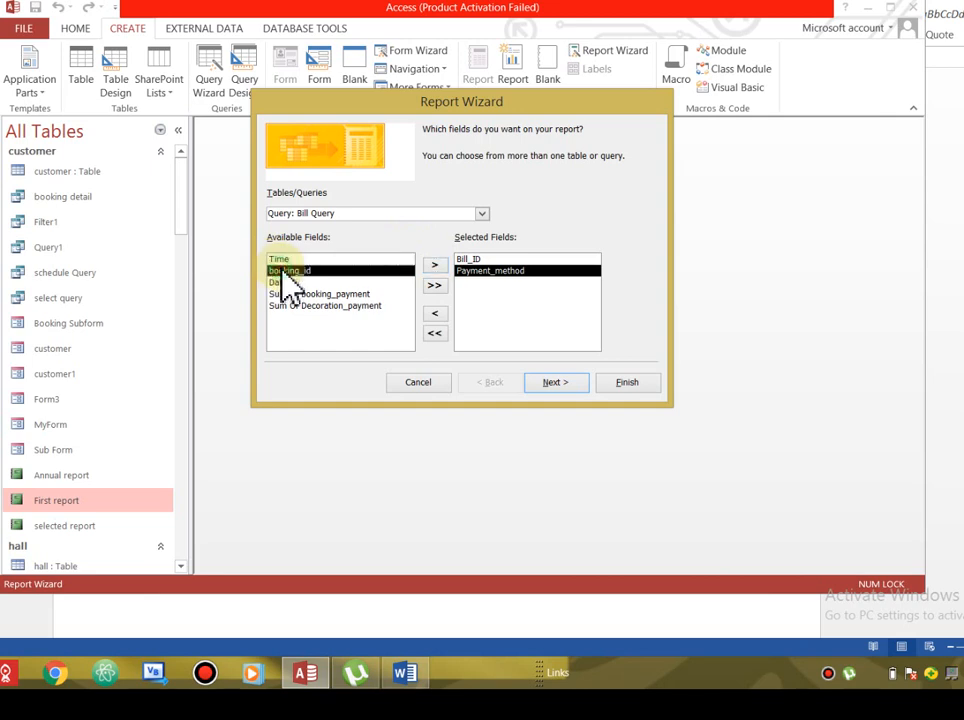
{"action": "left_click", "coordinate": [435, 266]}
{"action": "left_click", "coordinate": [435, 266]}
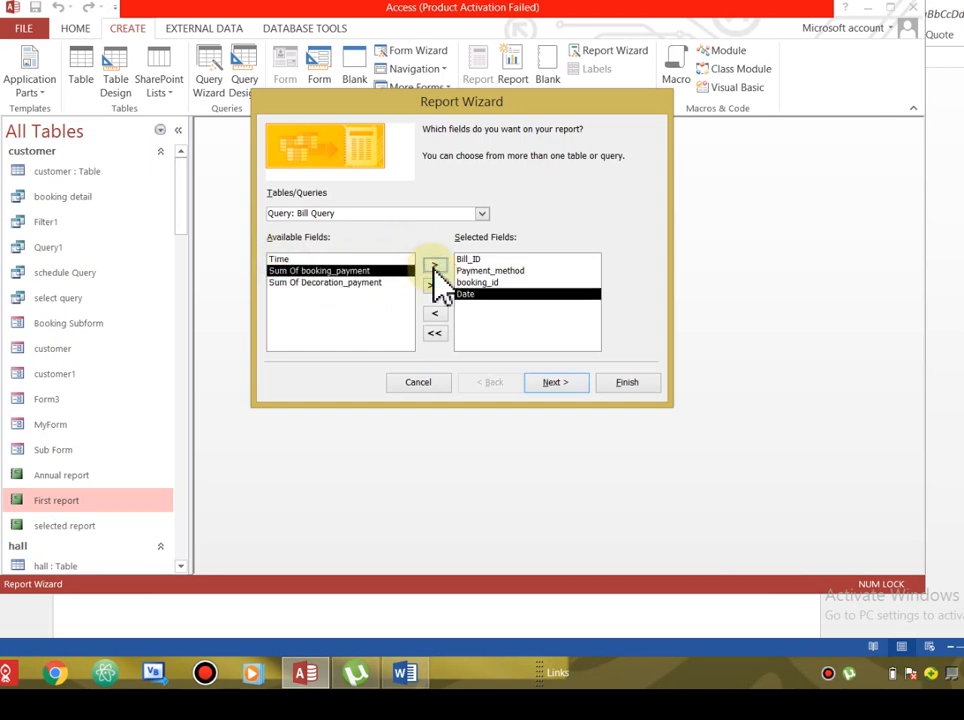
{"action": "left_click", "coordinate": [435, 268]}
{"action": "left_click", "coordinate": [435, 268]}
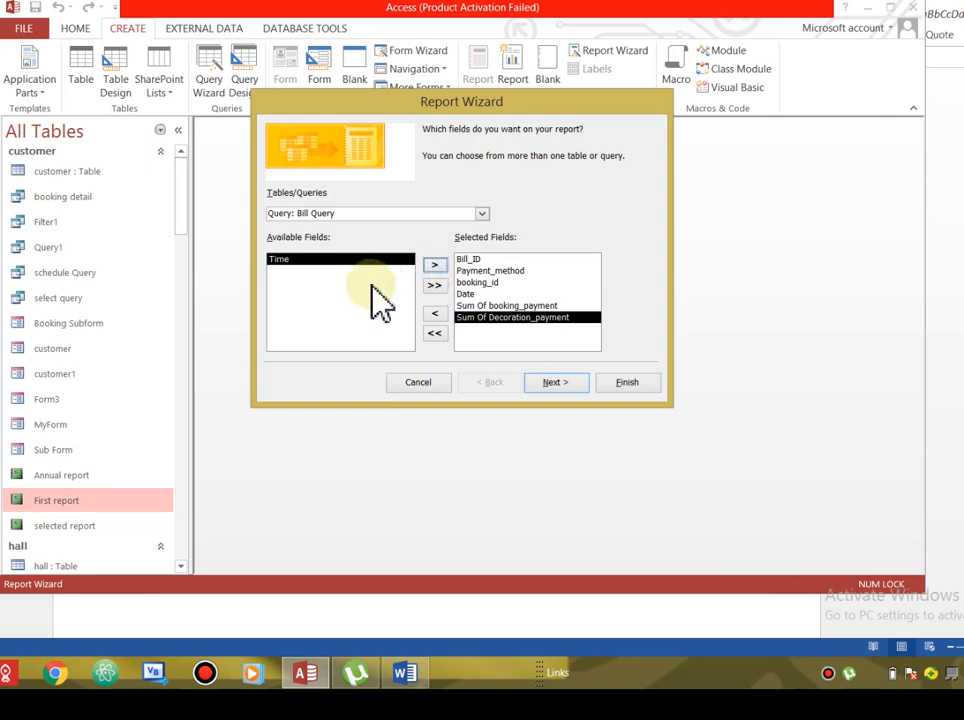
{"action": "left_click", "coordinate": [564, 380]}
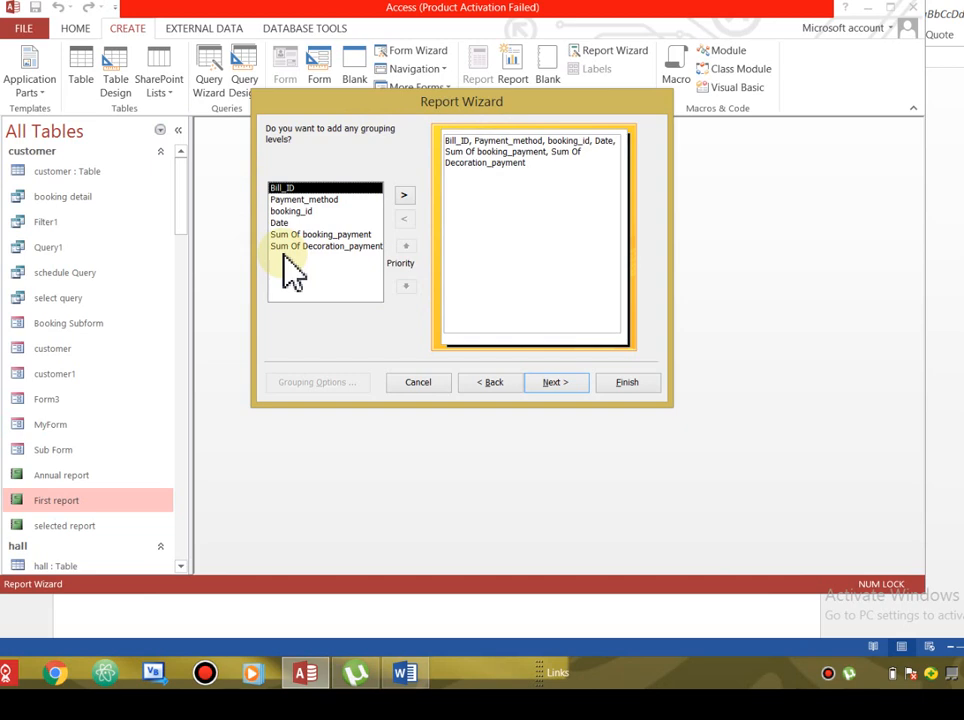
- Group the report by Bill_ID with booking_id as the second grouping level
{"action": "left_click", "coordinate": [405, 195]}
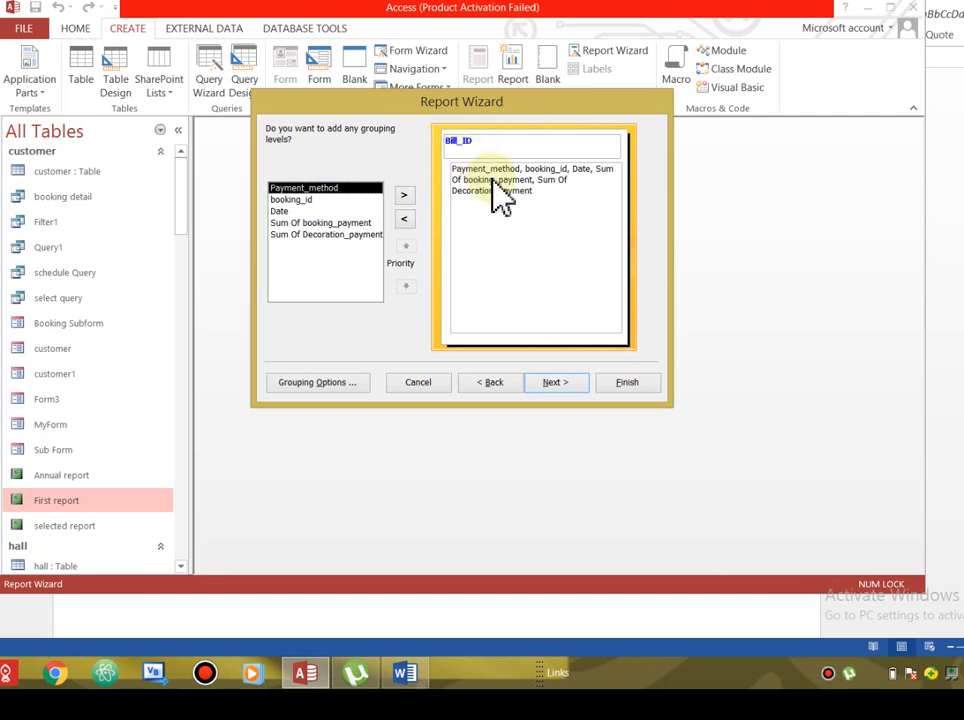
{"action": "left_click", "coordinate": [405, 197]}
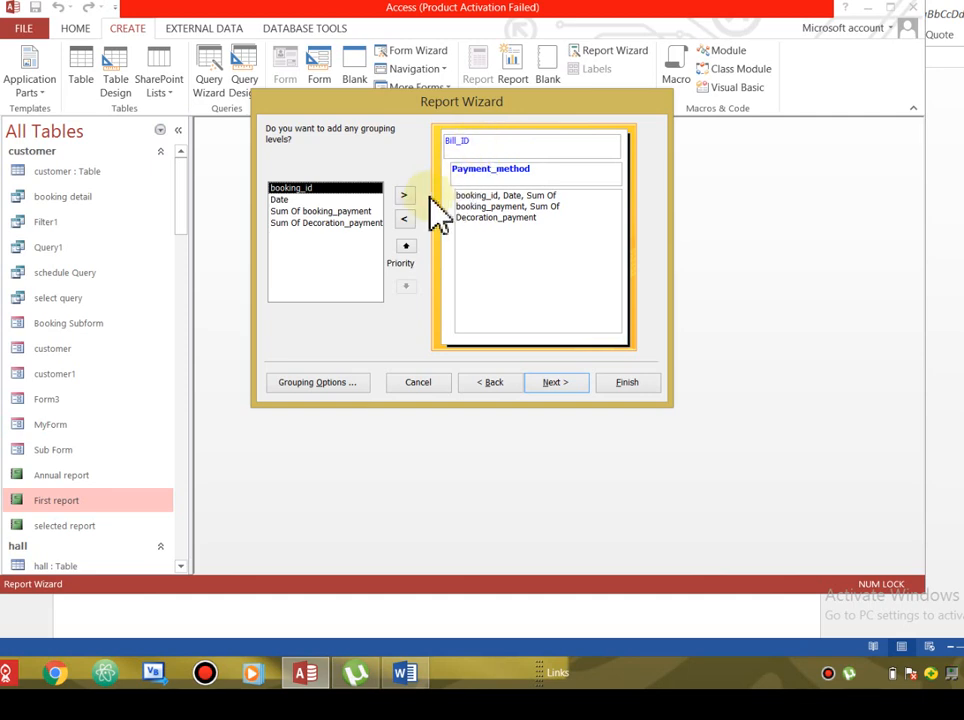
{"action": "left_click", "coordinate": [405, 219]}
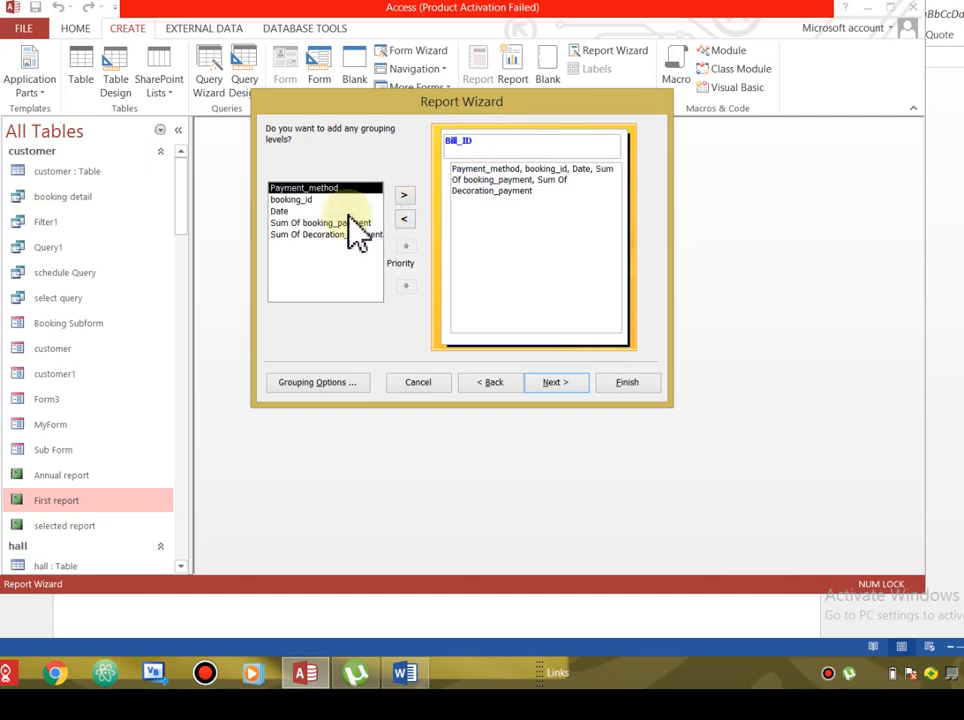
{"action": "left_click", "coordinate": [307, 201]}
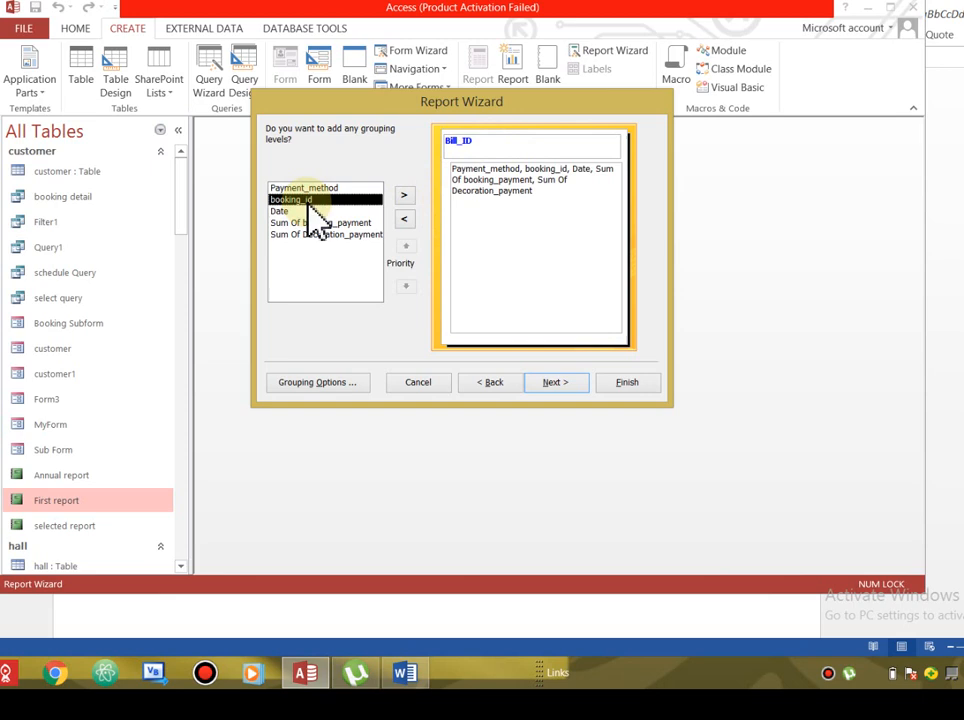
{"action": "left_click", "coordinate": [404, 196]}
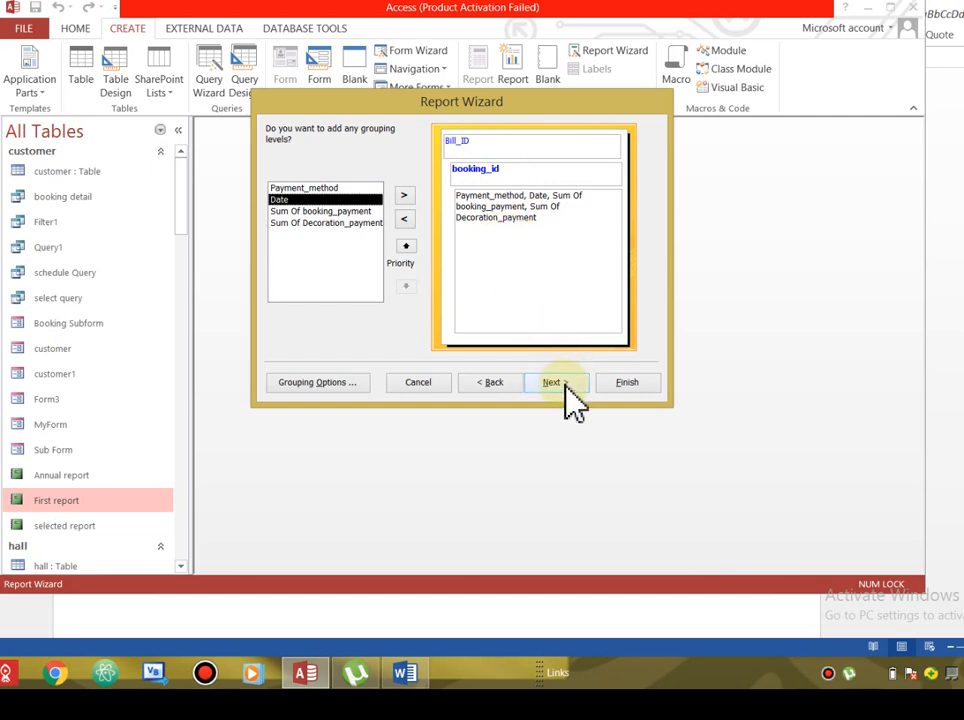
- Set the grouping interval of Bill_ID to Normal in the grouping options and accept them
{"action": "left_click", "coordinate": [336, 386]}
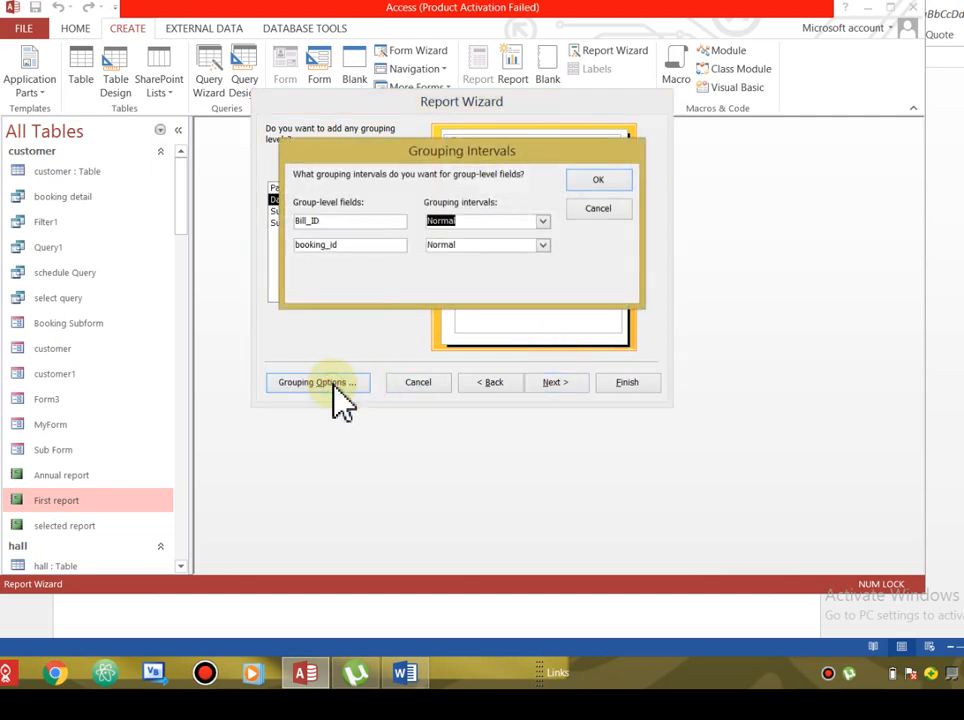
{"action": "left_click", "coordinate": [546, 222]}
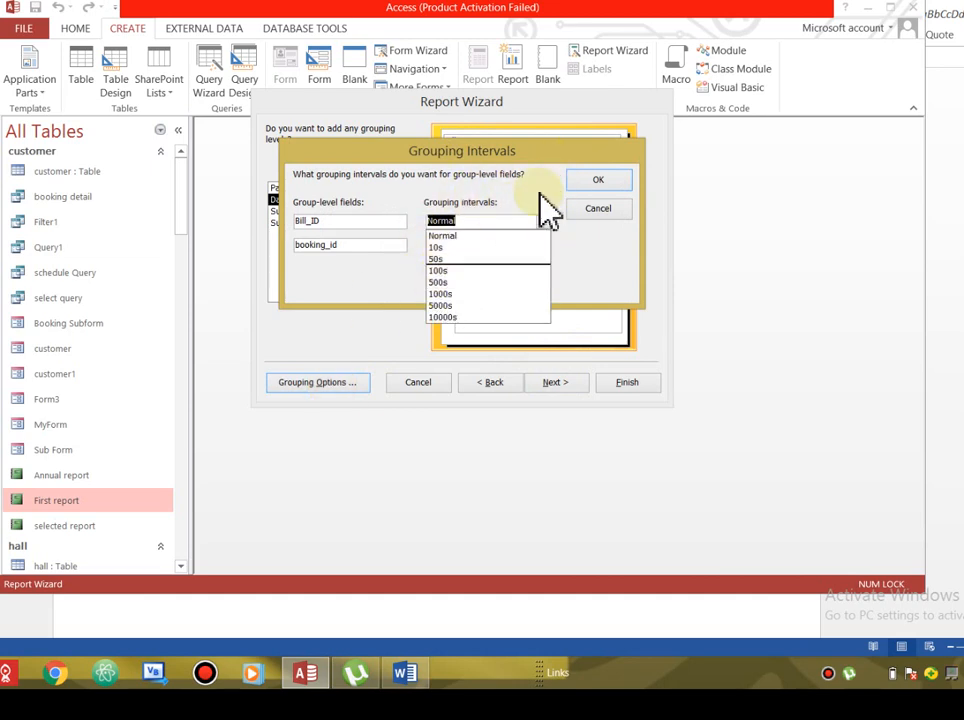
{"action": "left_click", "coordinate": [546, 238]}
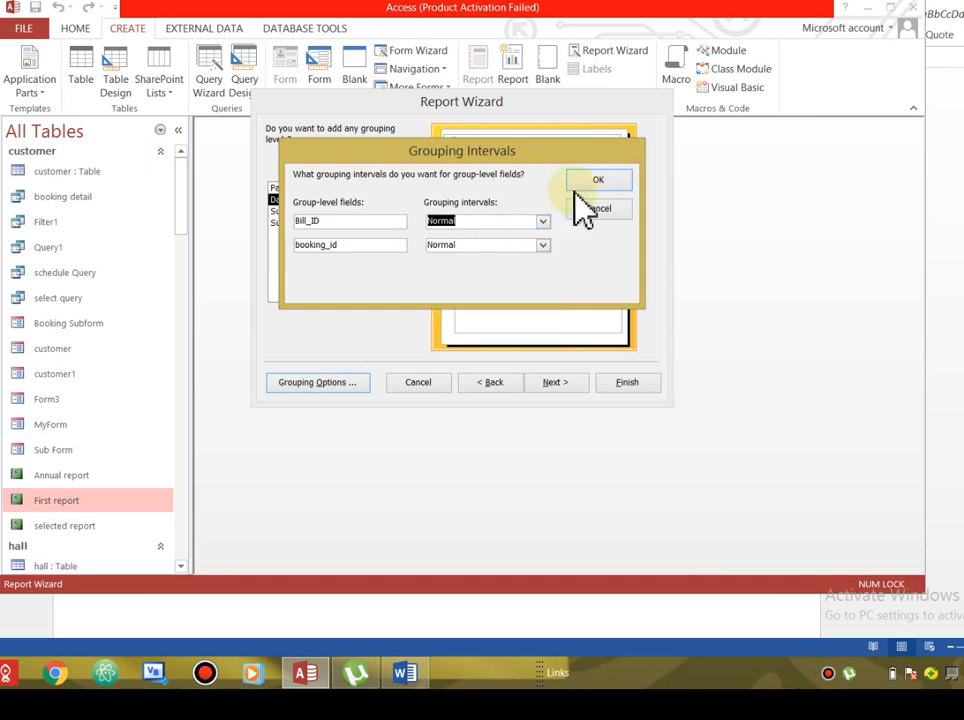
{"action": "left_click", "coordinate": [612, 182]}
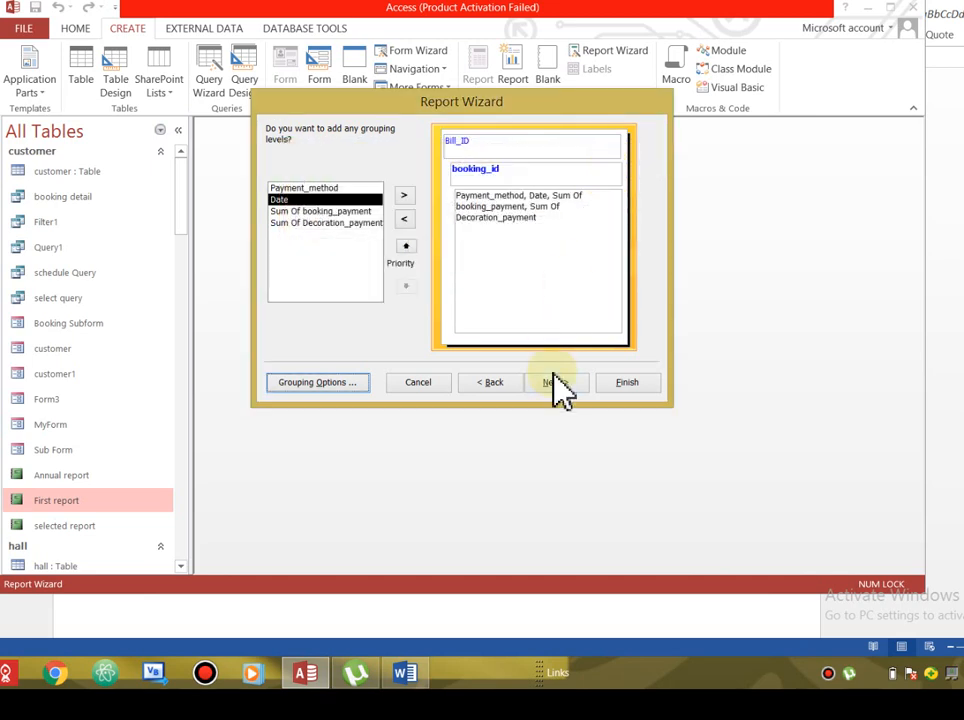
- Proceed to the sort order and sort the detail records by Date in ascending order
{"action": "left_click", "coordinate": [559, 388]}
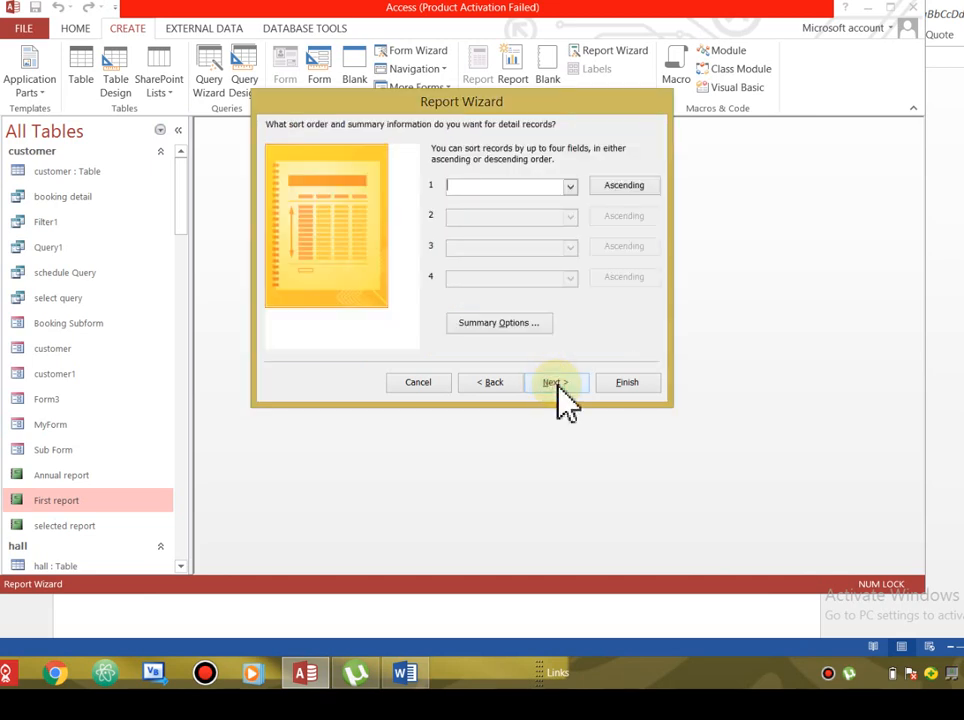
{"action": "left_click", "coordinate": [572, 187]}
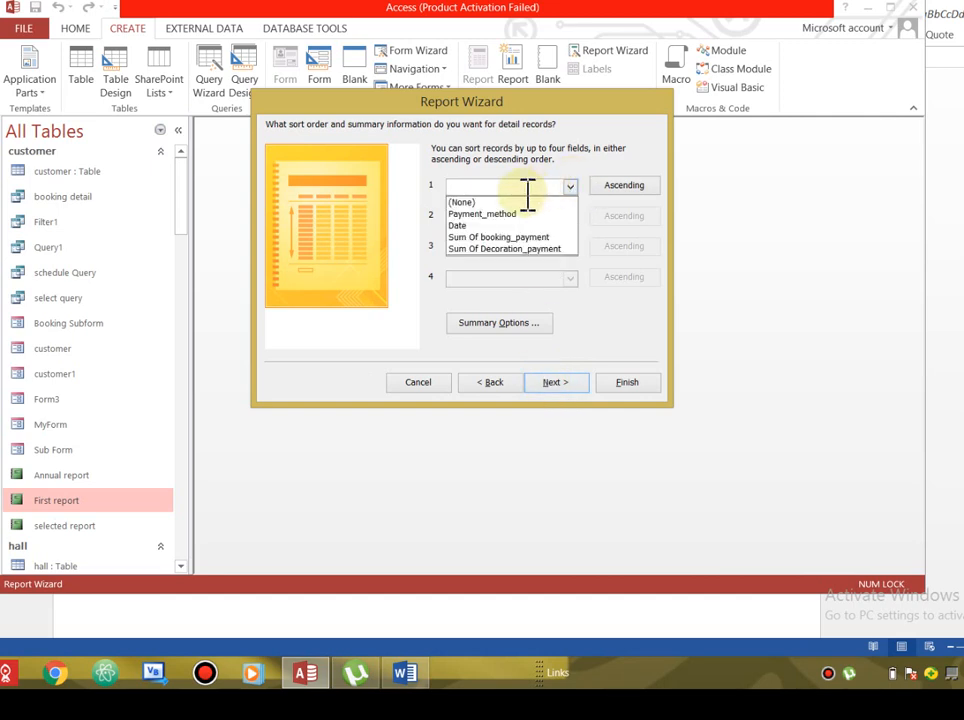
{"action": "left_click", "coordinate": [500, 226]}
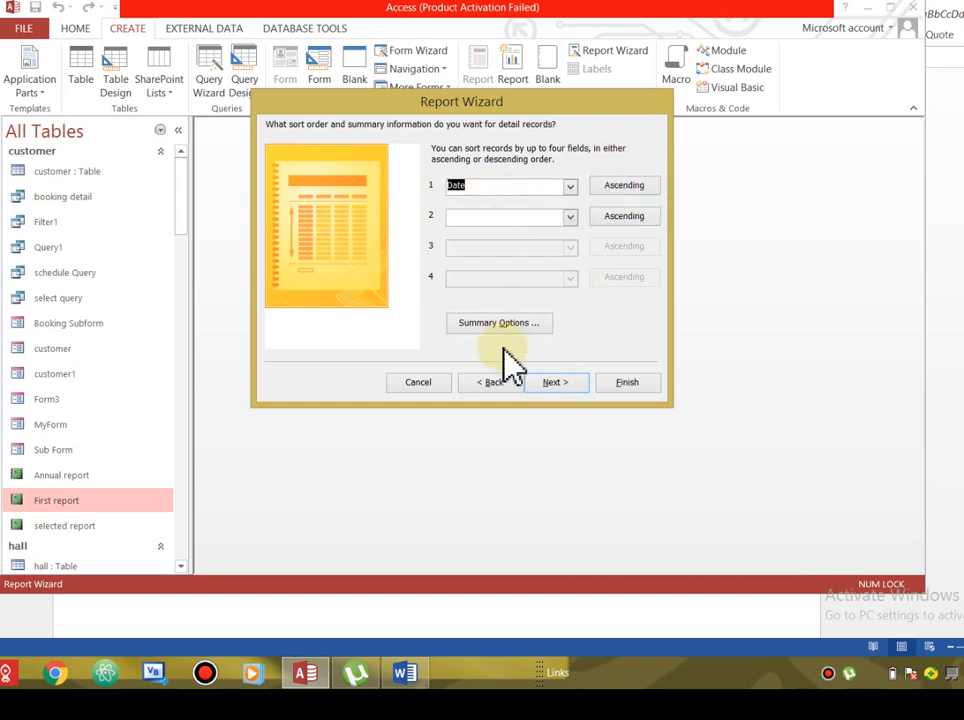
- Add summary values: Avg and Max for Sum Of booking_payment, and Avg for Sum Of Decoration_payment, showing Detail and Summary
{"action": "left_click", "coordinate": [480, 323]}
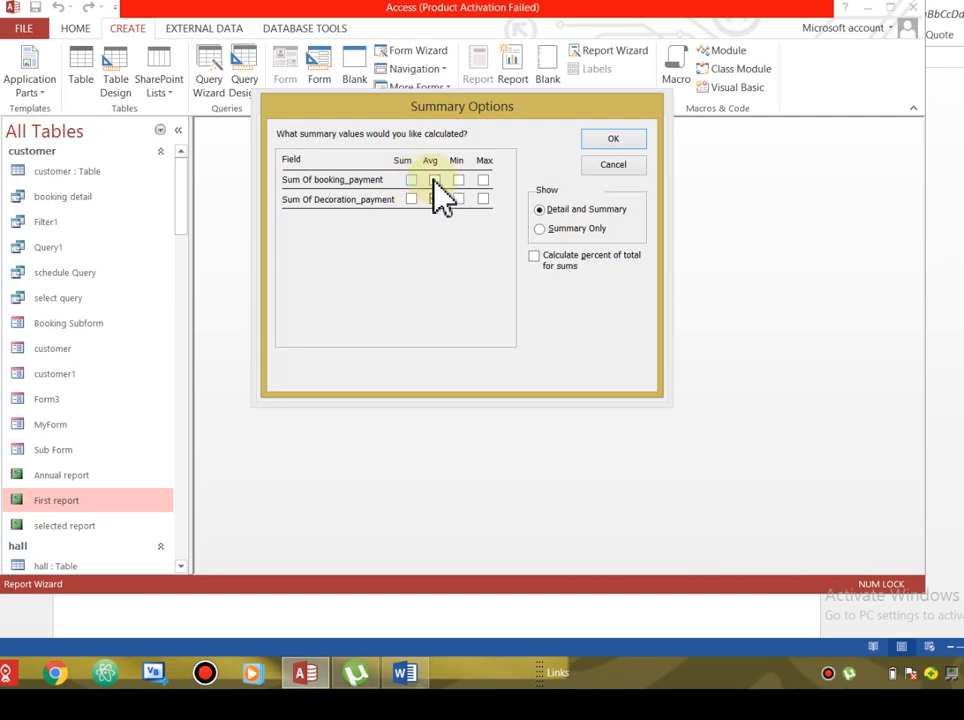
{"action": "left_click", "coordinate": [483, 180]}
{"action": "left_click", "coordinate": [434, 181]}
{"action": "left_click", "coordinate": [484, 181]}
{"action": "left_click", "coordinate": [484, 180]}
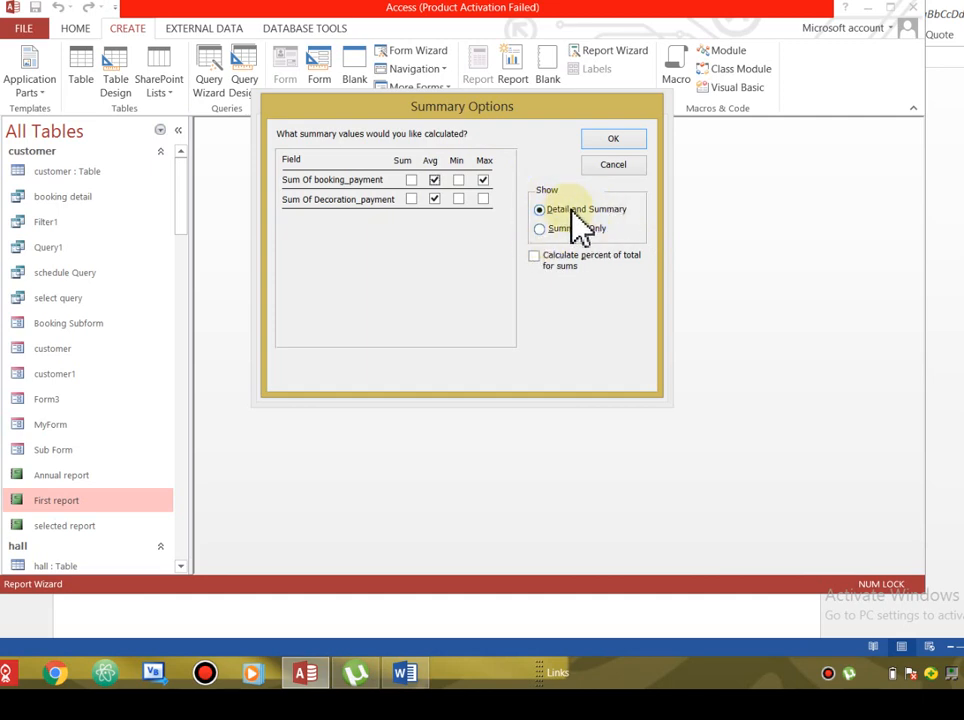
{"action": "left_click", "coordinate": [613, 139]}
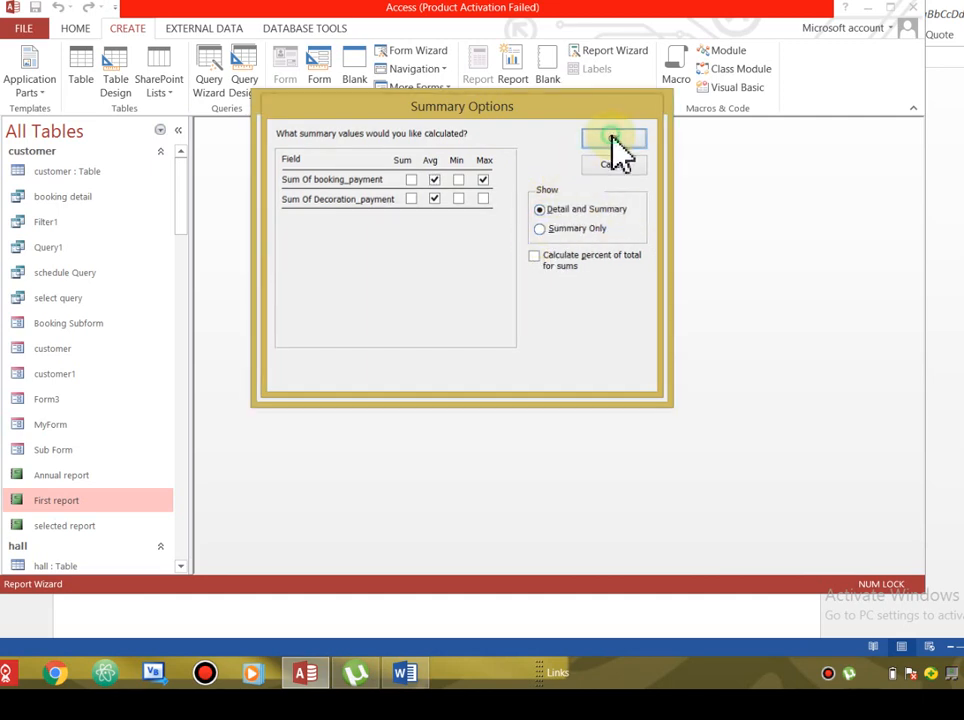
- Proceed to the report layout options, compare the Block layout, and choose the Outline layout
{"action": "left_click", "coordinate": [555, 383]}
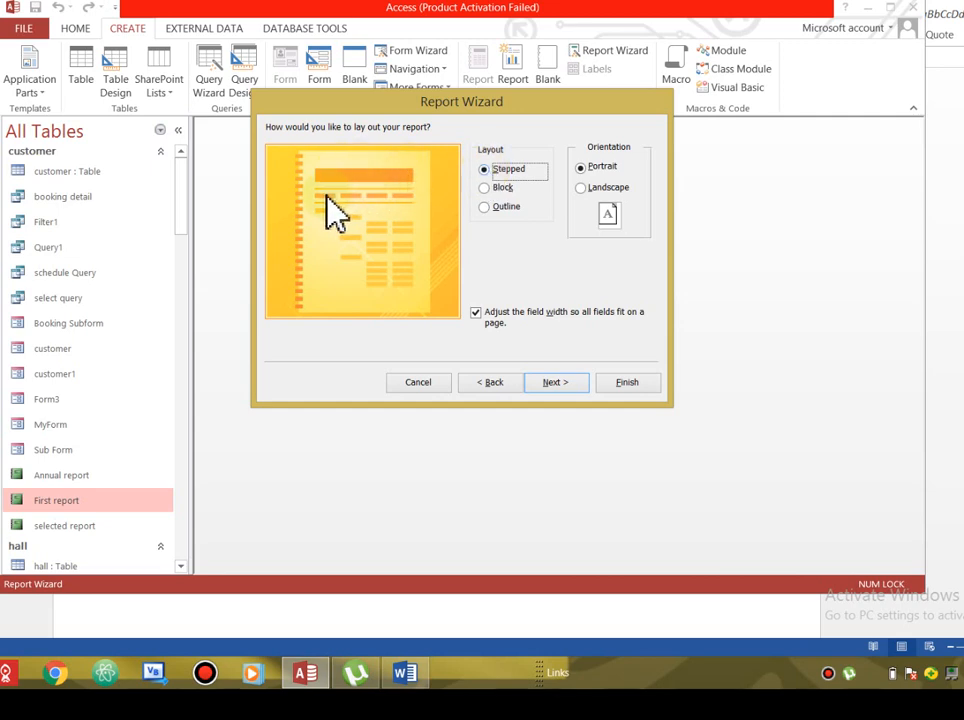
{"action": "left_click", "coordinate": [484, 189]}
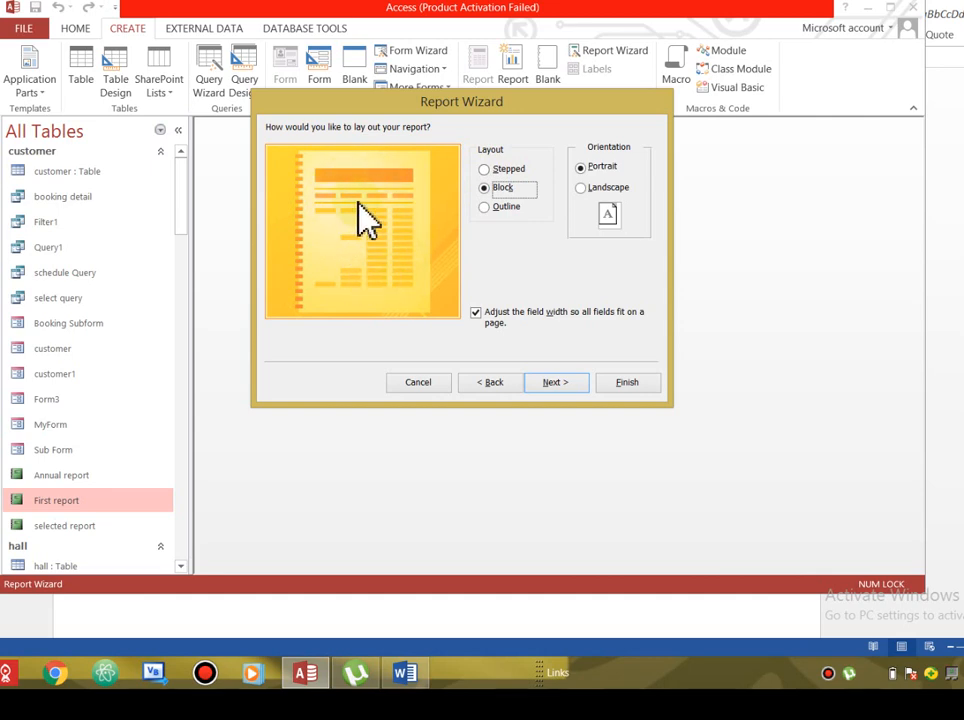
{"action": "left_click", "coordinate": [485, 208]}
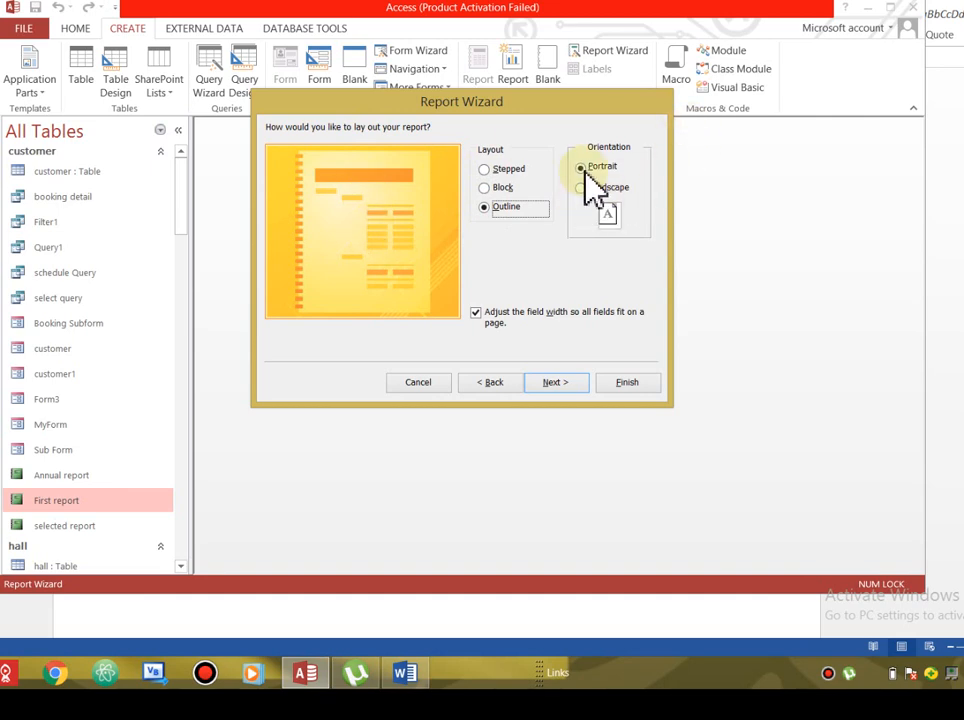
- Title the report Bill Report and finish the wizard with the report preview
{"action": "left_click", "coordinate": [556, 382]}
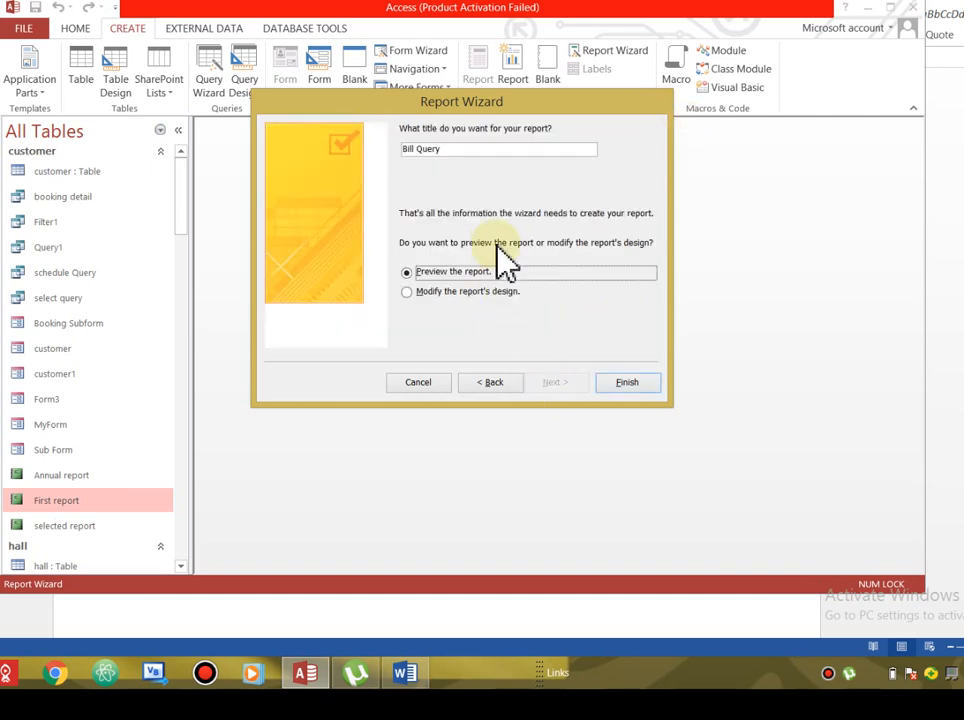
{"action": "left_click", "coordinate": [453, 150]}
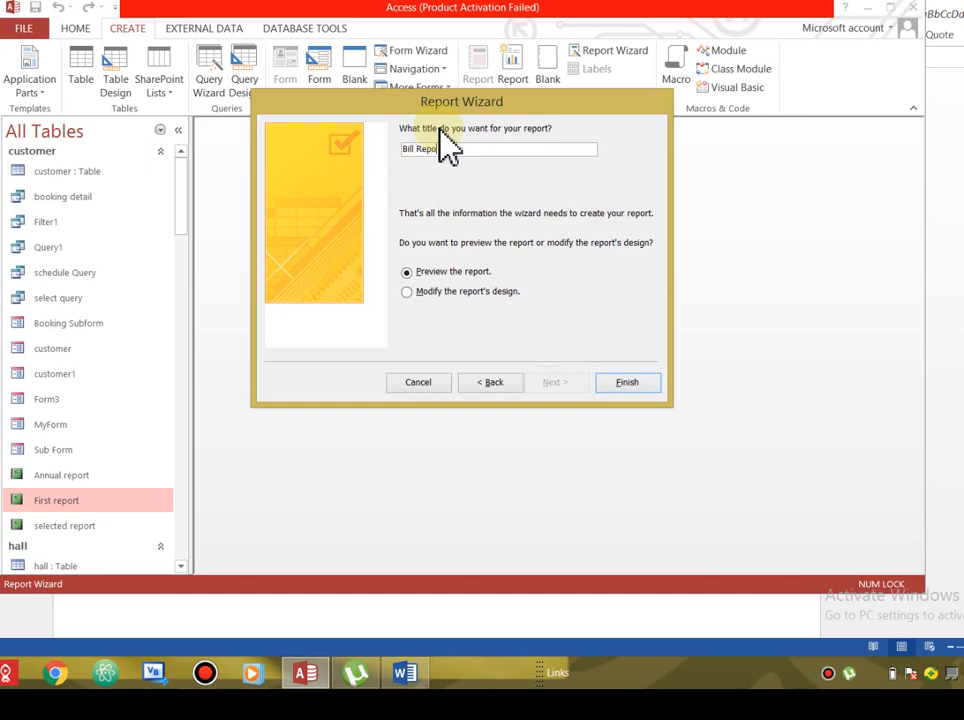
{"action": "left_click", "coordinate": [641, 382]}
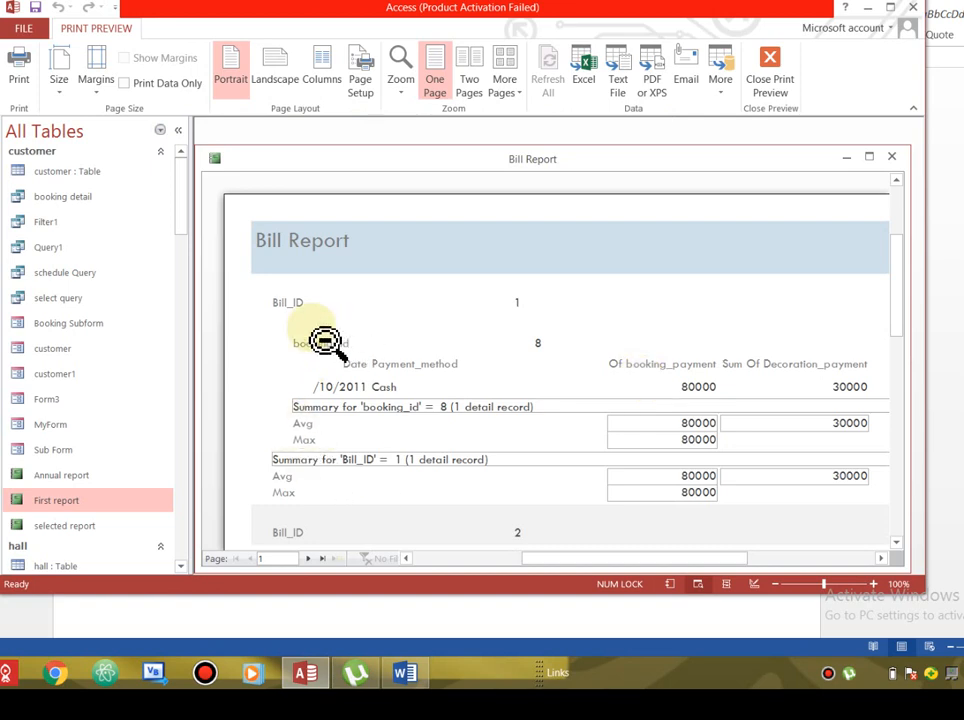
- Examine the grouped records and Avg and Max summaries across the Bill Report's pages, and close the print preview
{"action": "left_click", "coordinate": [537, 311]}
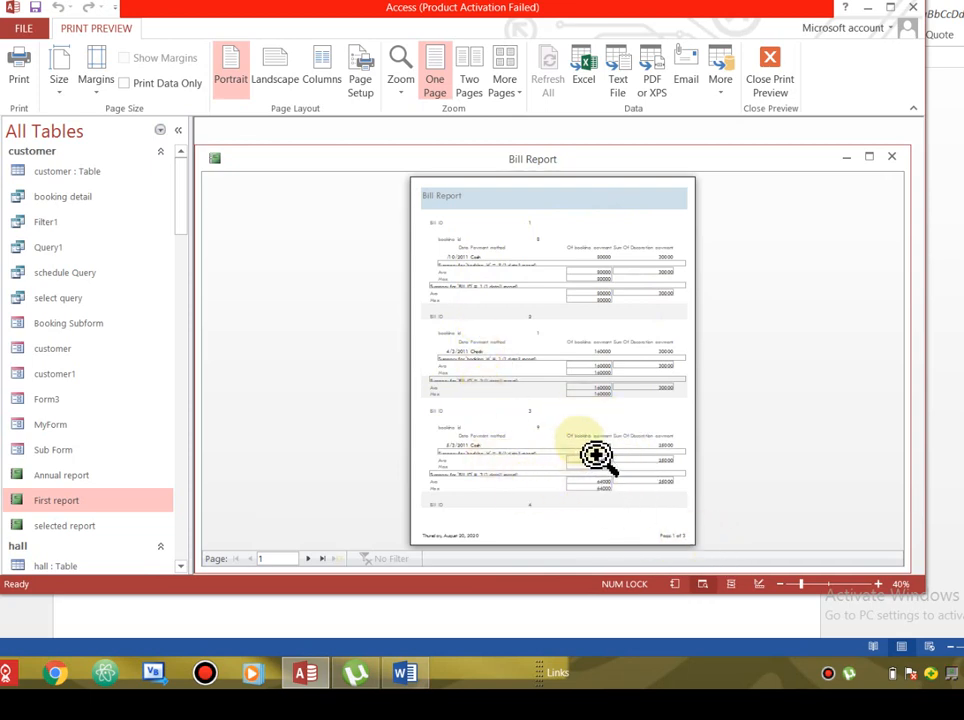
{"action": "left_click", "coordinate": [825, 584]}
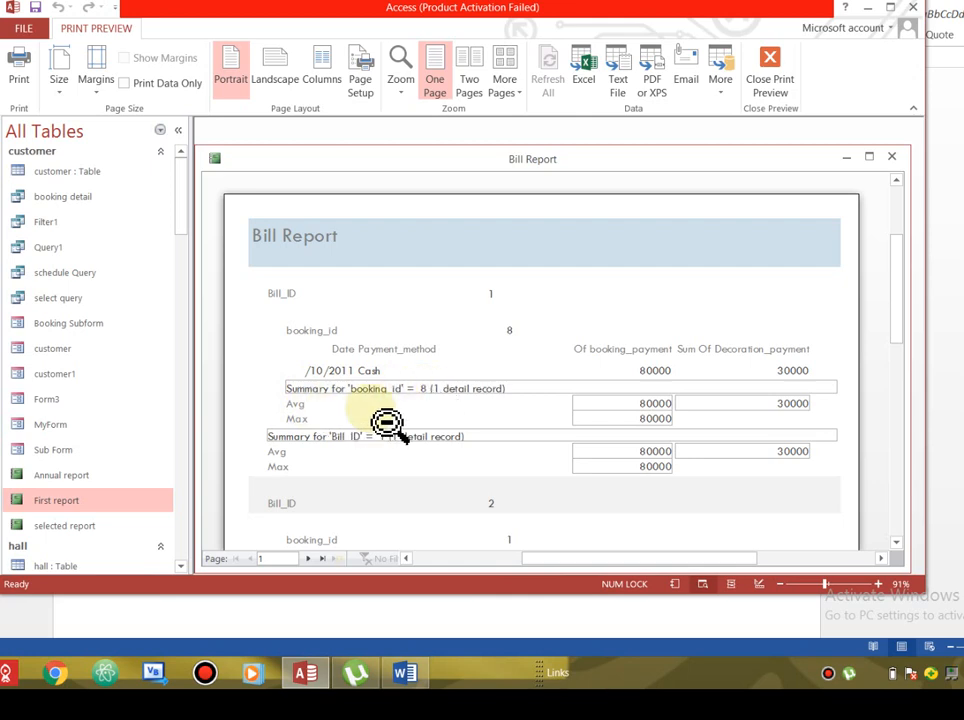
{"action": "left_click", "coordinate": [662, 419]}
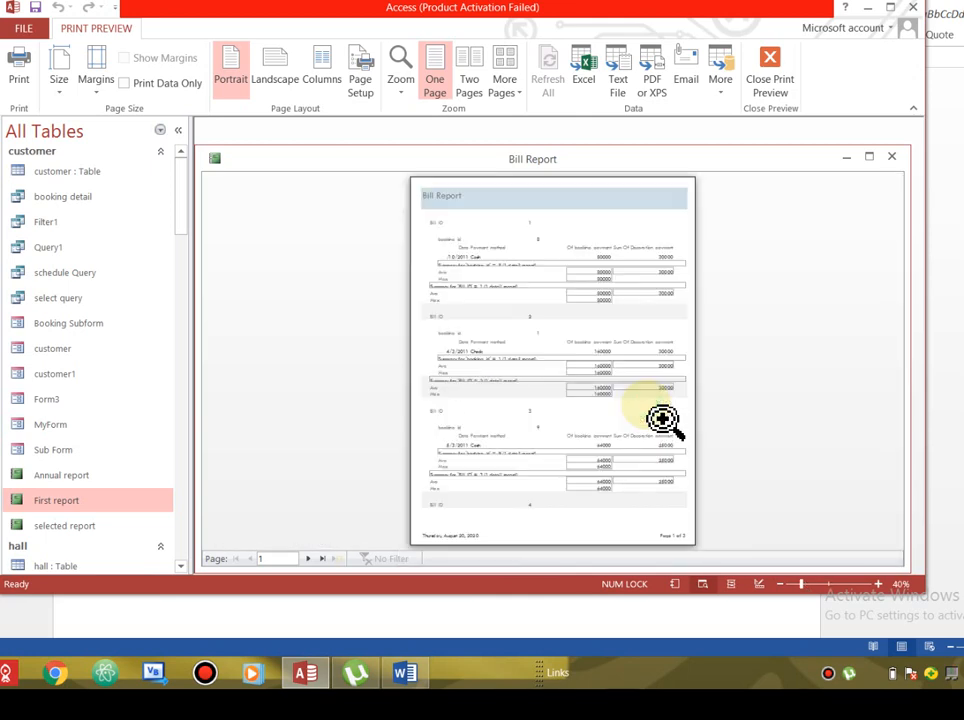
{"action": "left_click", "coordinate": [662, 419]}
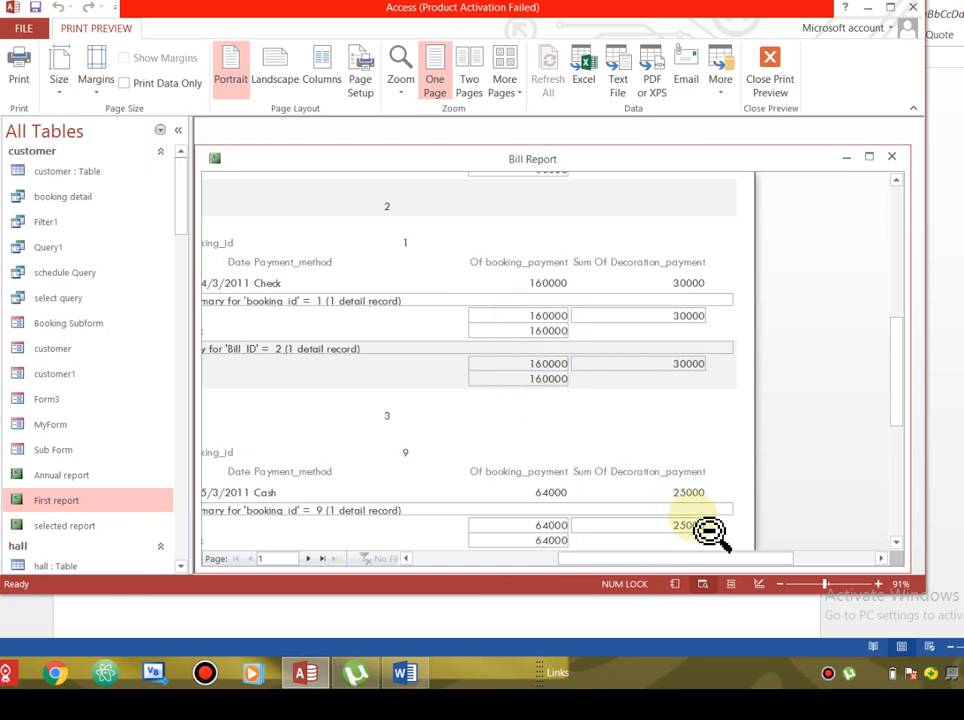
{"action": "left_click_drag", "start_coordinate": [710, 558], "coordinate": [660, 551]}
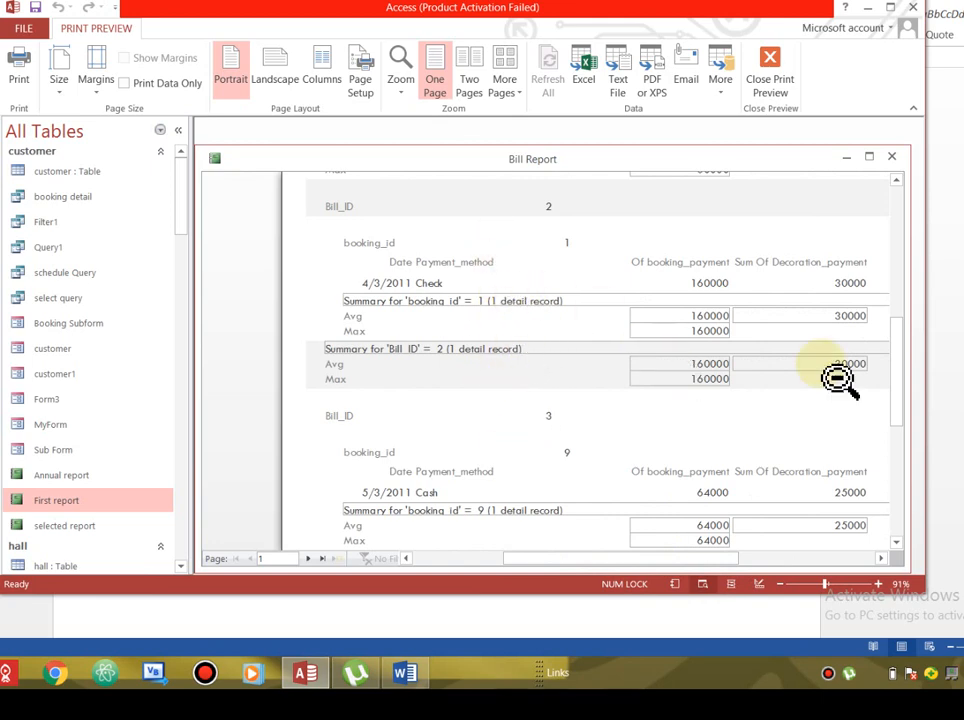
{"action": "left_click_drag", "start_coordinate": [897, 378], "coordinate": [932, 478]}
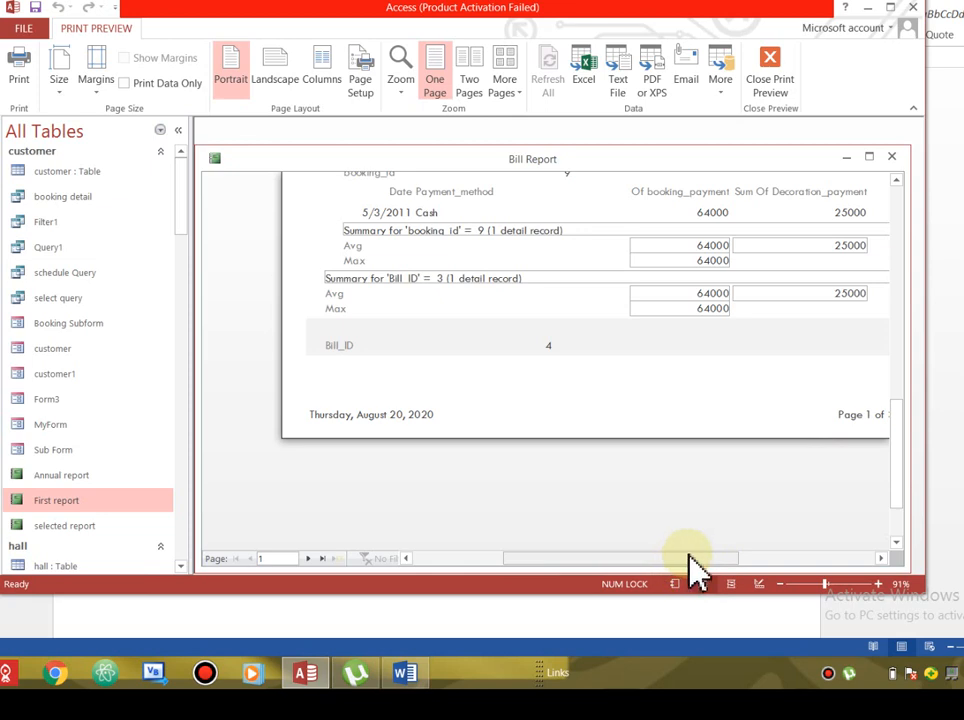
{"action": "mouse_move", "coordinate": [690, 560]}
{"action": "left_mouse_down"}
{"action": "mouse_move", "coordinate": [731, 550]}
{"action": "mouse_move", "coordinate": [674, 560]}
{"action": "left_mouse_up"}
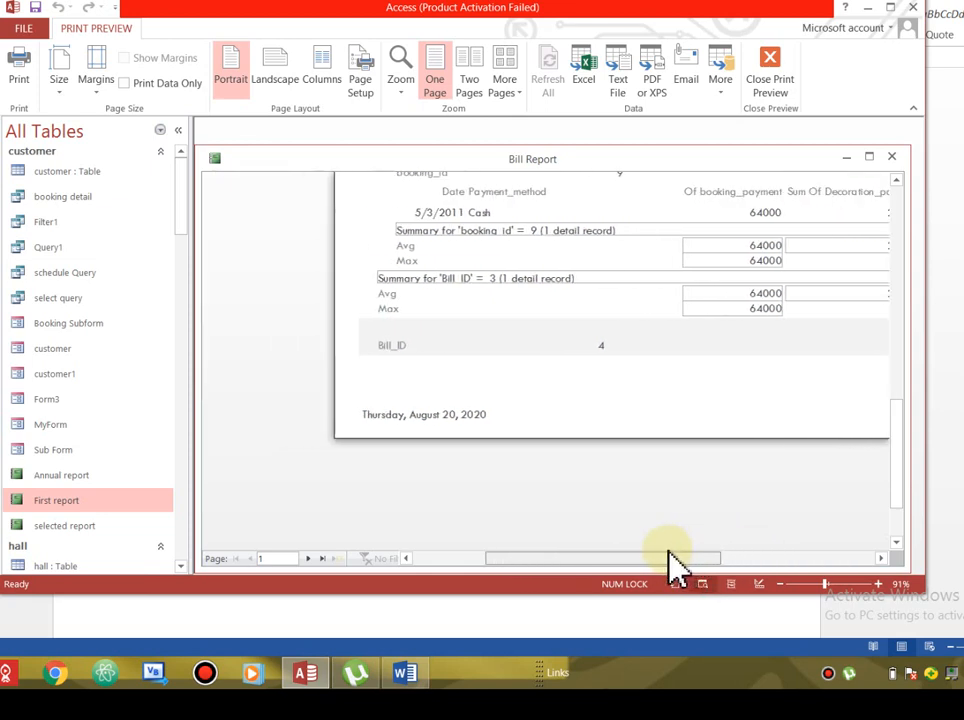
{"action": "left_click", "coordinate": [307, 558]}
{"action": "left_click", "coordinate": [307, 558]}
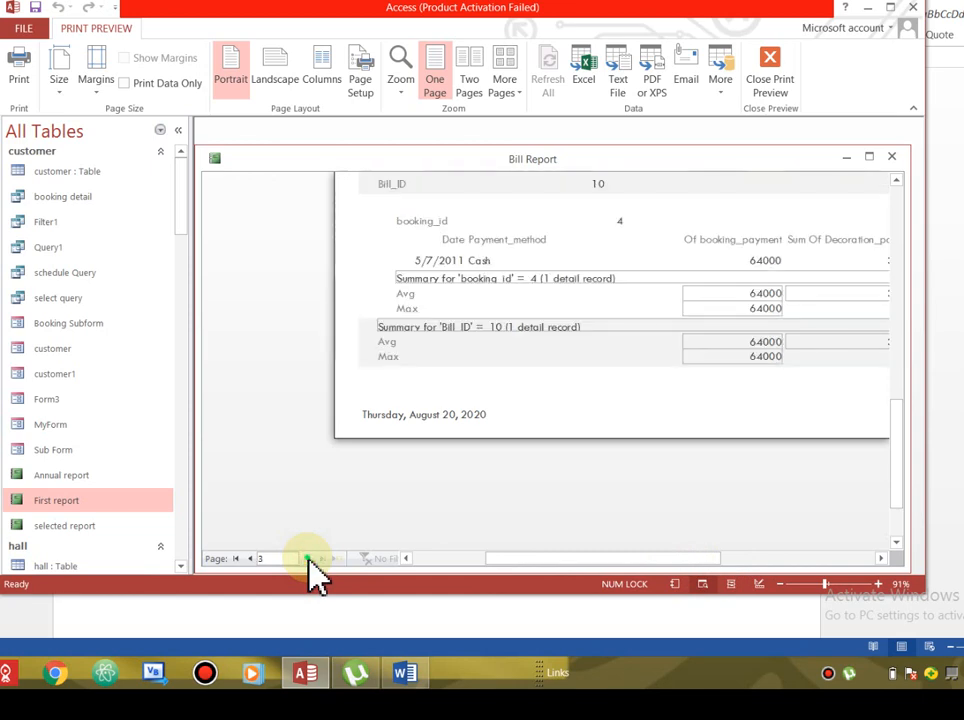
{"action": "left_click_drag", "start_coordinate": [543, 558], "coordinate": [449, 560]}
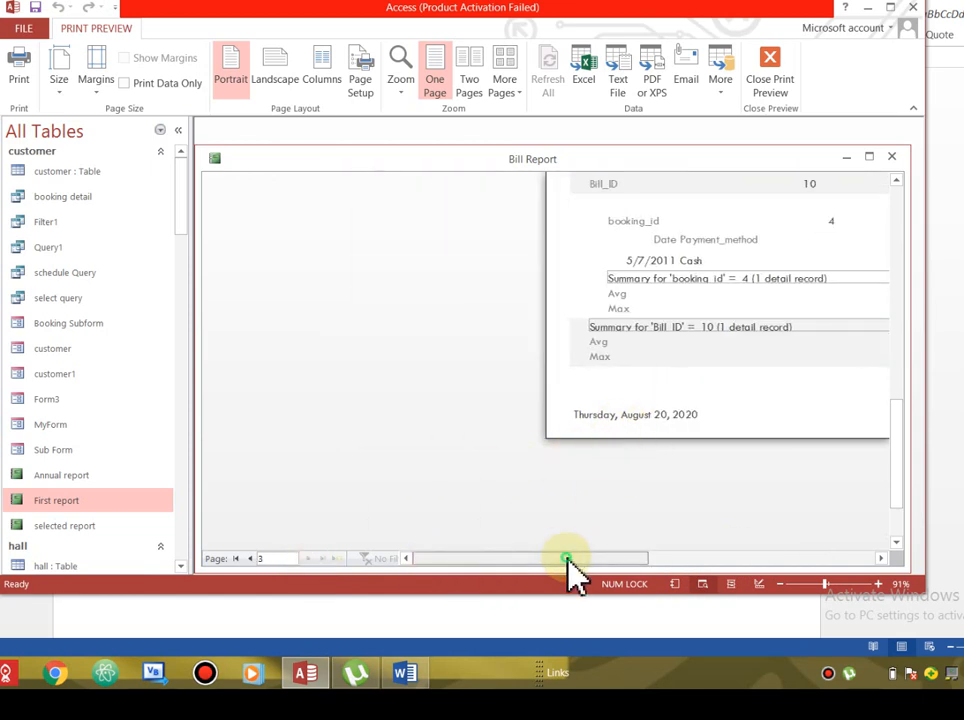
{"action": "left_click_drag", "start_coordinate": [567, 561], "coordinate": [768, 516]}
{"action": "left_click_drag", "start_coordinate": [902, 450], "coordinate": [897, 237]}
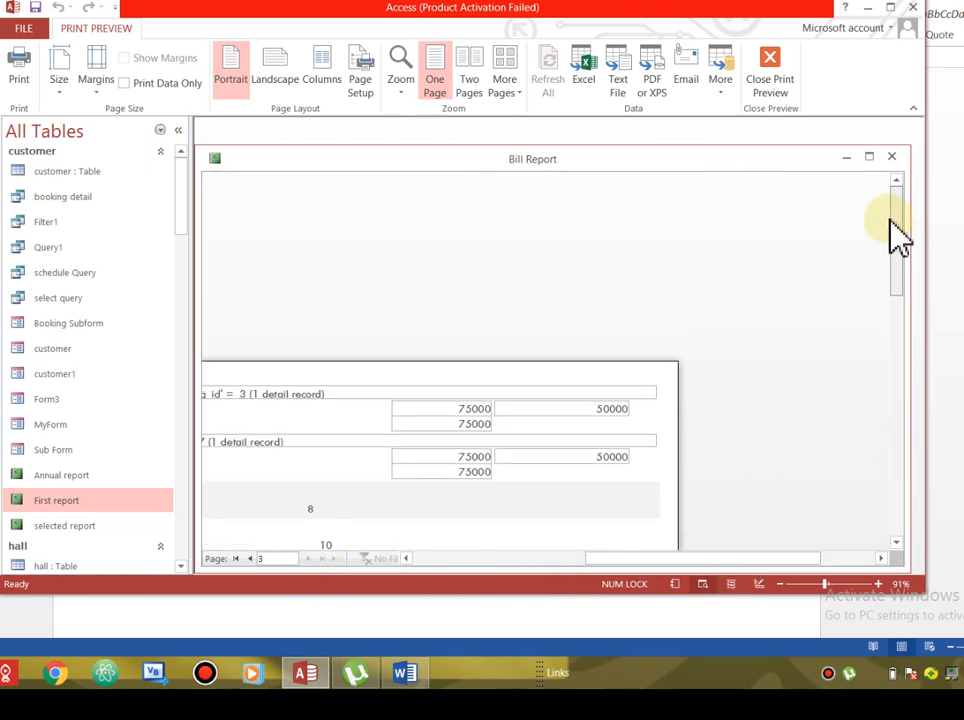
{"action": "left_click_drag", "start_coordinate": [665, 561], "coordinate": [424, 591]}
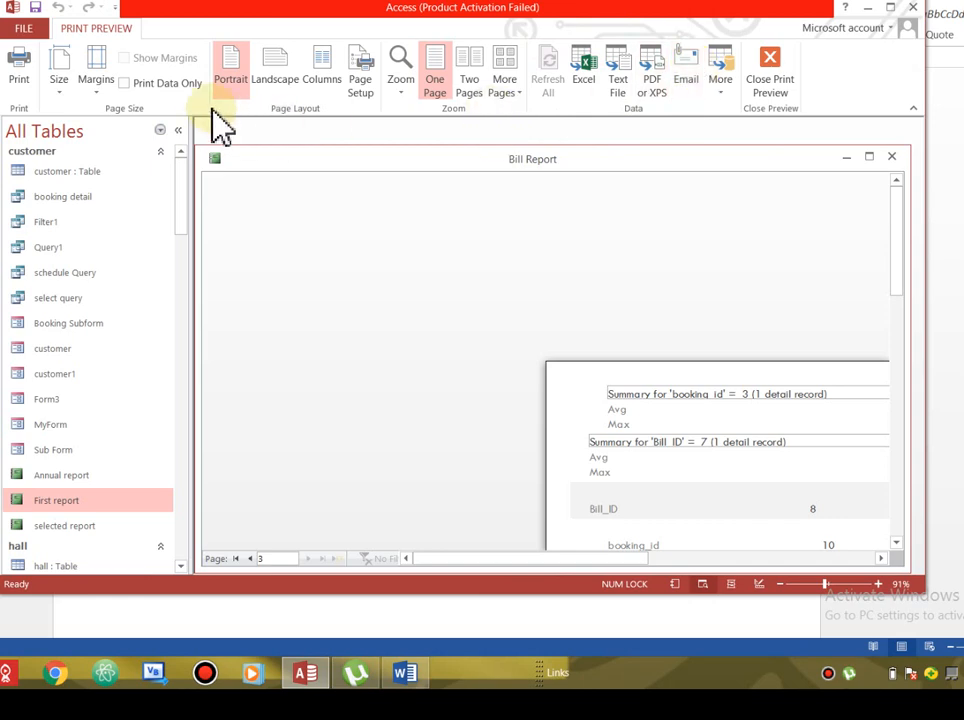
{"action": "left_click", "coordinate": [779, 95]}
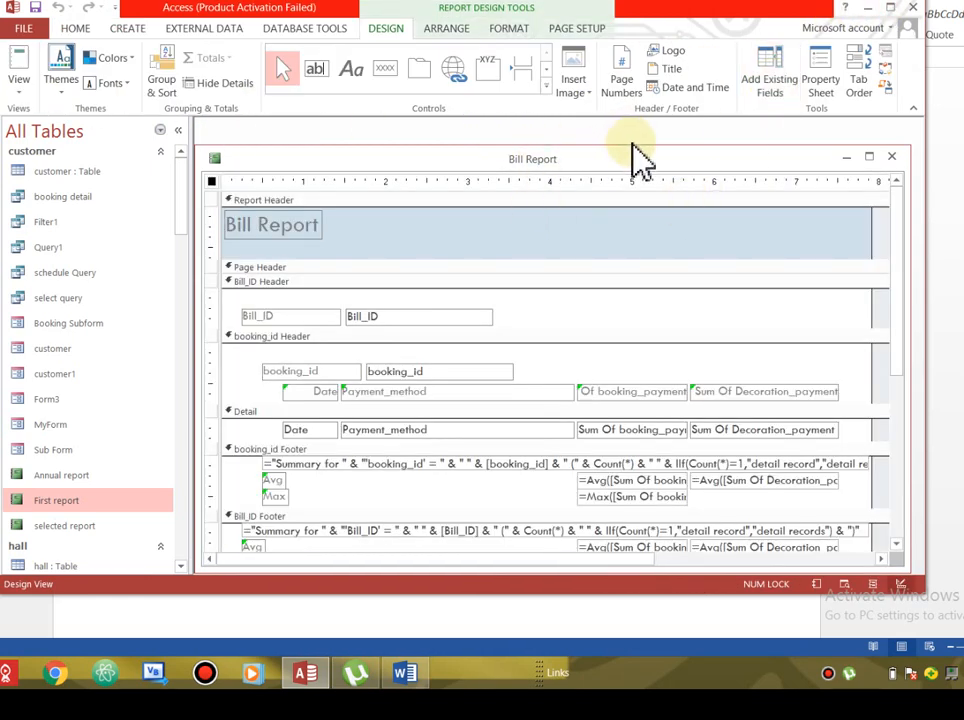
{"action": "left_click_drag", "start_coordinate": [637, 152], "coordinate": [637, 120]}
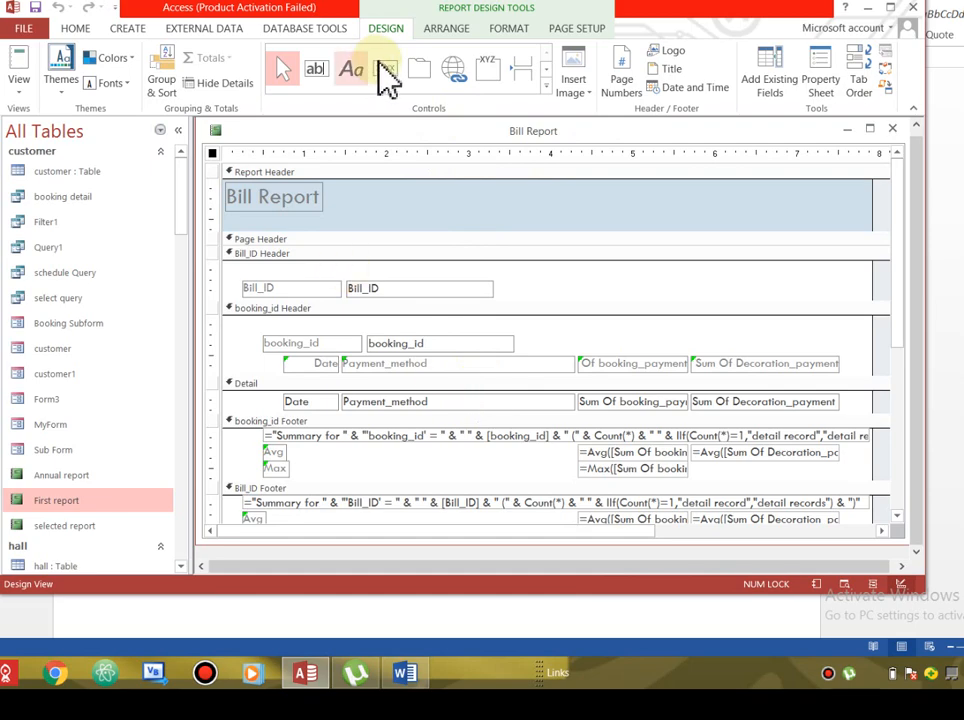
- Start another report with the Report Wizard, using the Booking table as its source
{"action": "left_click", "coordinate": [127, 29]}
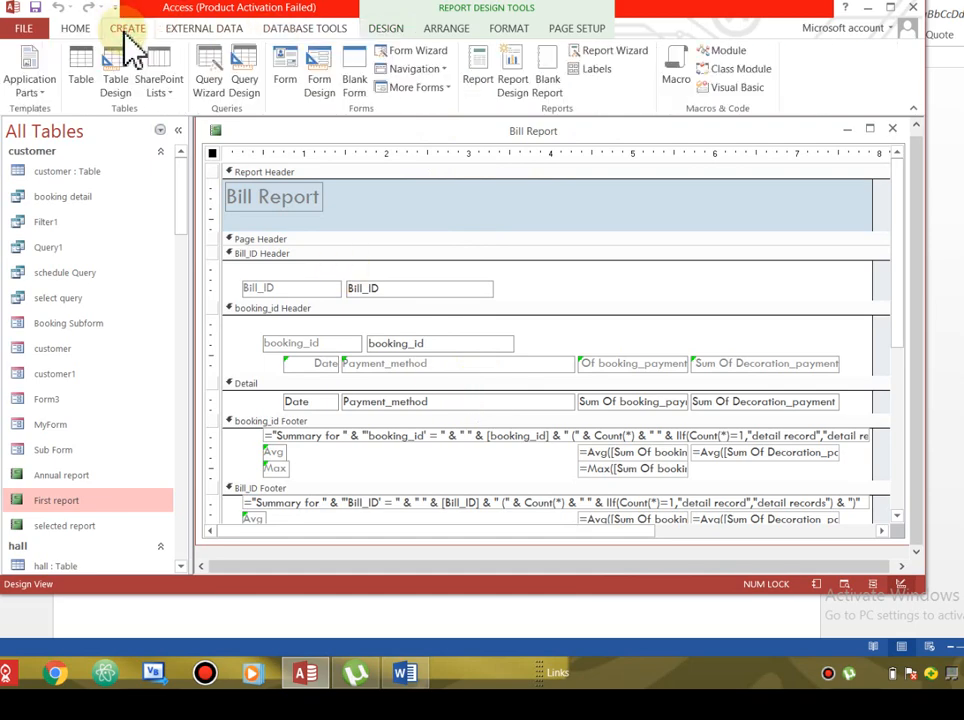
{"action": "left_click", "coordinate": [622, 52]}
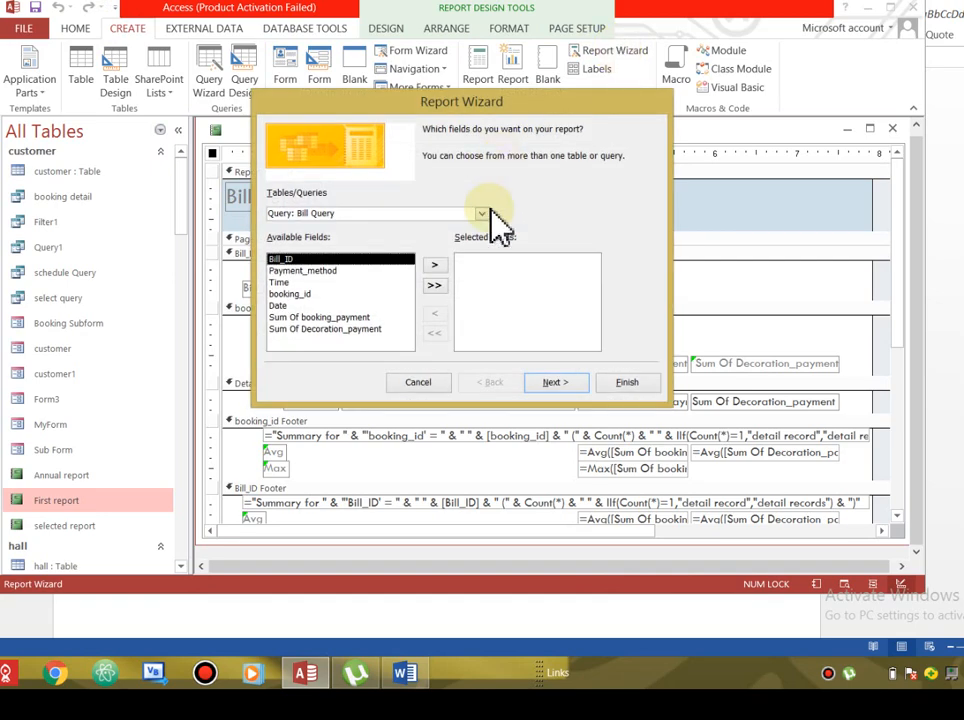
{"action": "left_click", "coordinate": [481, 215]}
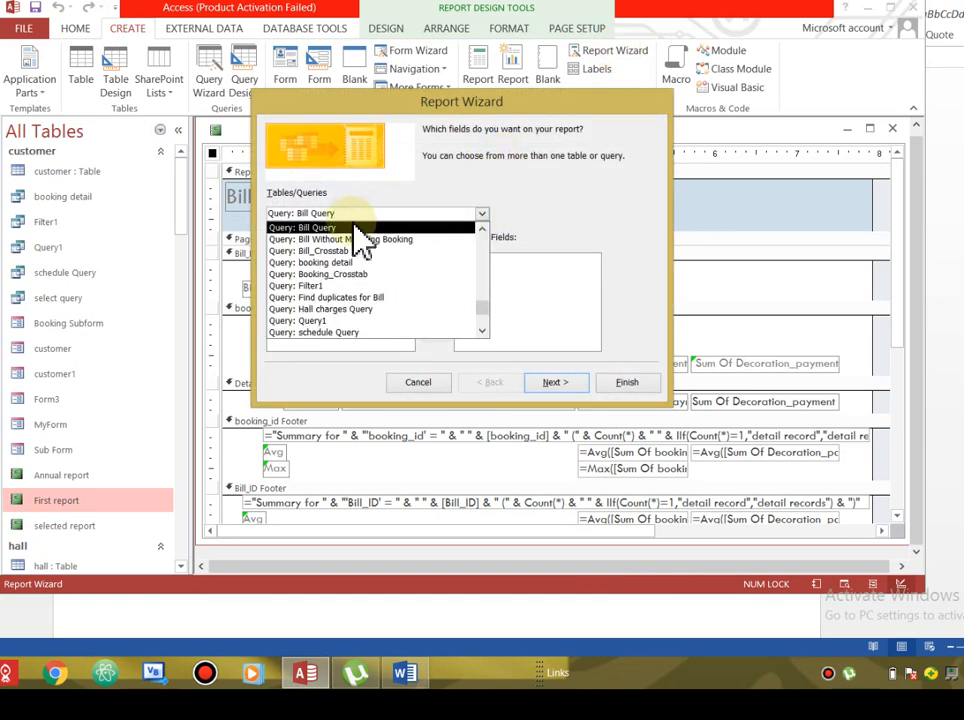
{"action": "left_click", "coordinate": [483, 229]}
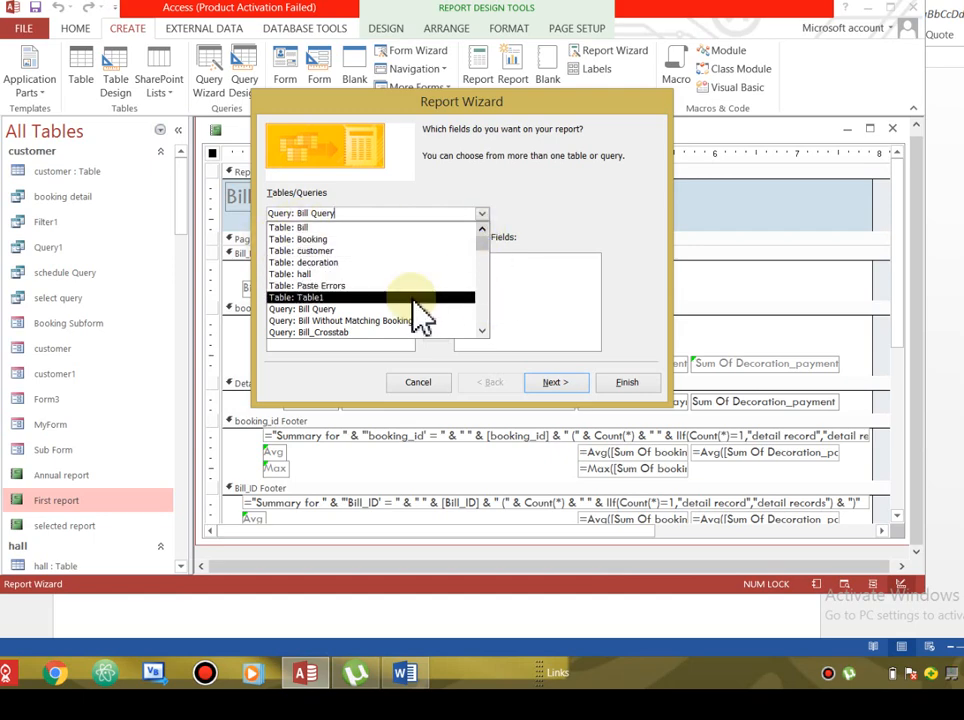
{"action": "left_click", "coordinate": [303, 240]}
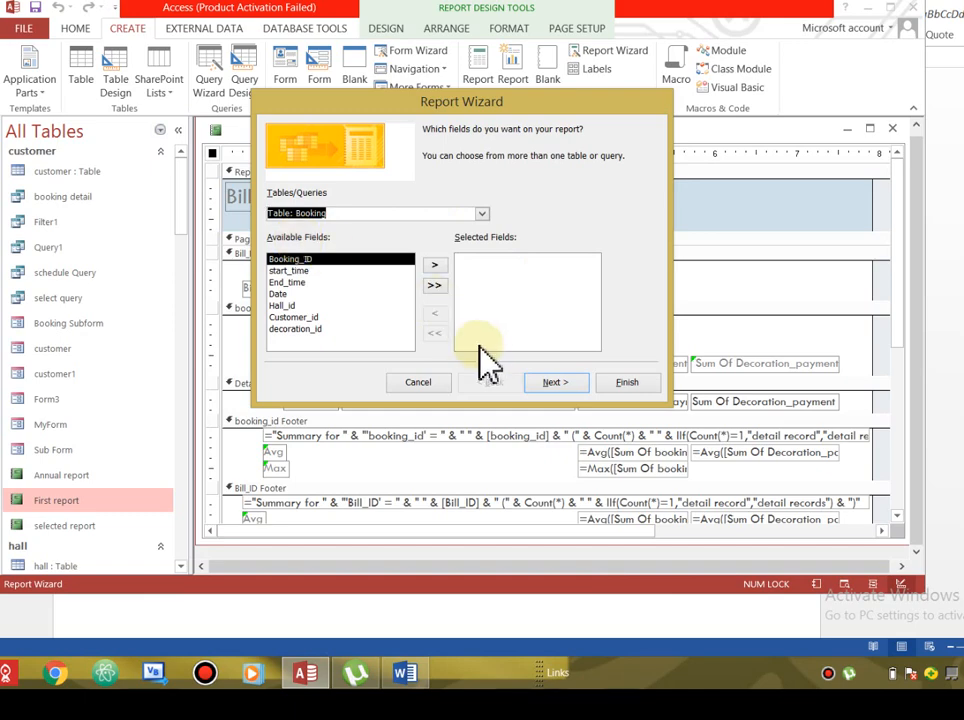
- Add the fields Booking_ID, Customer_id, decoration_id and Hall_id to the new report
{"action": "left_click", "coordinate": [435, 267]}
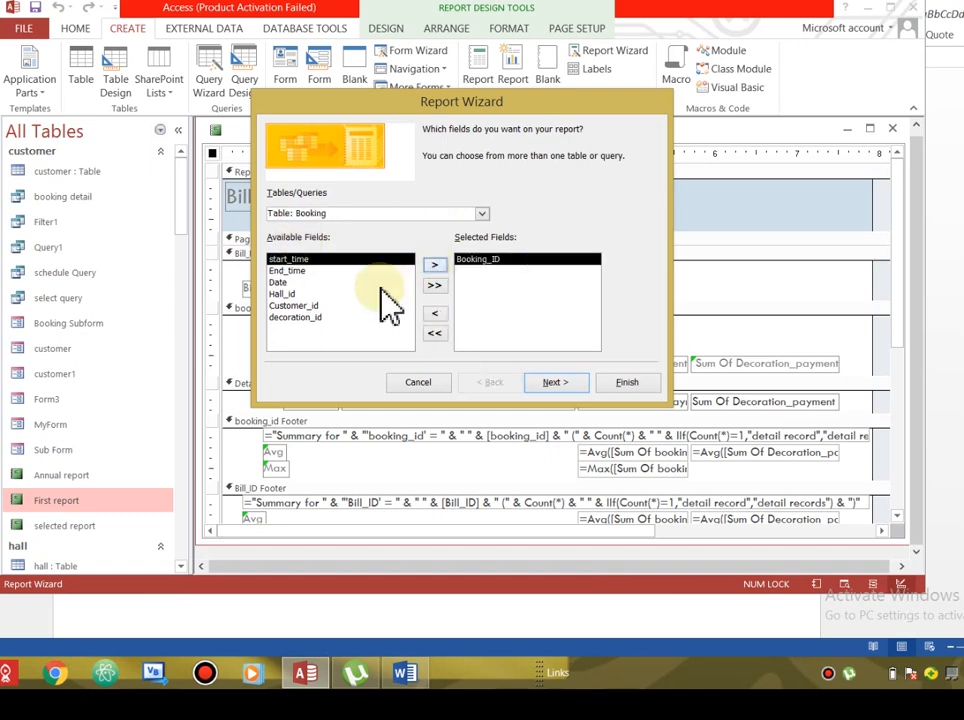
{"action": "left_click", "coordinate": [305, 306]}
{"action": "left_click", "coordinate": [435, 266]}
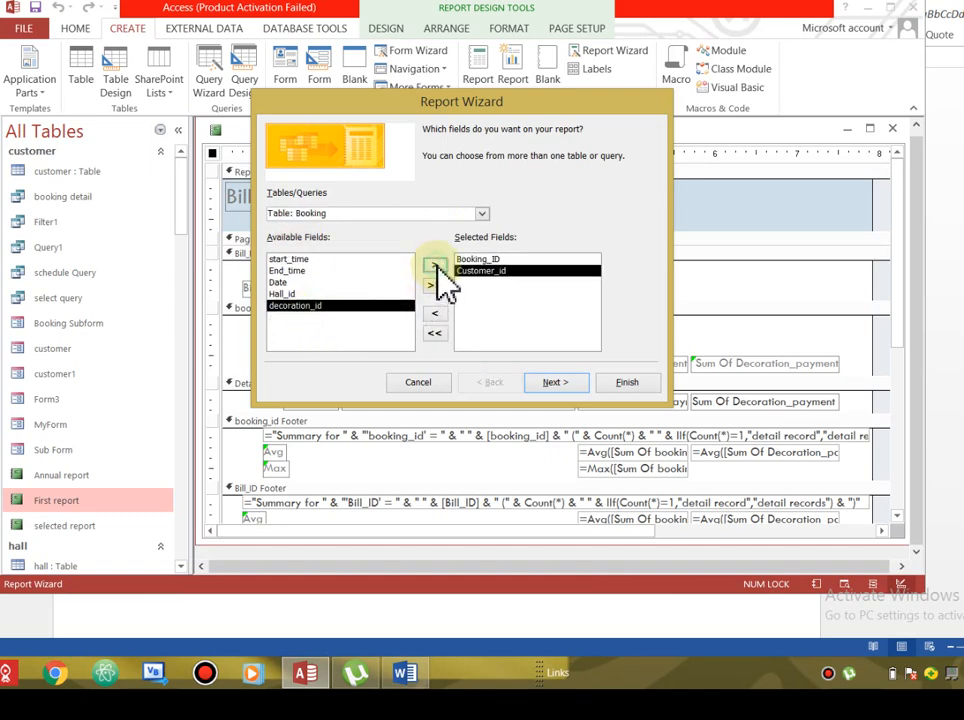
{"action": "left_click", "coordinate": [435, 266]}
{"action": "left_click", "coordinate": [437, 267]}
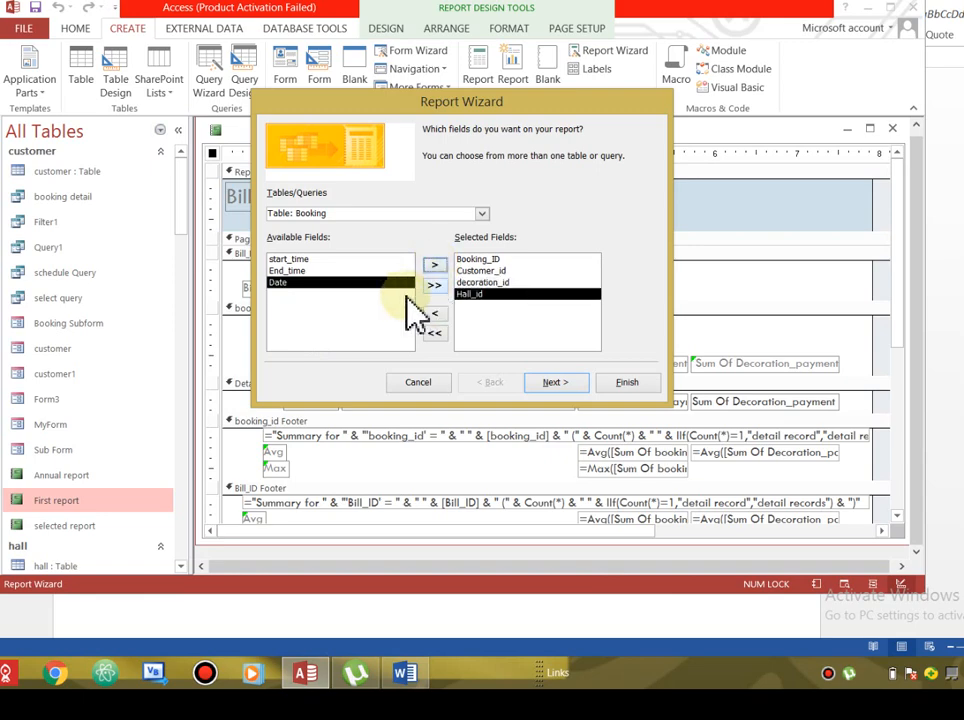
- Add Booking_ID as a grouping level below Customer_id and remove the extra decoration_id level
{"action": "left_click", "coordinate": [578, 380]}
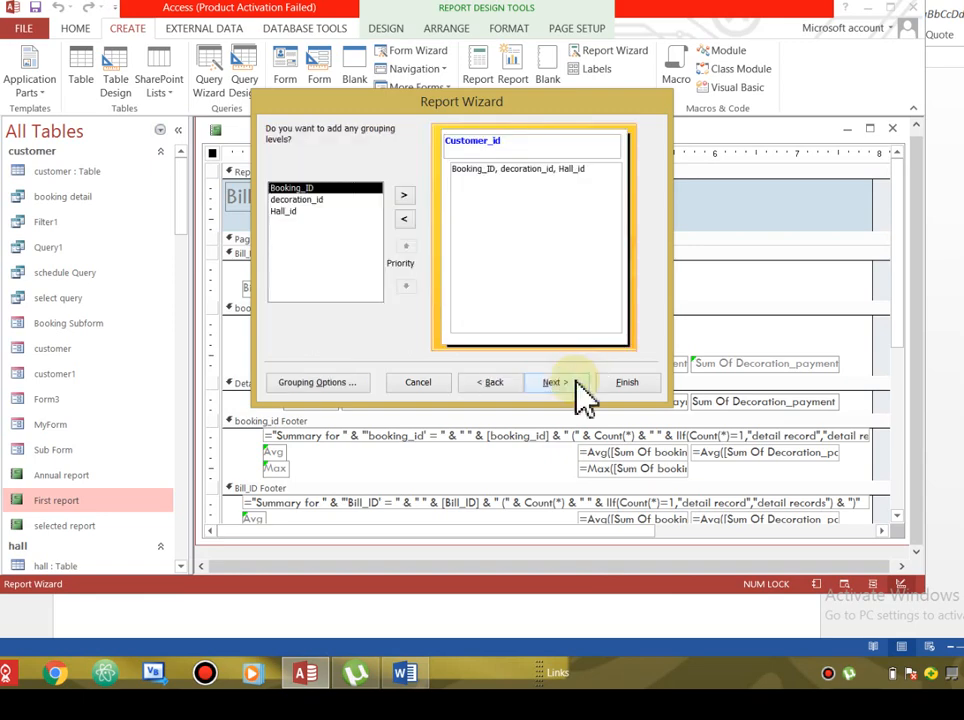
{"action": "left_click", "coordinate": [405, 200]}
{"action": "left_click", "coordinate": [405, 200]}
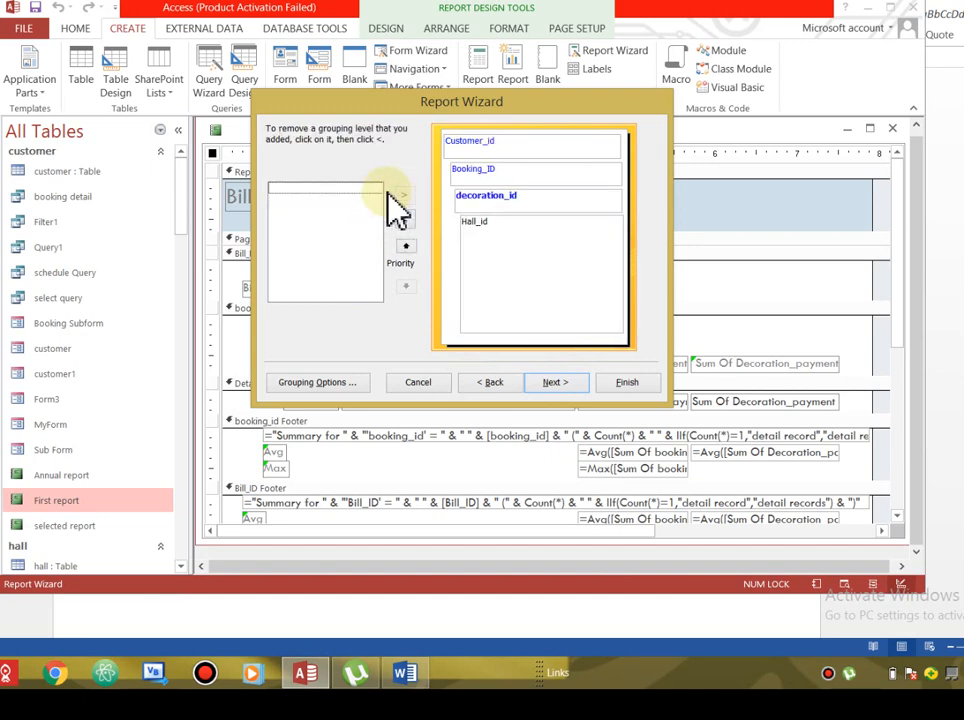
{"action": "left_click", "coordinate": [405, 219]}
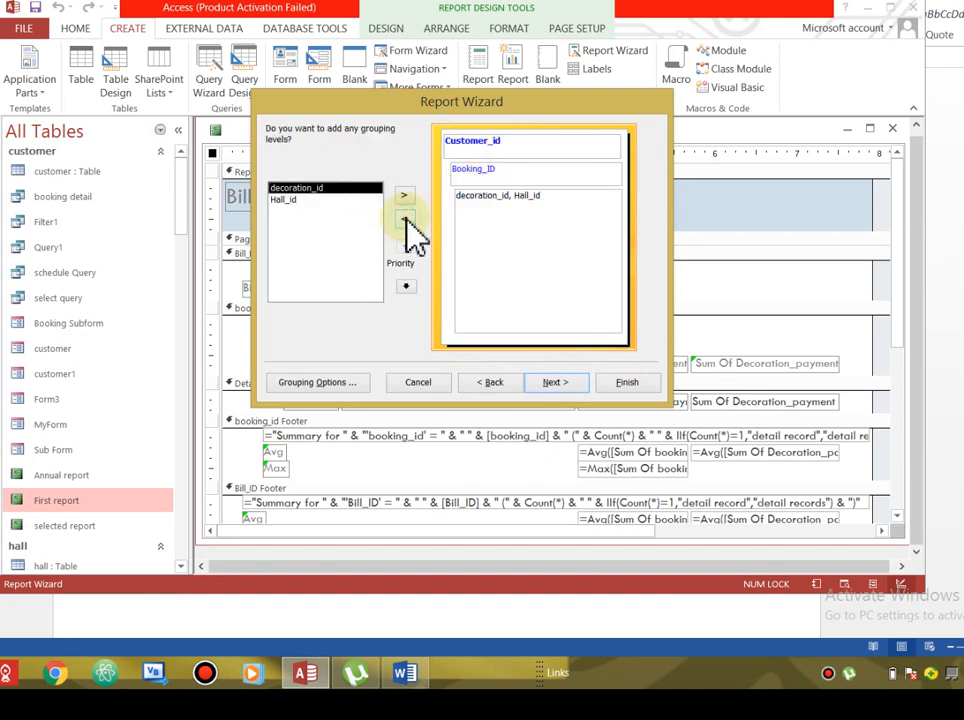
- Sort the report's detail records by decoration_id in ascending order
{"action": "left_click", "coordinate": [559, 380]}
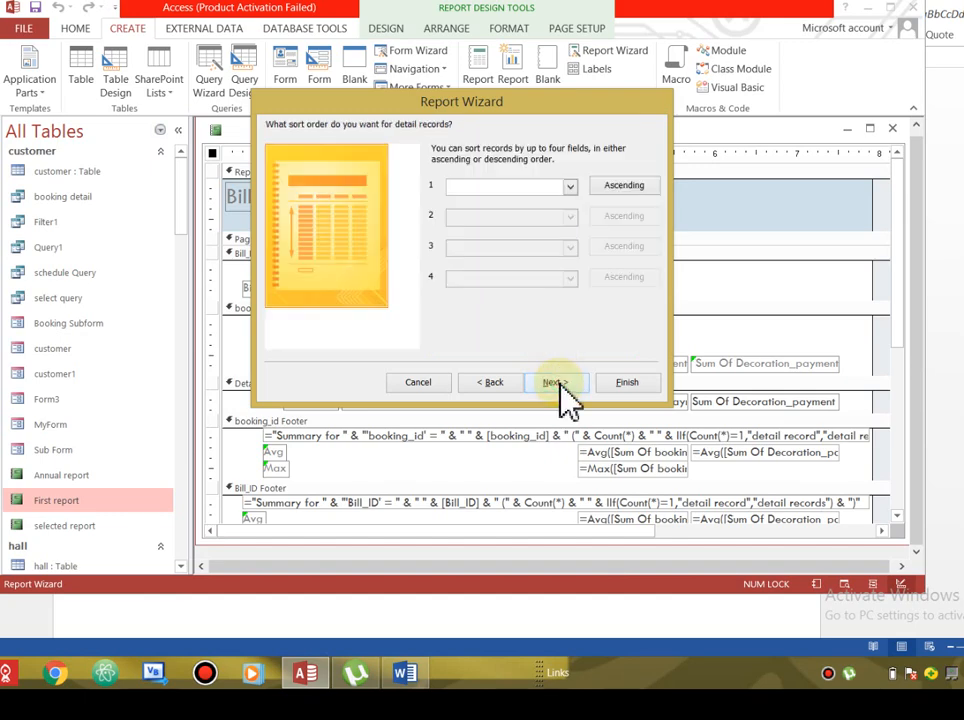
{"action": "left_click", "coordinate": [569, 187]}
{"action": "left_click", "coordinate": [525, 214]}
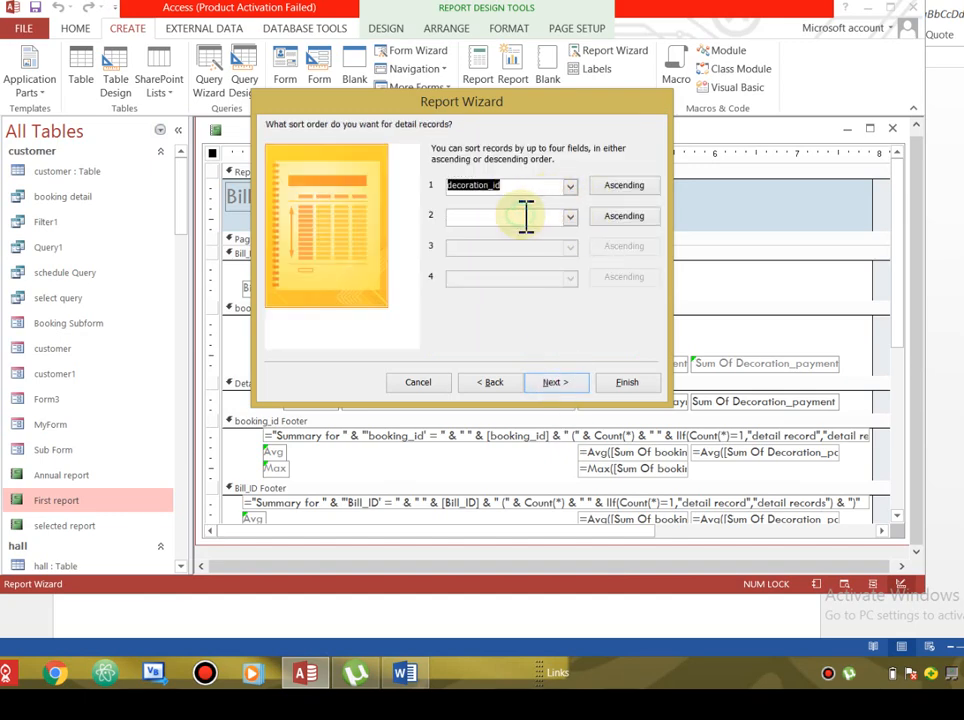
- Set the report layout to Block with Landscape orientation
{"action": "left_click", "coordinate": [558, 385]}
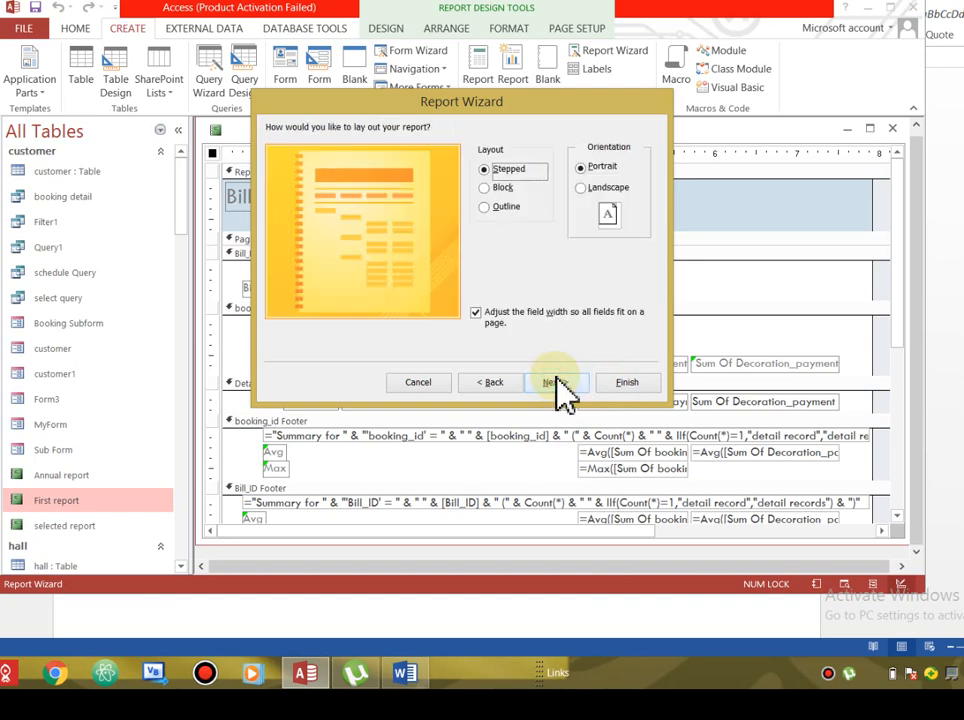
{"action": "left_click", "coordinate": [486, 188]}
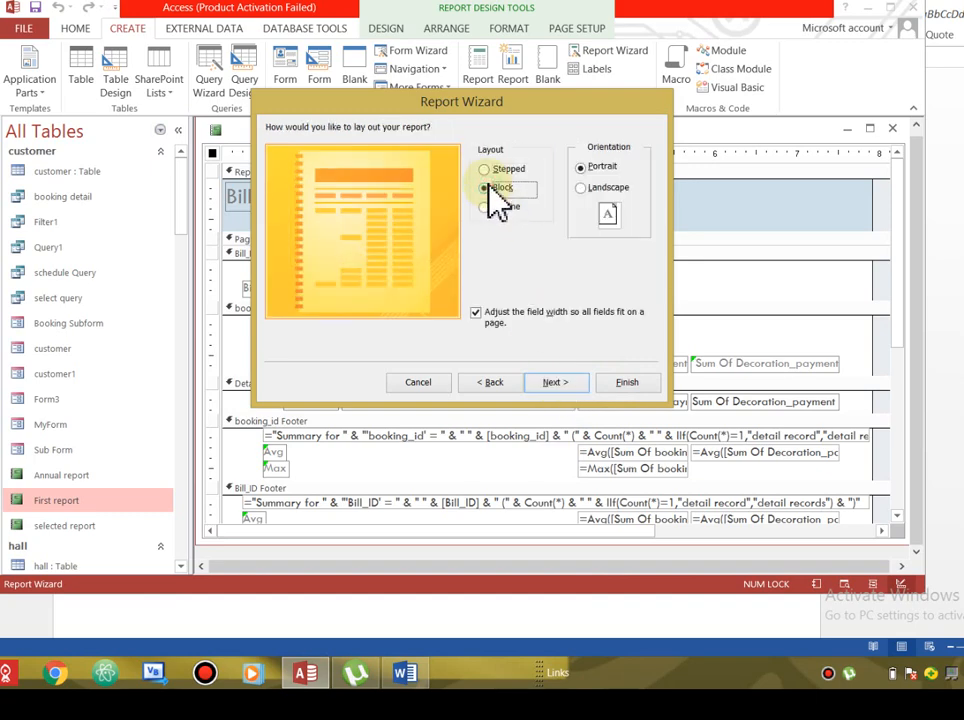
{"action": "left_click", "coordinate": [582, 188]}
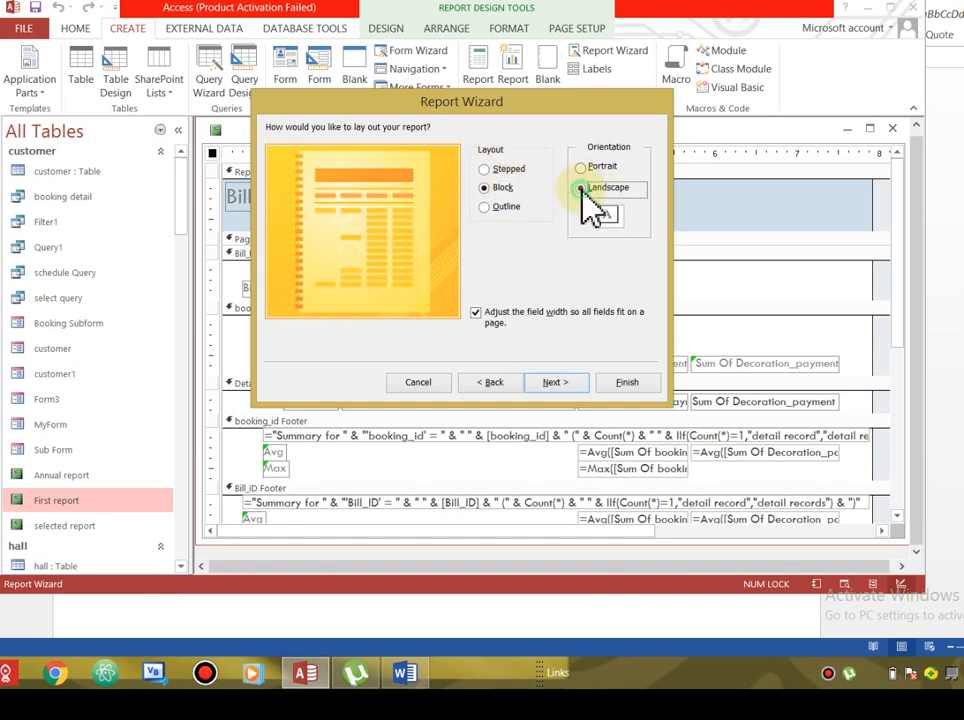
- Title the report "Booking Reprt" and finish the wizard with the report shown in preview
{"action": "left_click", "coordinate": [550, 384]}
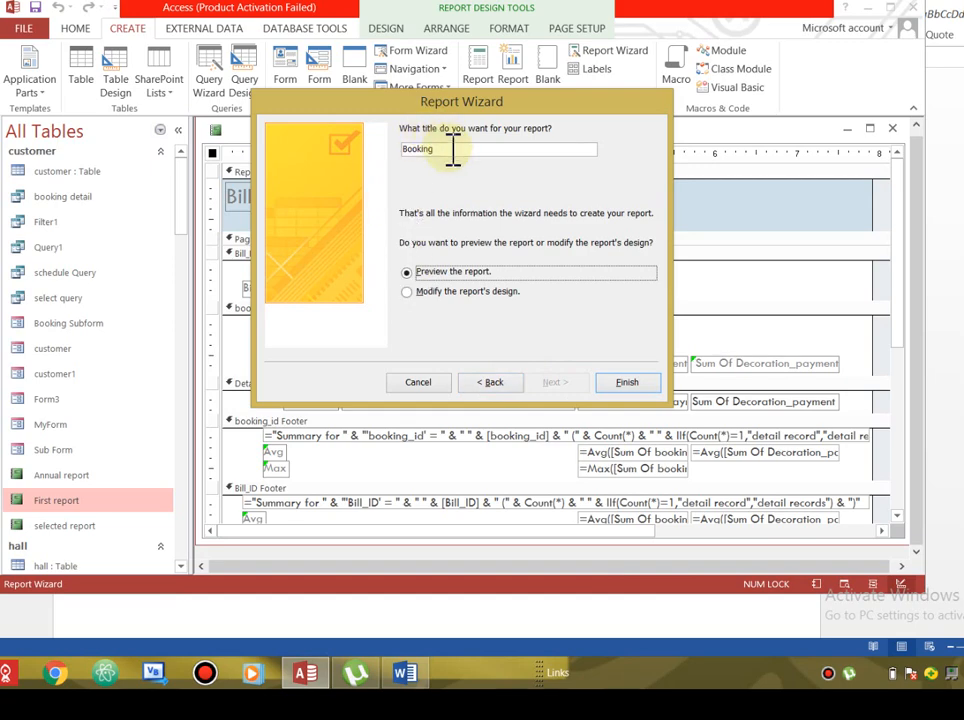
{"action": "left_click", "coordinate": [453, 152]}
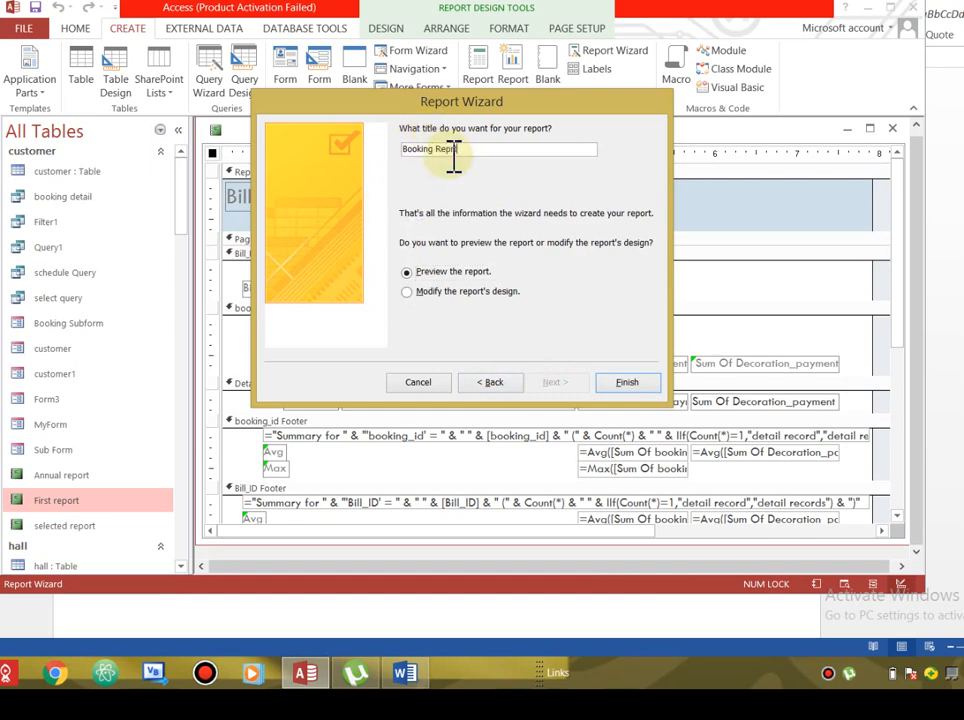
{"action": "left_click", "coordinate": [639, 382]}
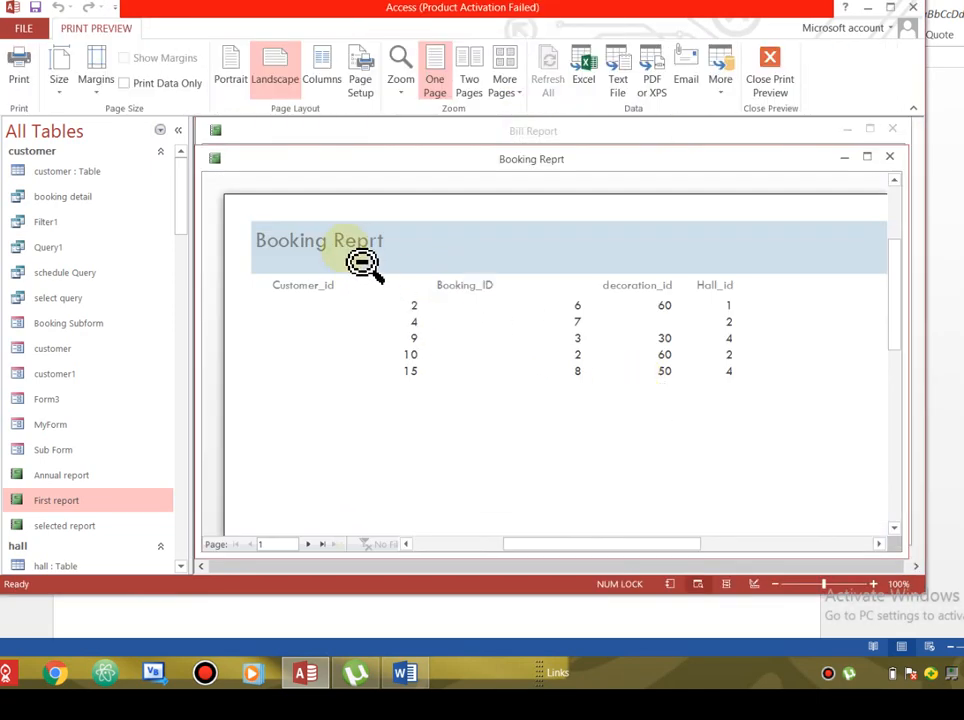
- Examine the previewed booking report's title, column headings and grouped records at different zoom levels
{"action": "left_click", "coordinate": [360, 326]}
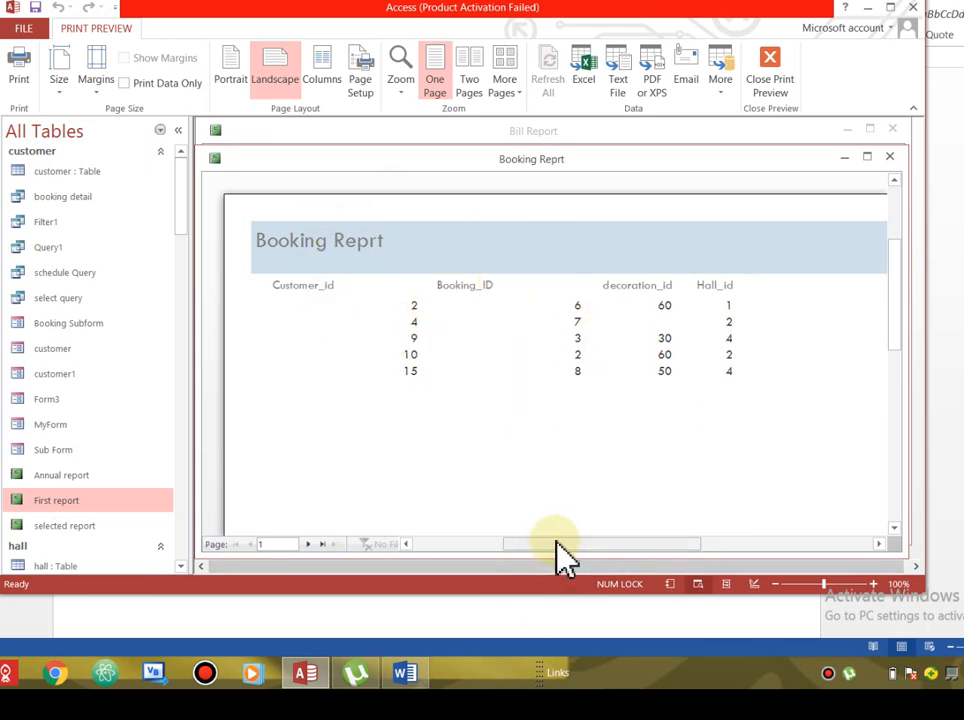
{"action": "left_click_drag", "start_coordinate": [554, 546], "coordinate": [521, 546]}
{"action": "left_click", "coordinate": [521, 546]}
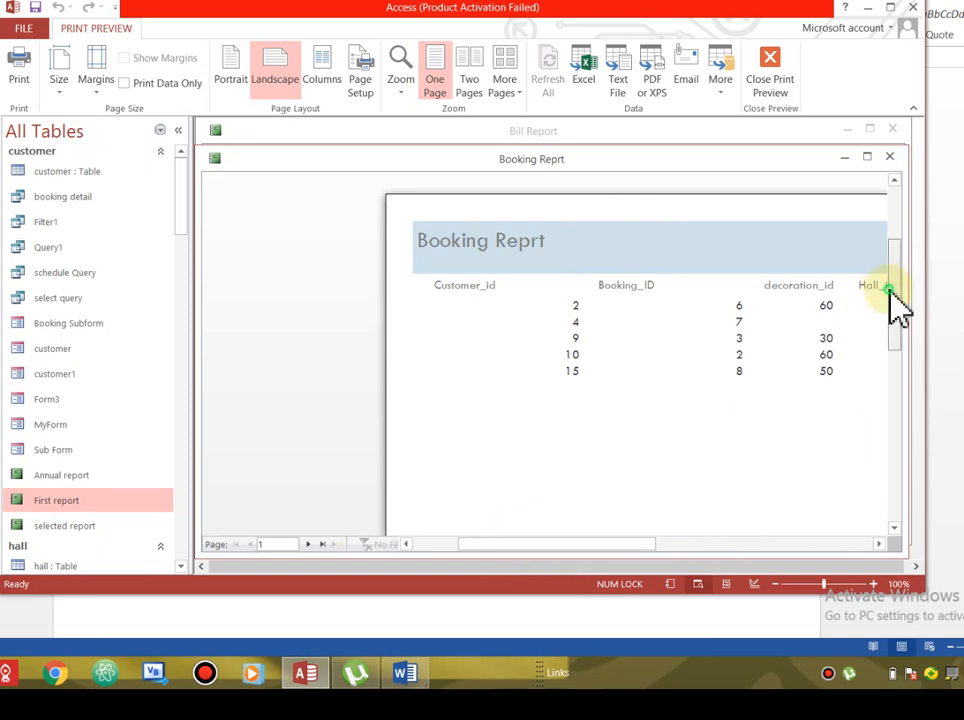
{"action": "left_click_drag", "start_coordinate": [893, 301], "coordinate": [890, 255]}
{"action": "left_click", "coordinate": [656, 294]}
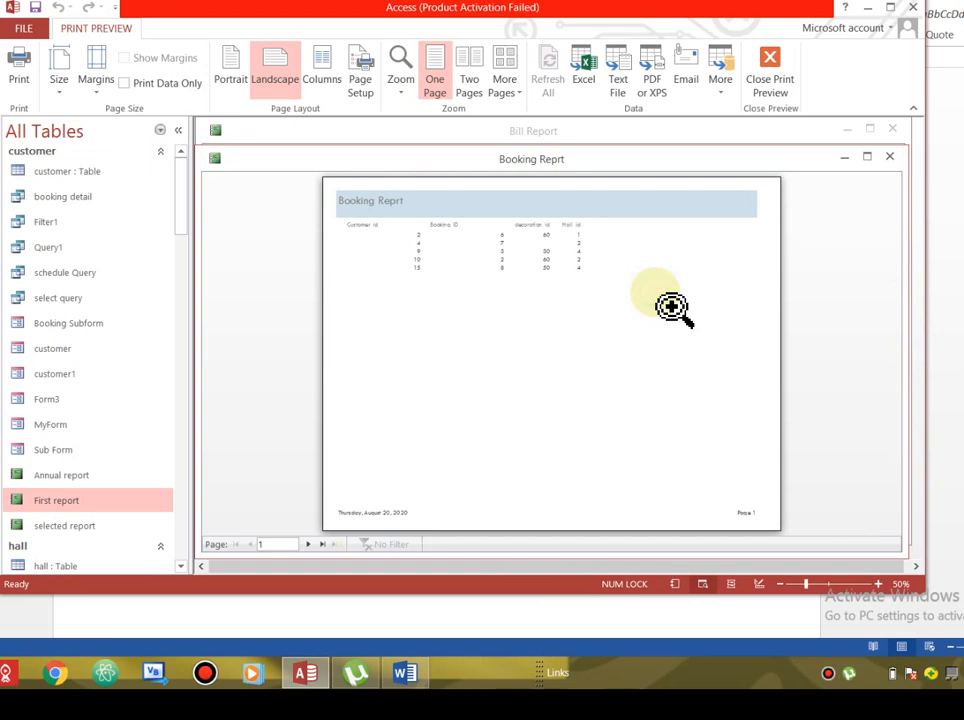
{"action": "left_click", "coordinate": [577, 294]}
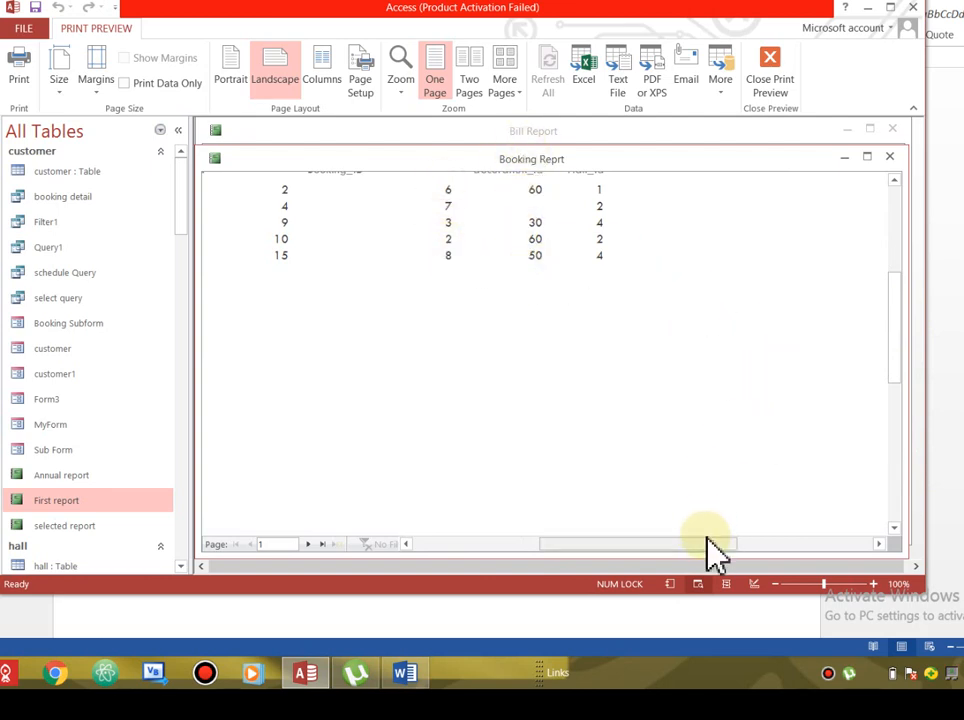
{"action": "left_click_drag", "start_coordinate": [705, 541], "coordinate": [758, 560]}
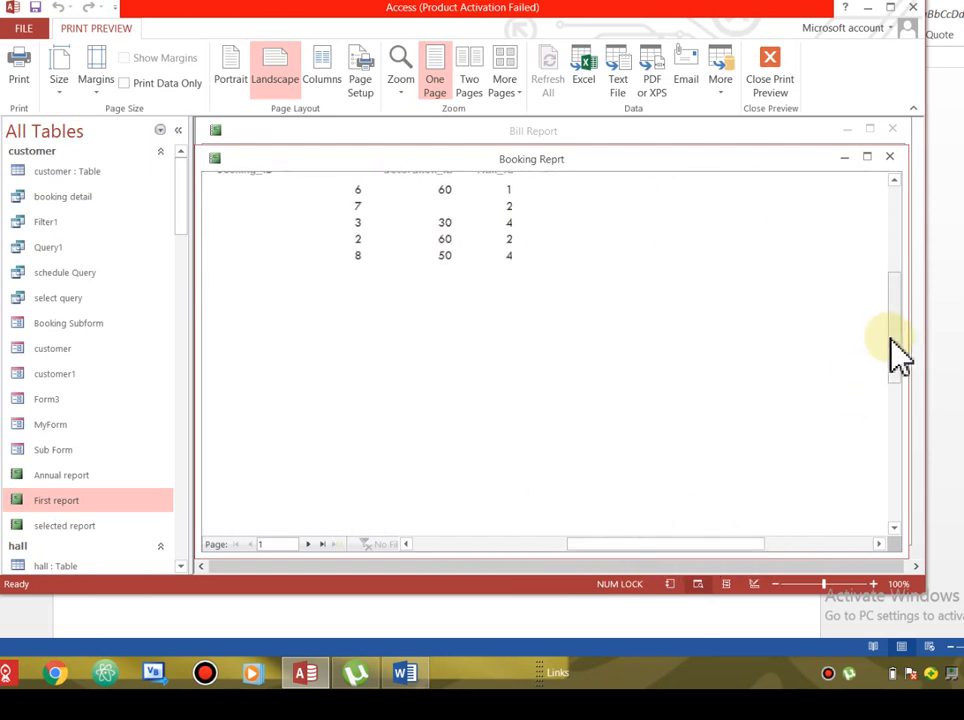
{"action": "mouse_move", "coordinate": [897, 312]}
{"action": "left_mouse_down"}
{"action": "mouse_move", "coordinate": [897, 275]}
{"action": "mouse_move", "coordinate": [905, 312]}
{"action": "left_mouse_up"}
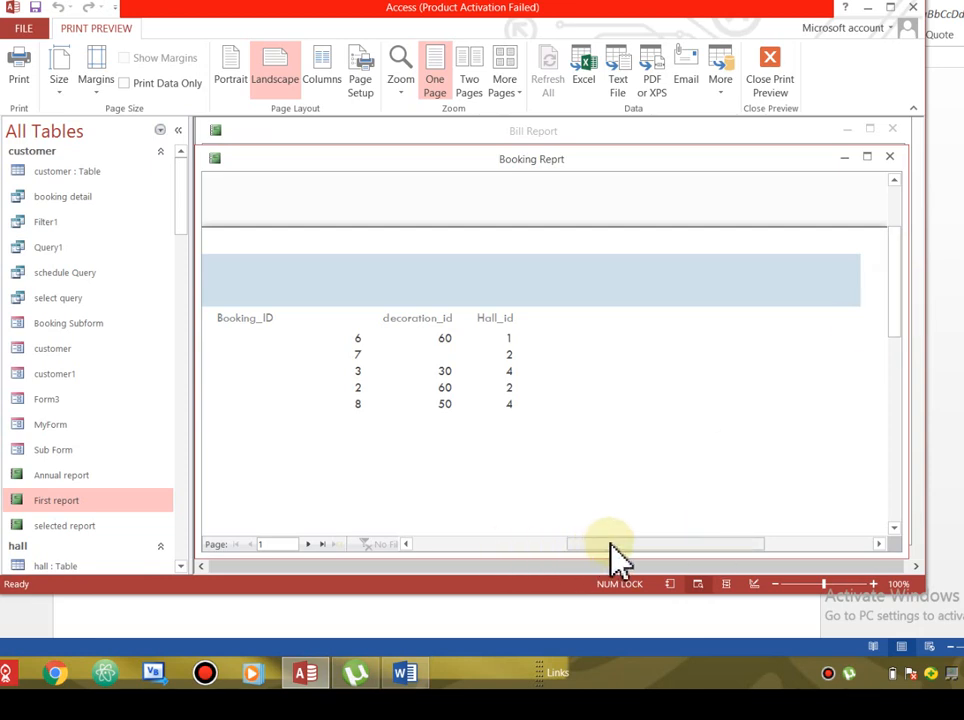
{"action": "left_click_drag", "start_coordinate": [612, 548], "coordinate": [448, 555]}
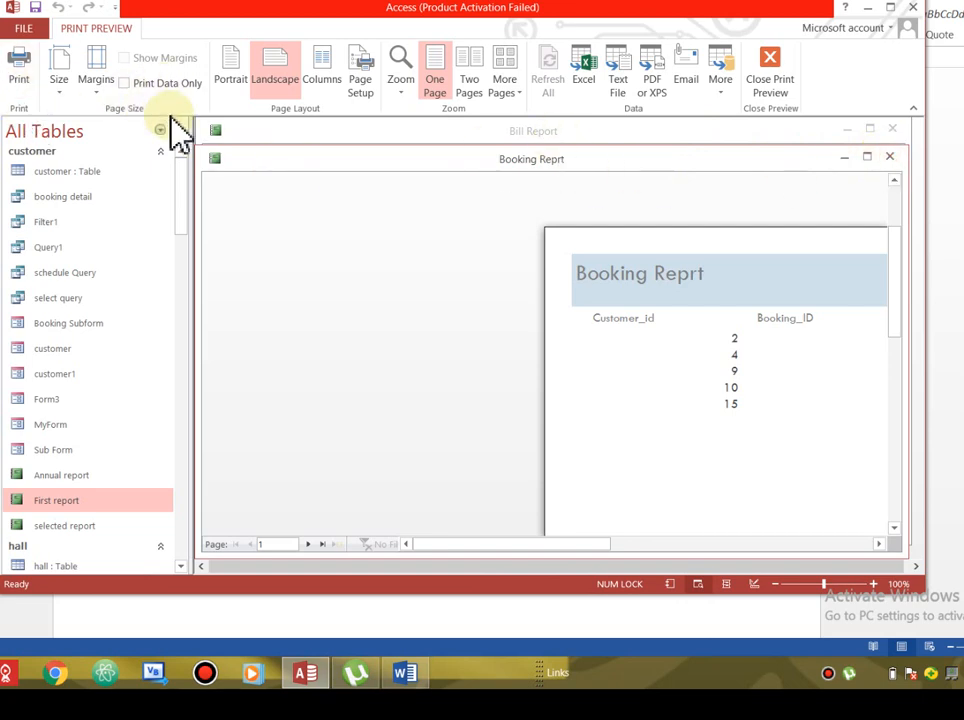
- Close the print preview and apply the 3D Elevation 1 picture as the booking report's background image in Design View
{"action": "left_click", "coordinate": [773, 78]}
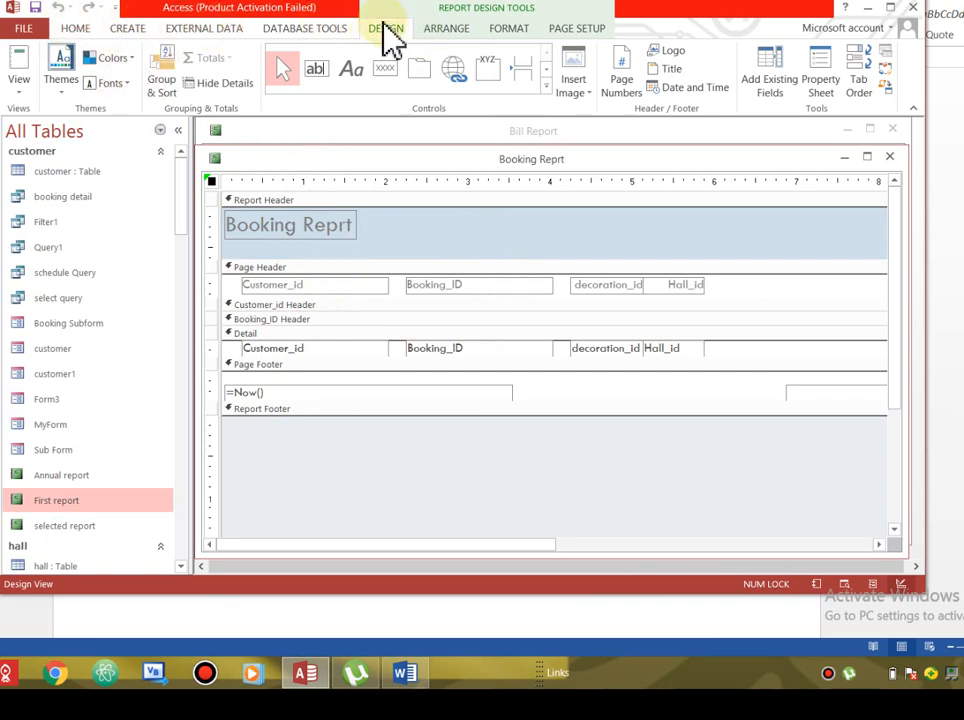
{"action": "left_click", "coordinate": [443, 28]}
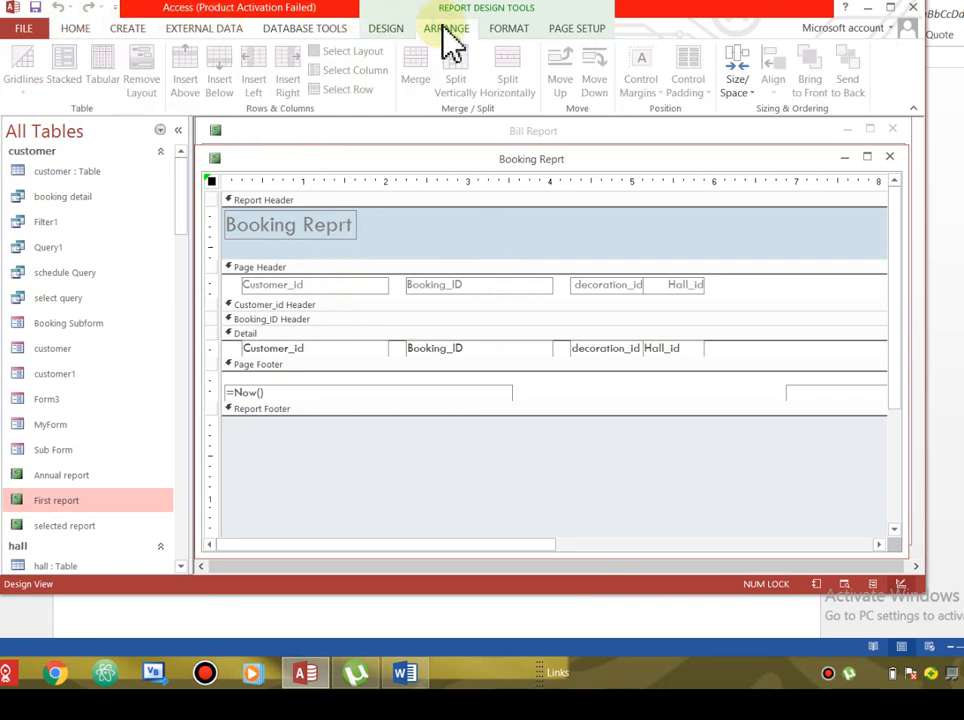
{"action": "left_click", "coordinate": [513, 32]}
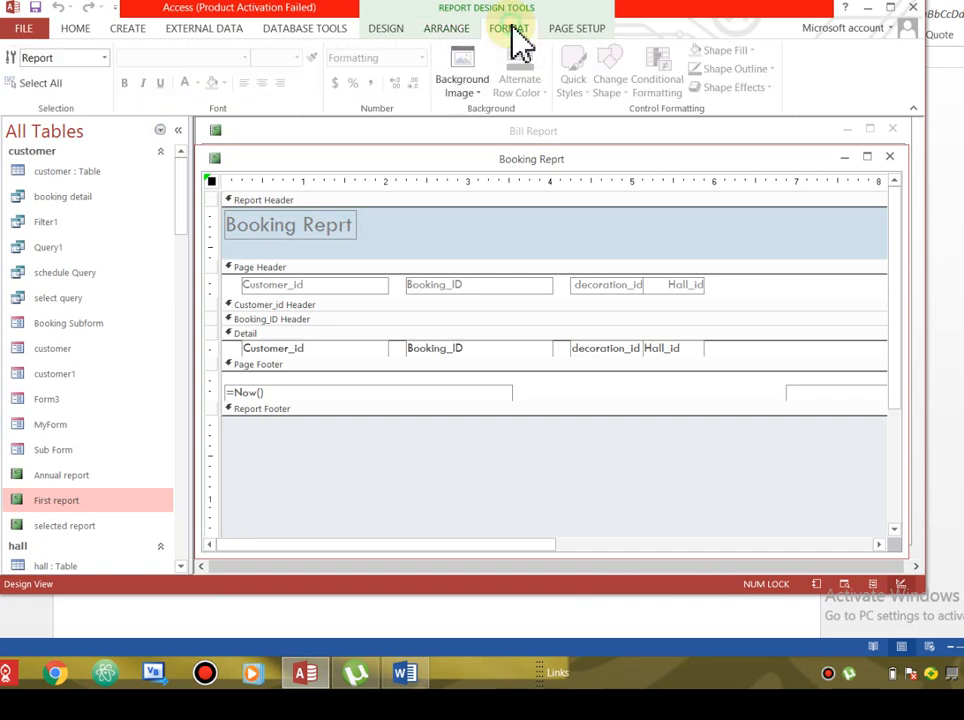
{"action": "left_click", "coordinate": [338, 253]}
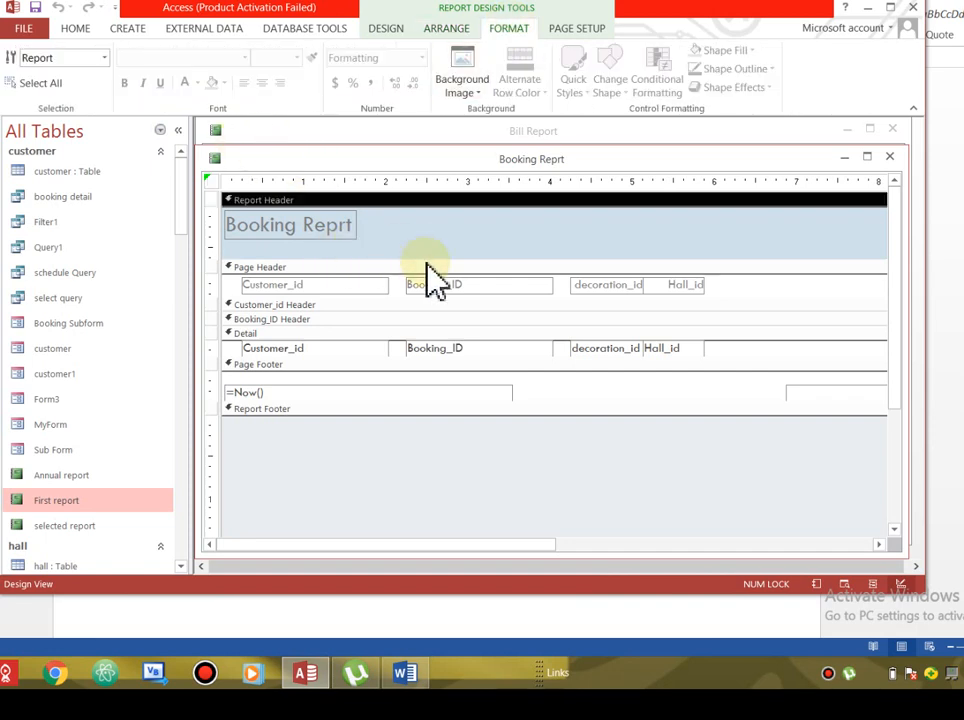
{"action": "left_click", "coordinate": [480, 96]}
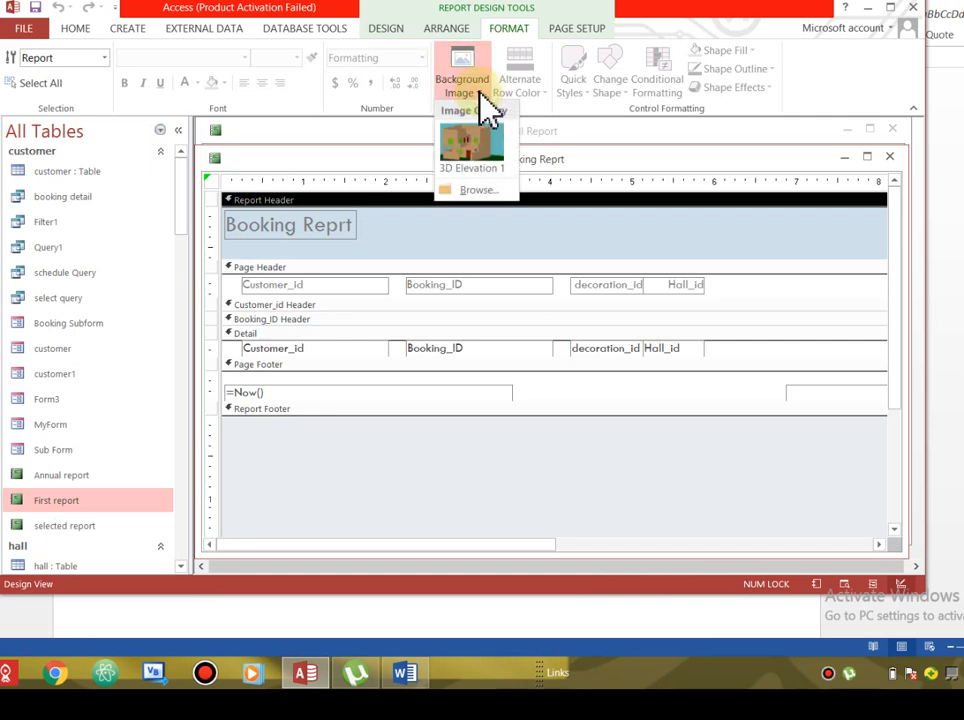
{"action": "left_click", "coordinate": [481, 147]}
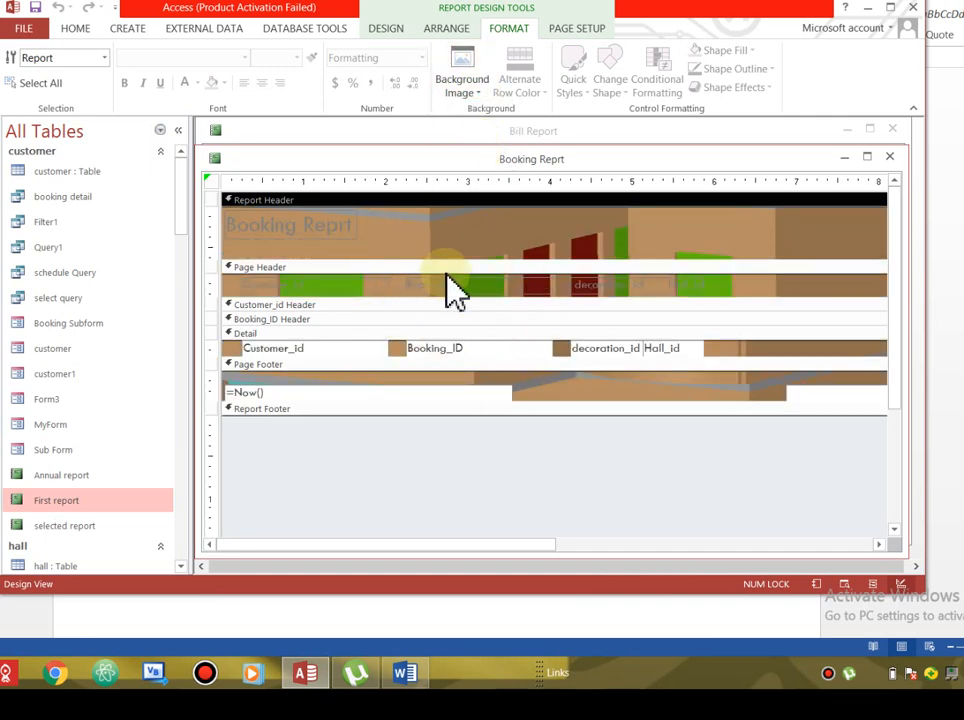